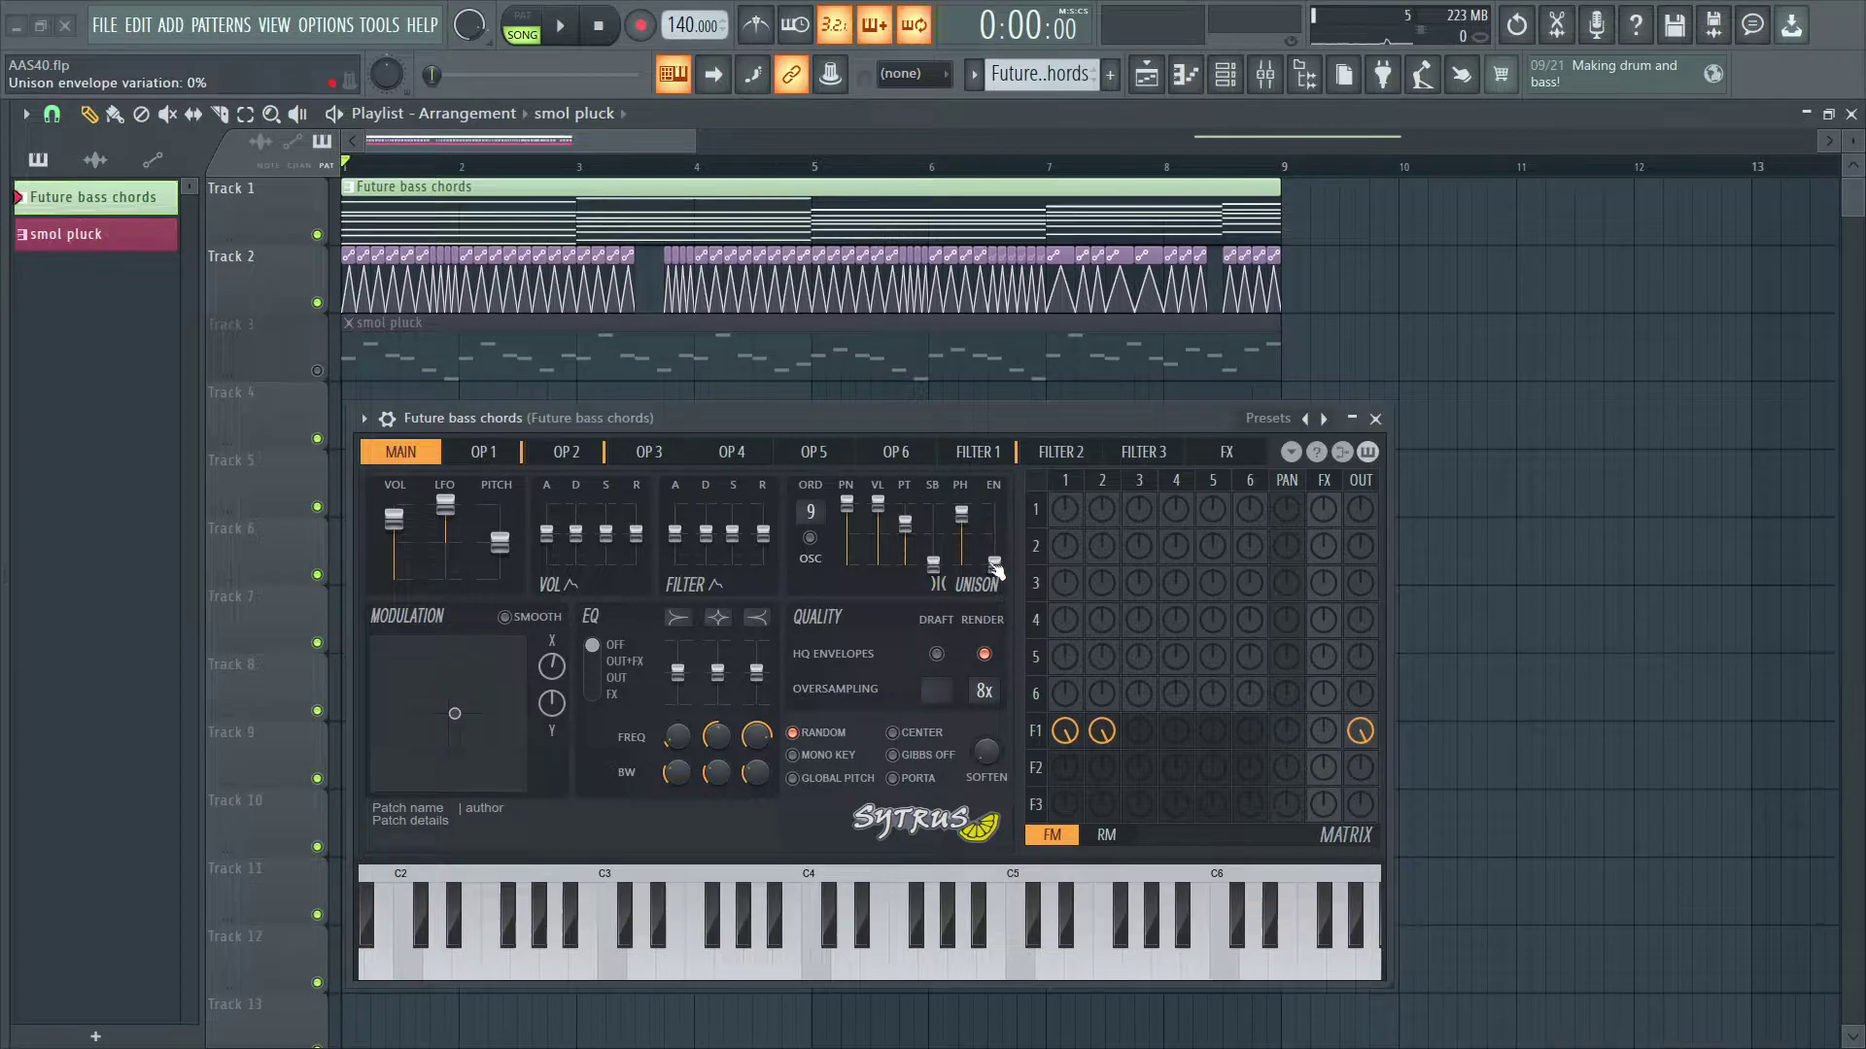
Examine the pitch envelopes of operators 1 and 2
click(480, 468)
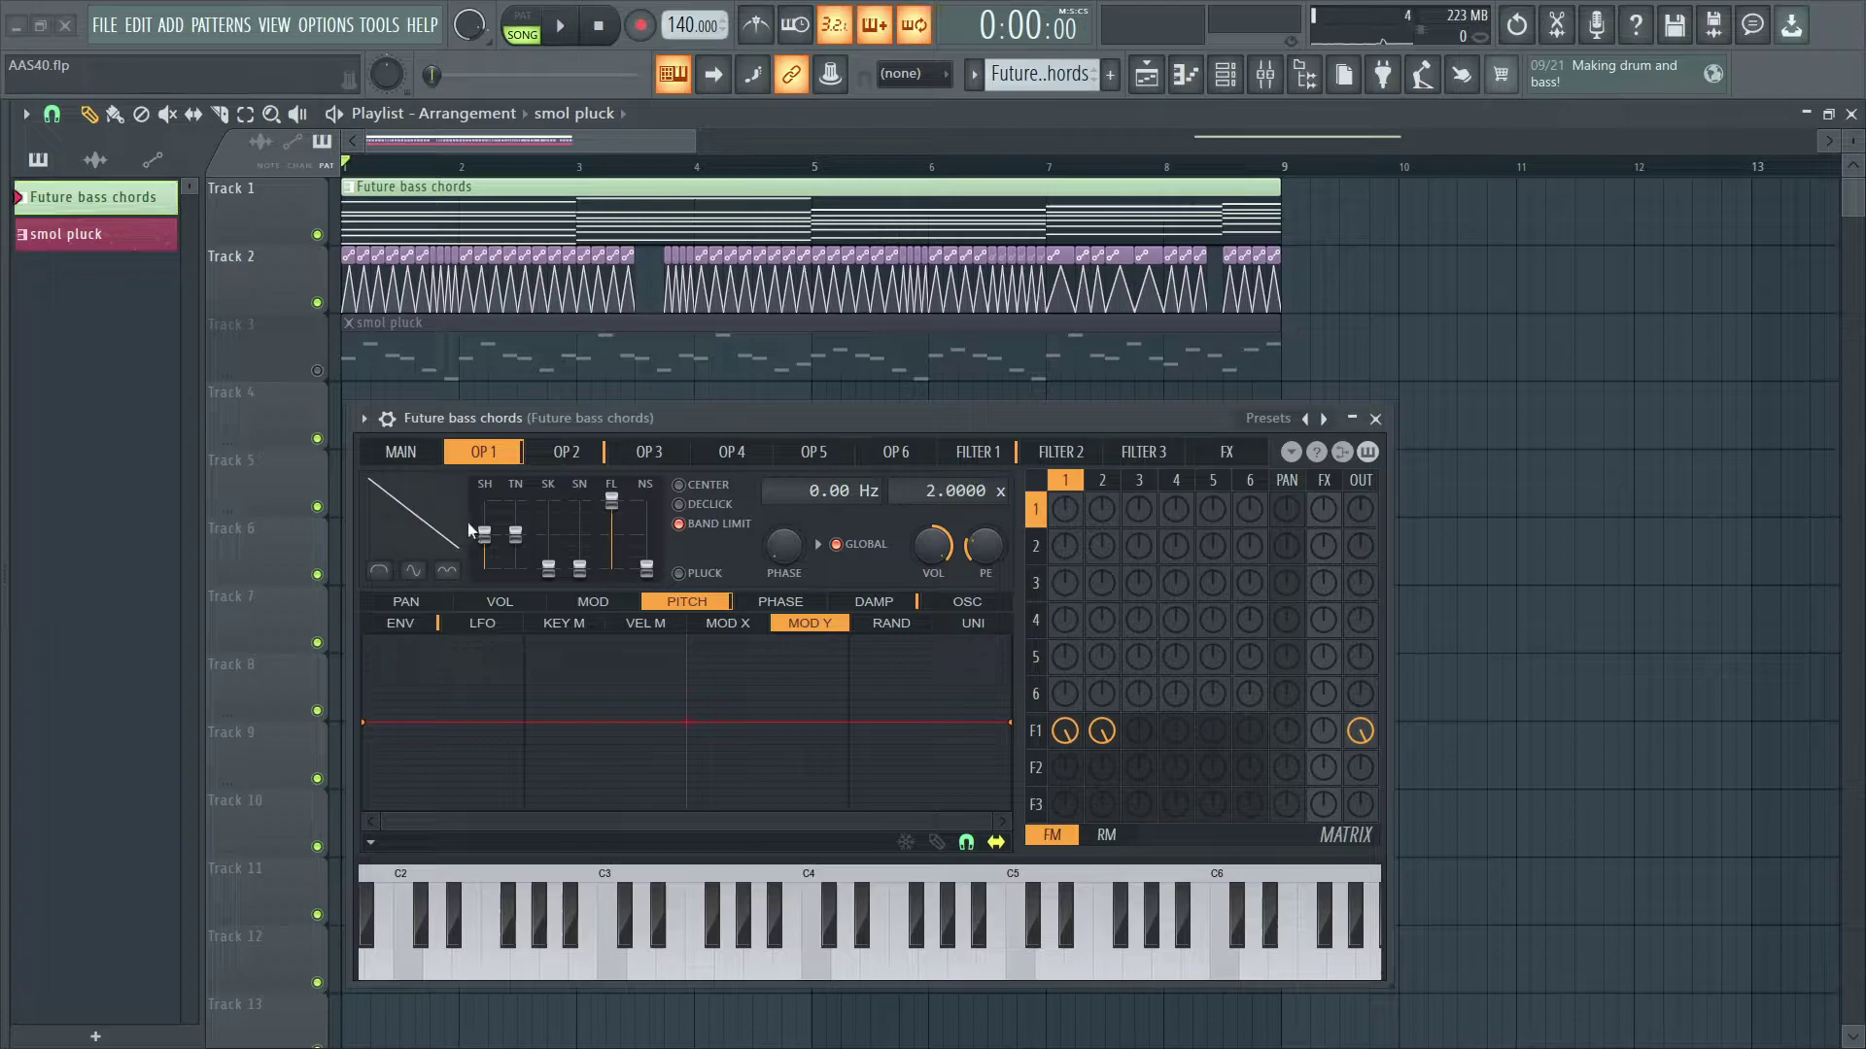
click(426, 631)
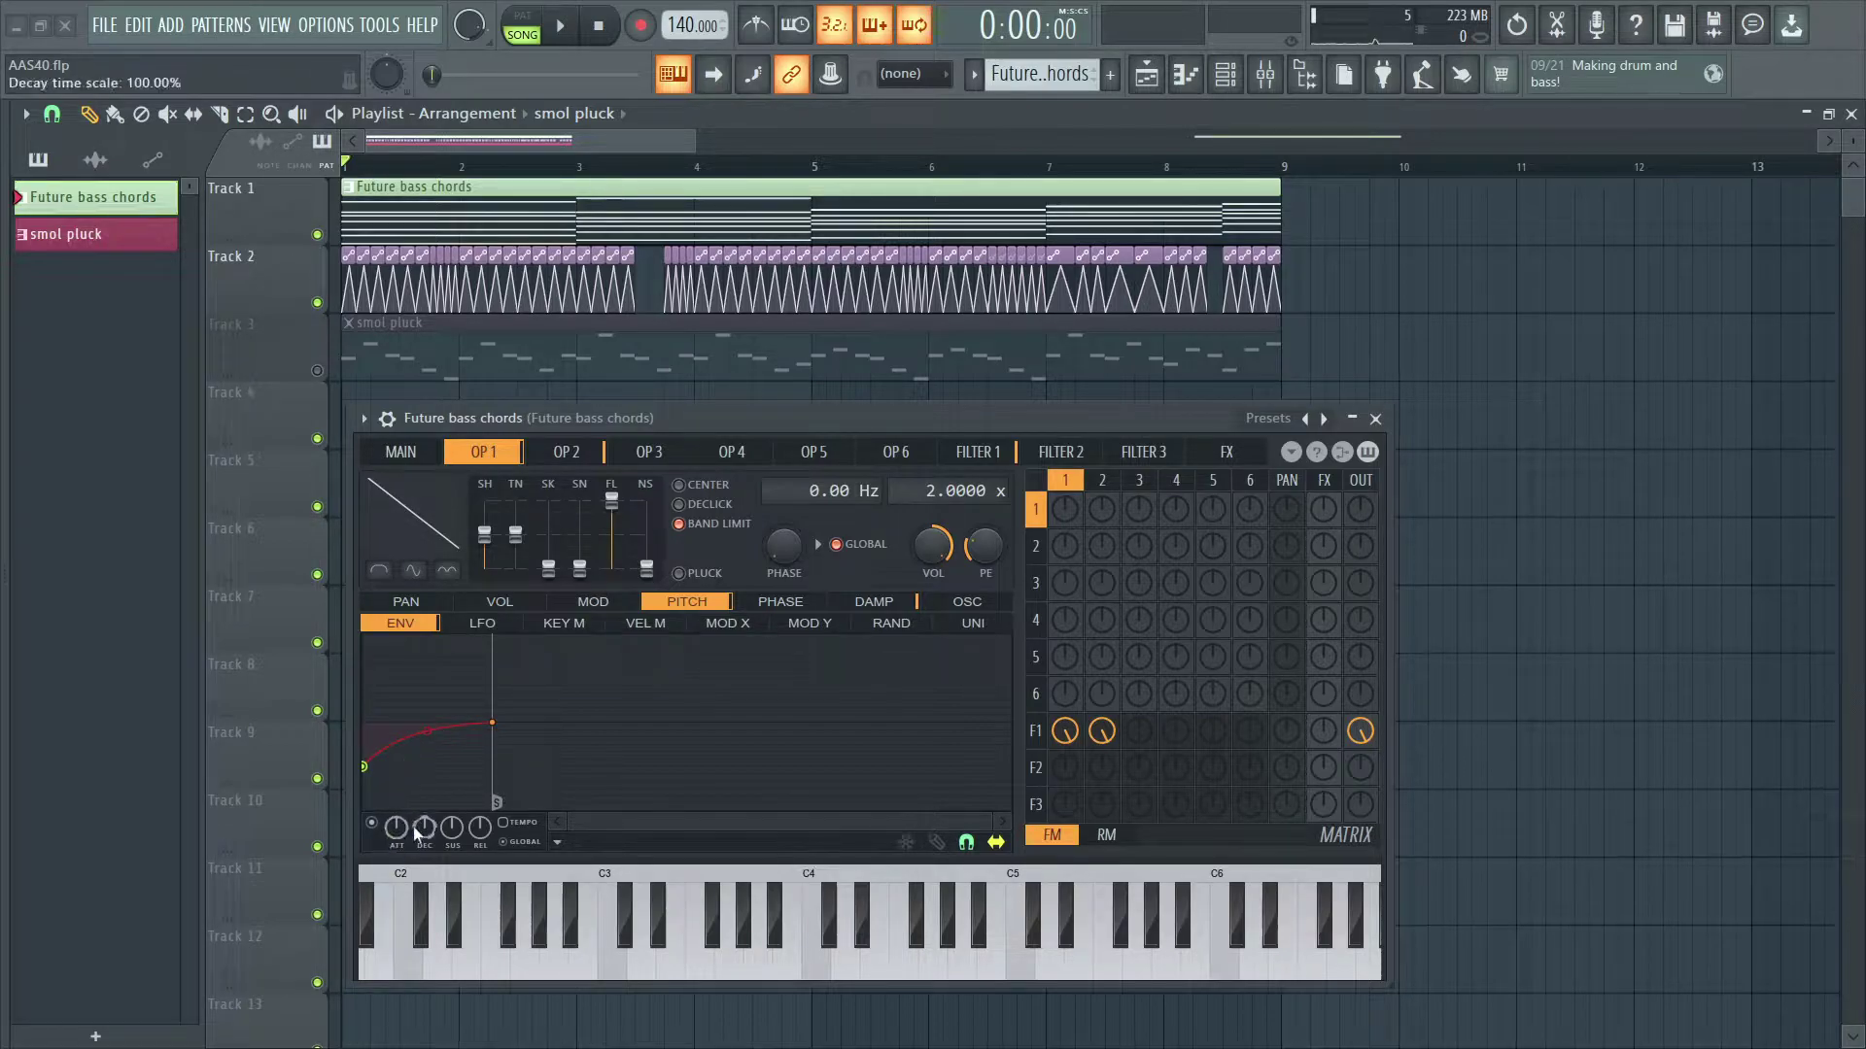
key(x)
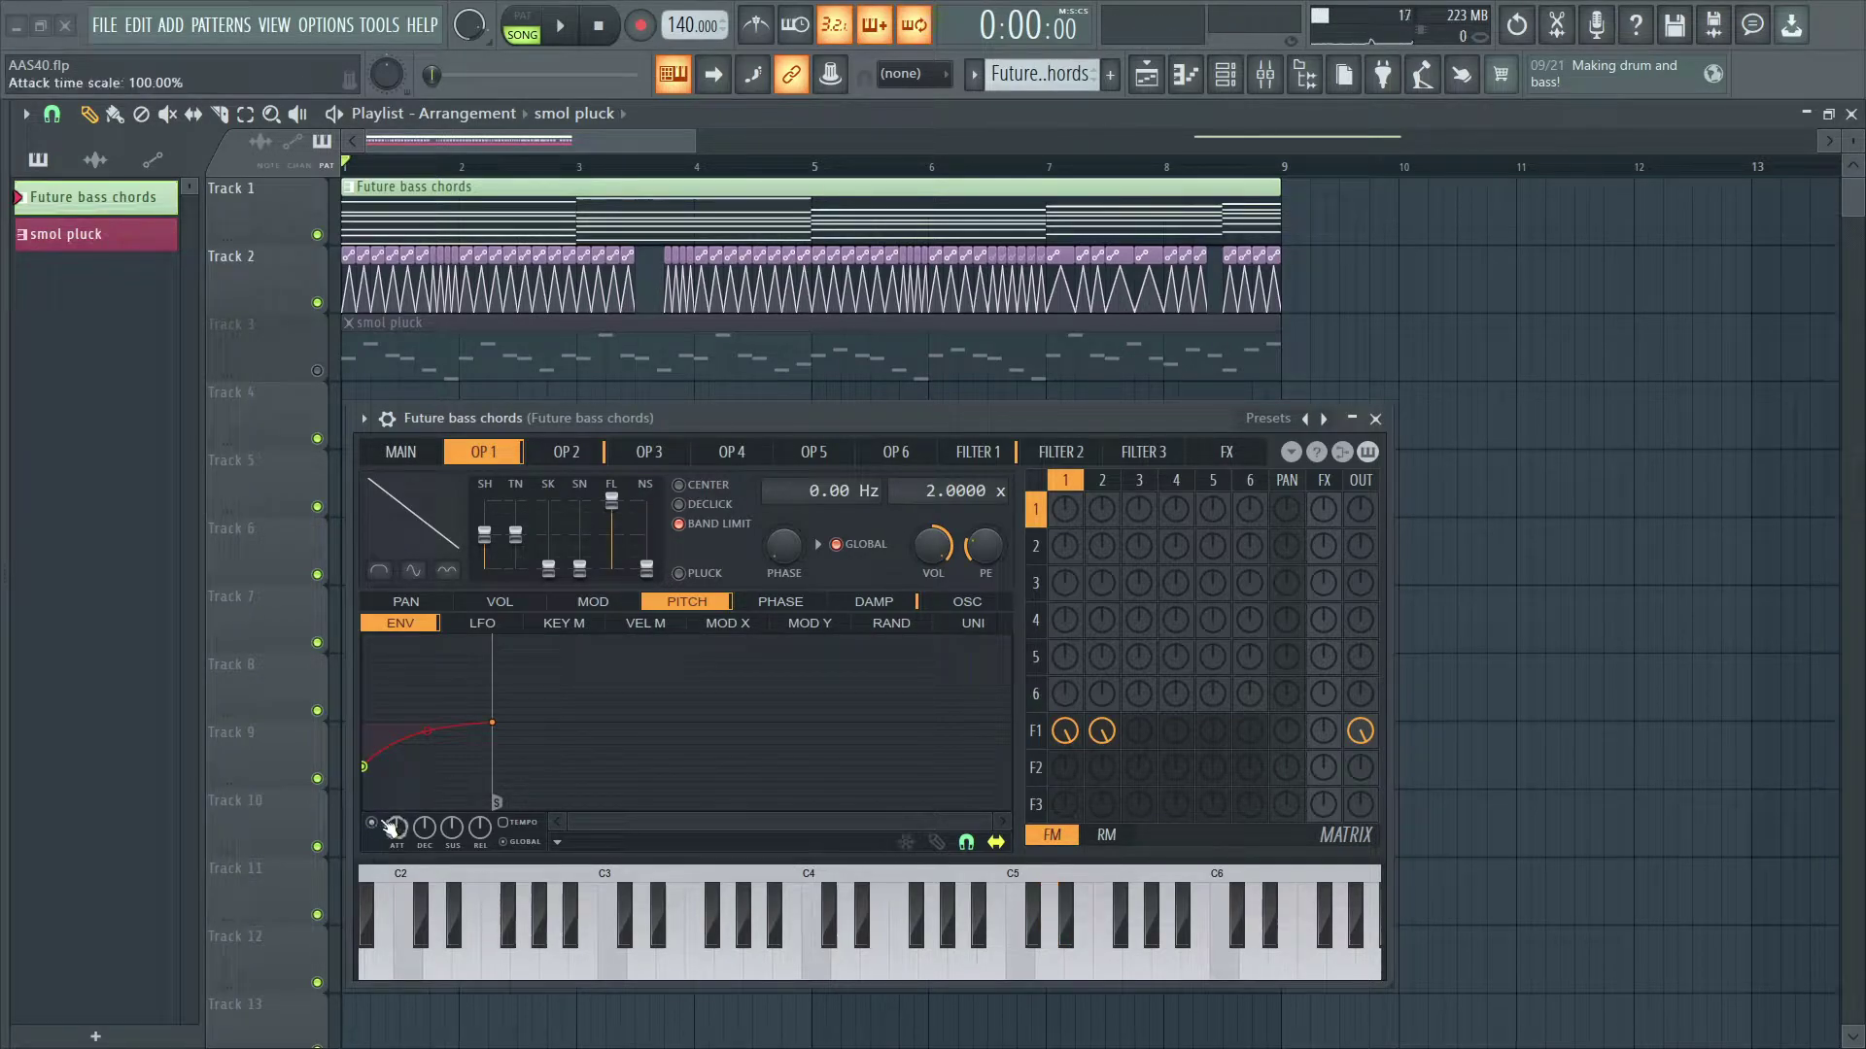
click(574, 452)
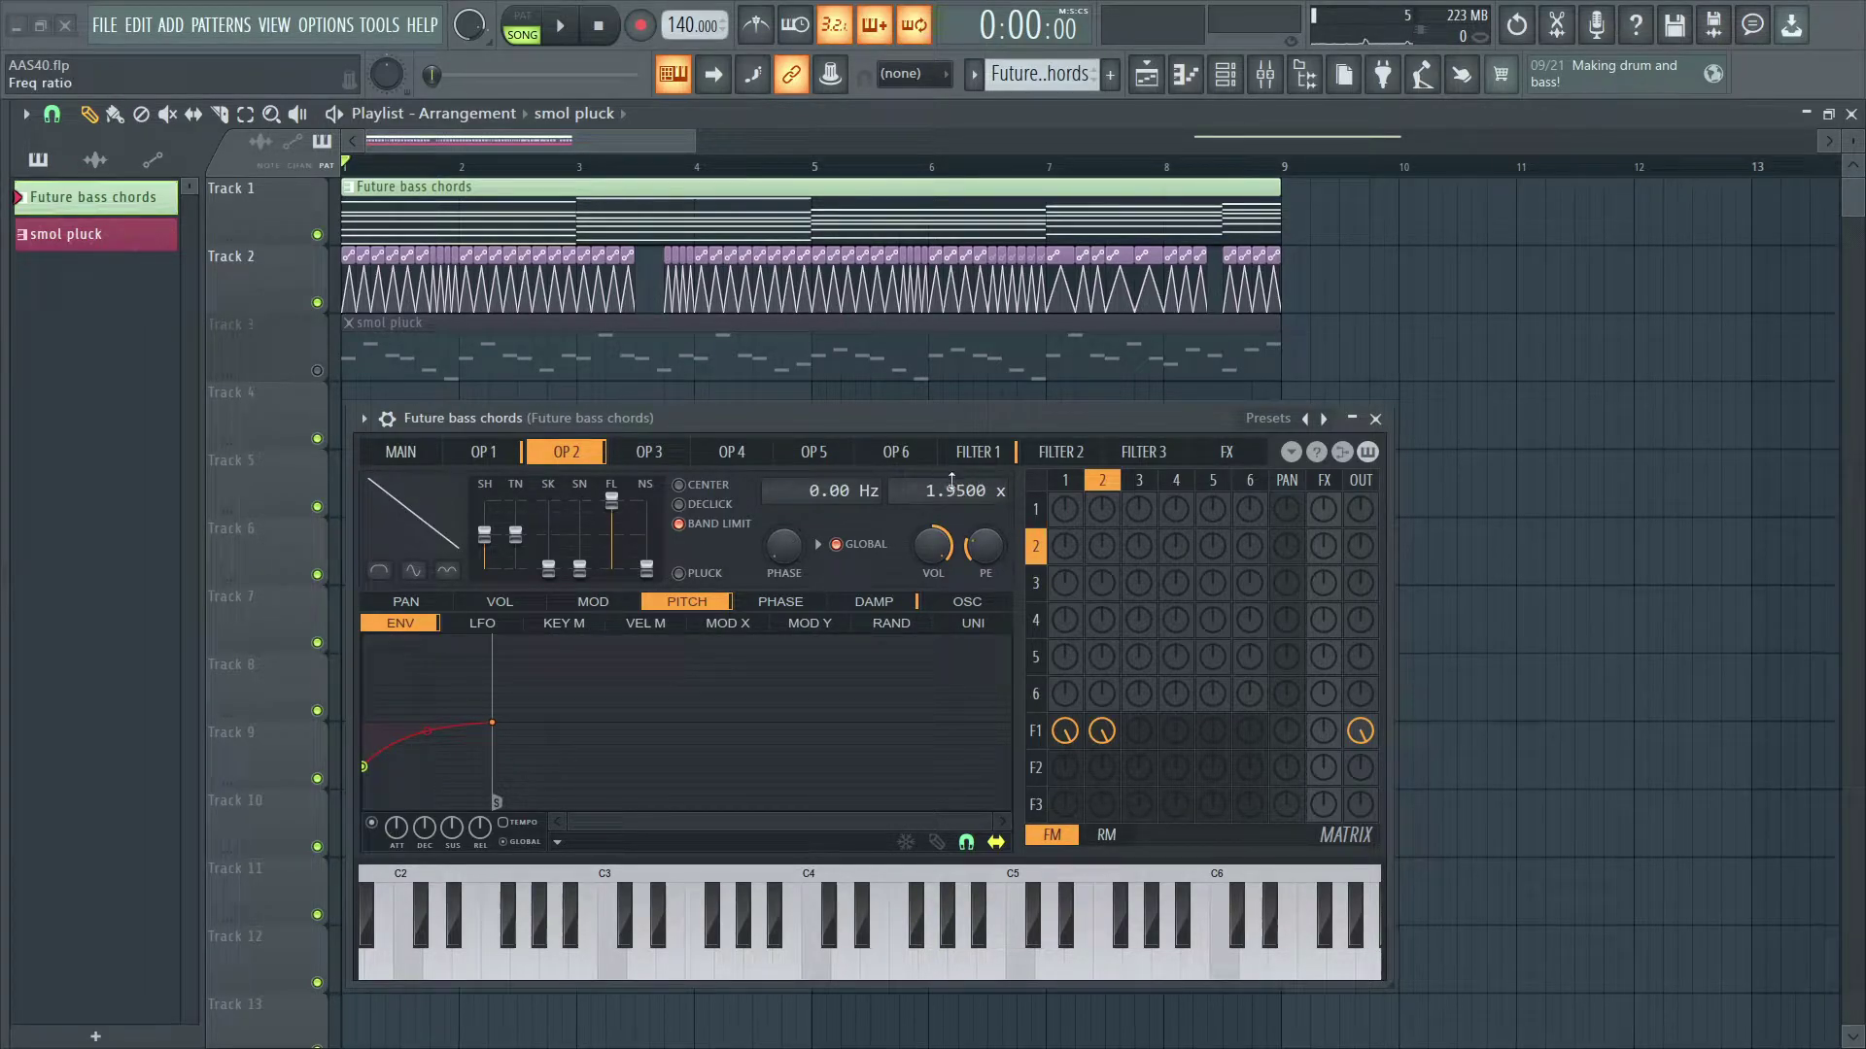
Play the chords with the pitch envelopes of operators 1 and 2 switched off, and switch both envelopes back on
click(506, 457)
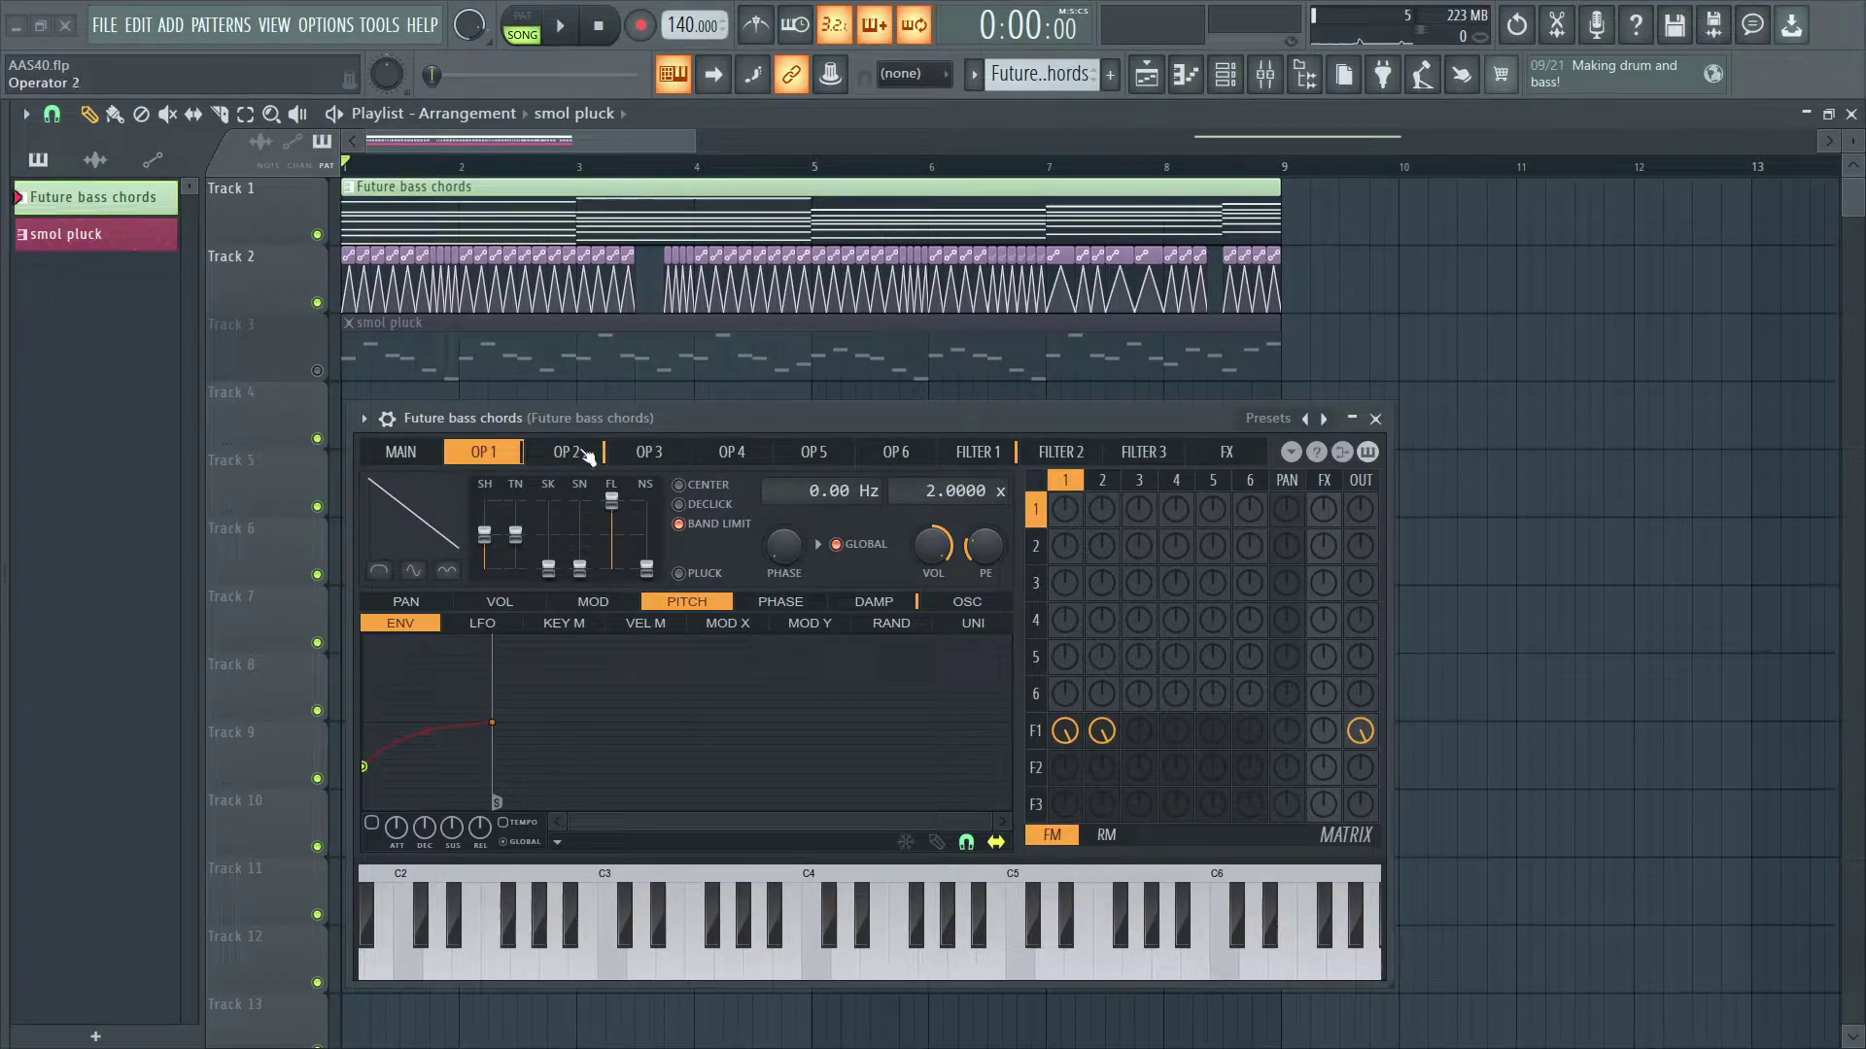
click(586, 454)
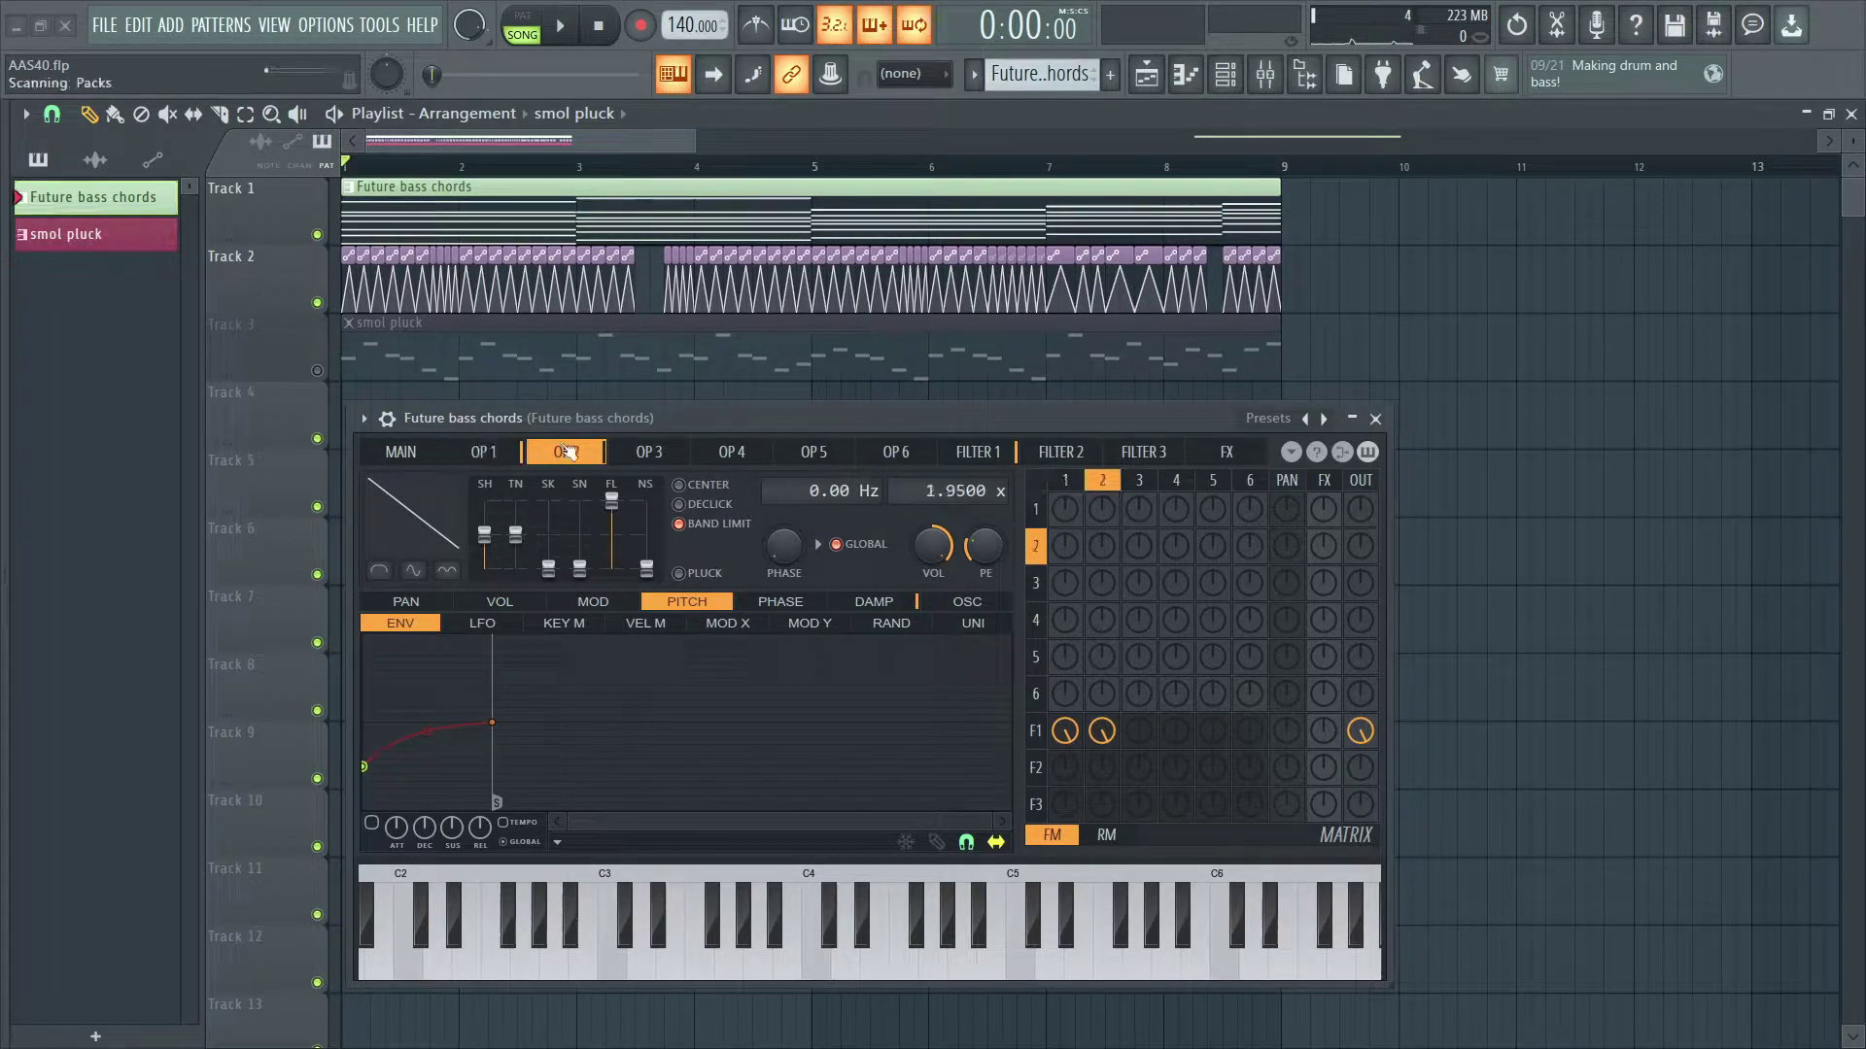
key(space)
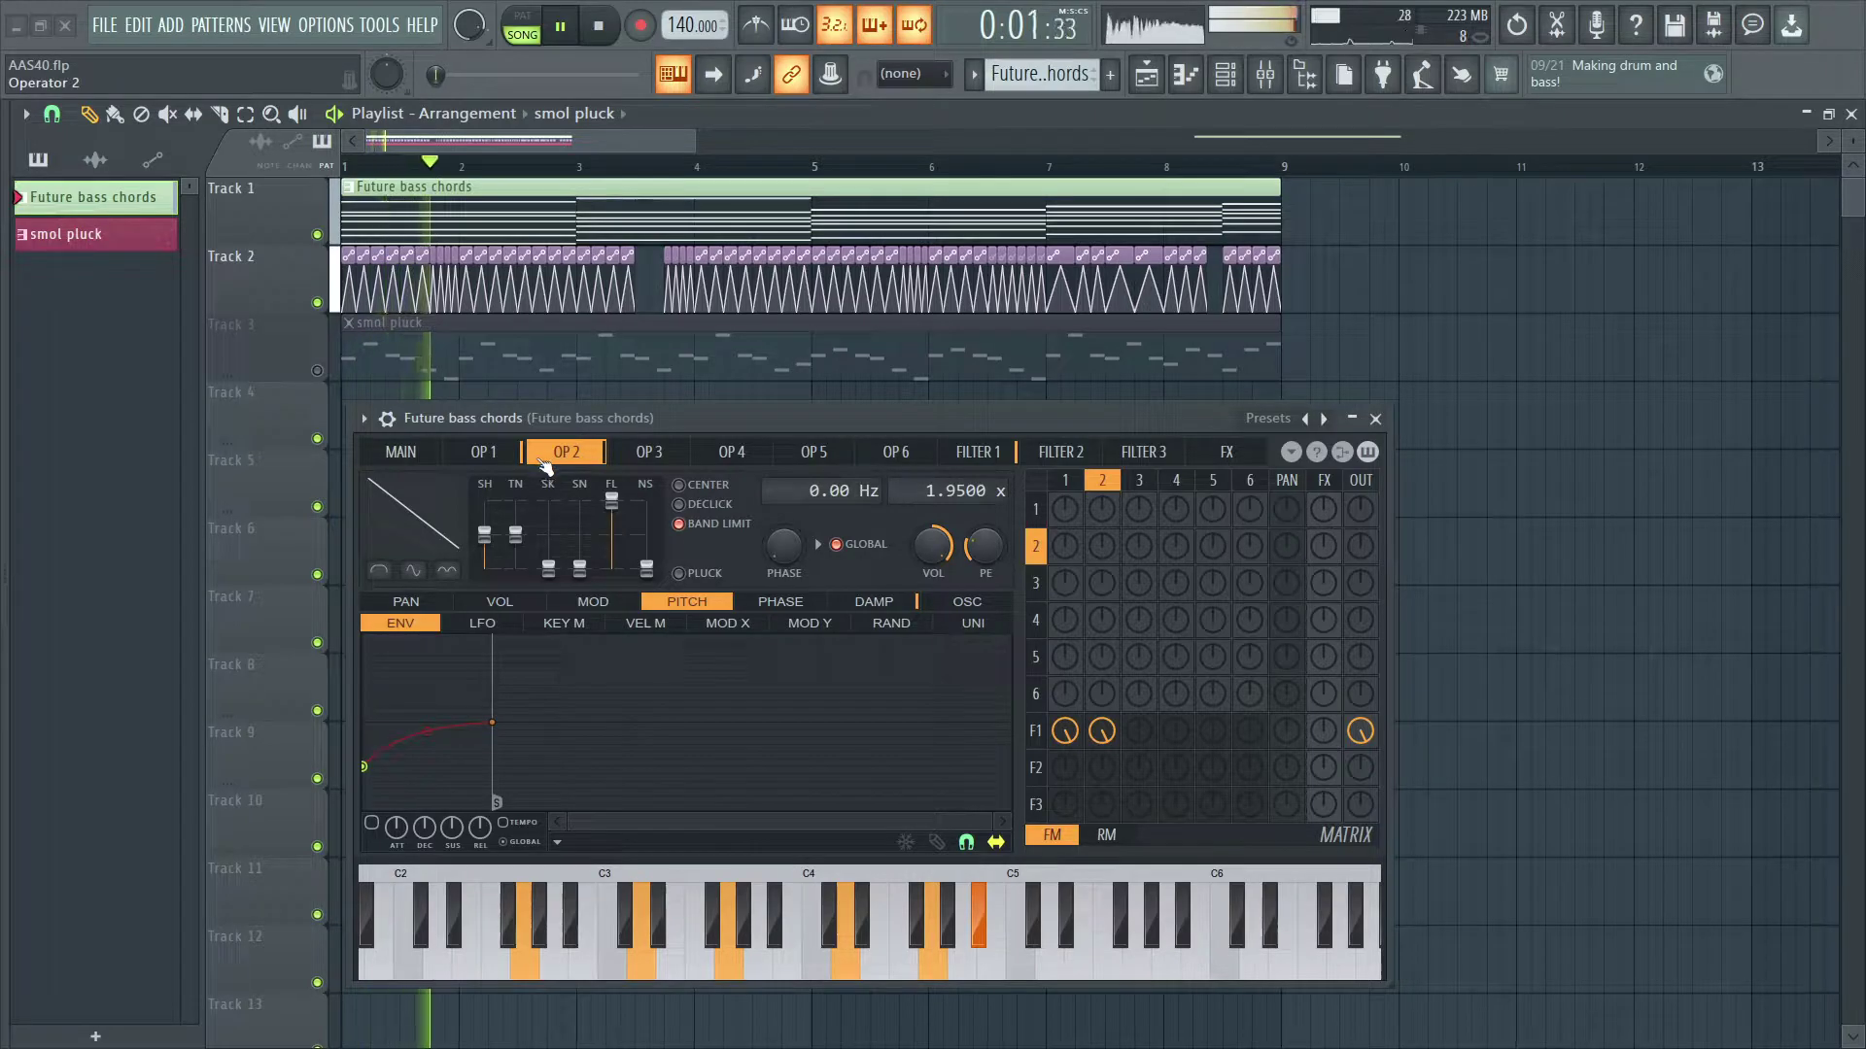
key(space)
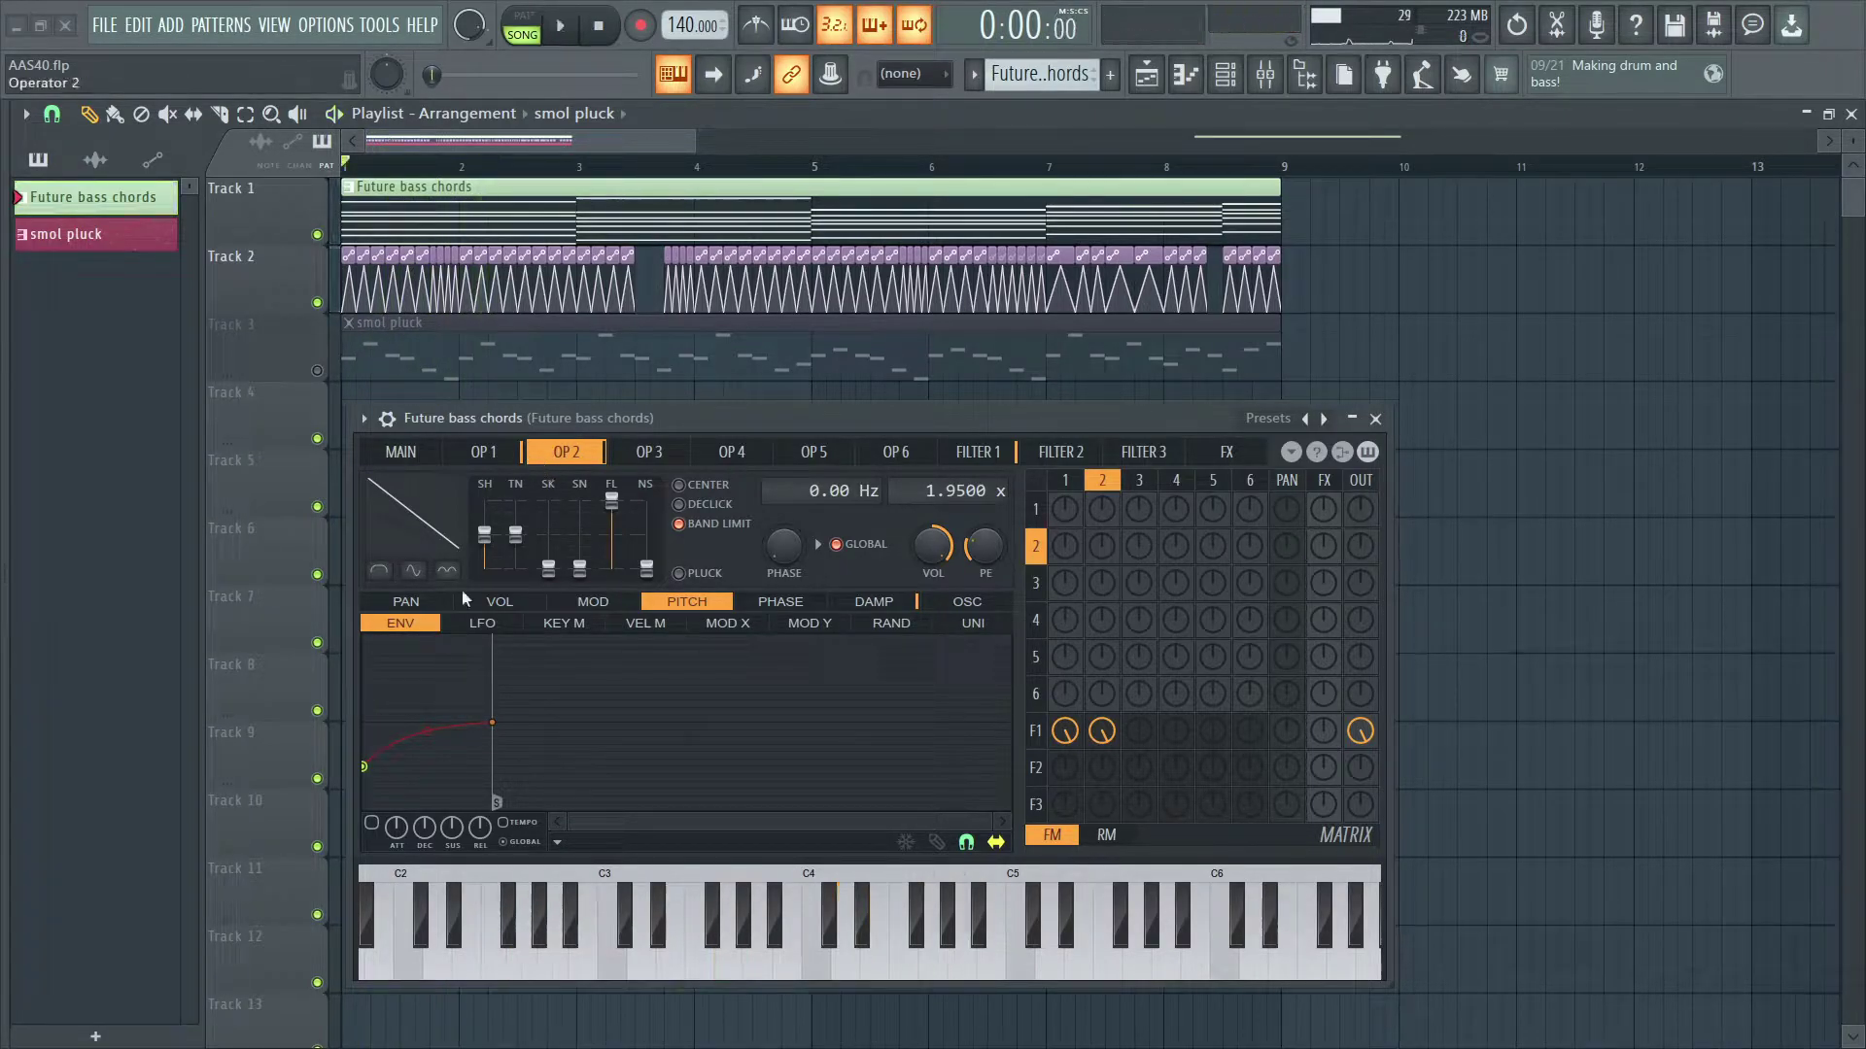
click(505, 449)
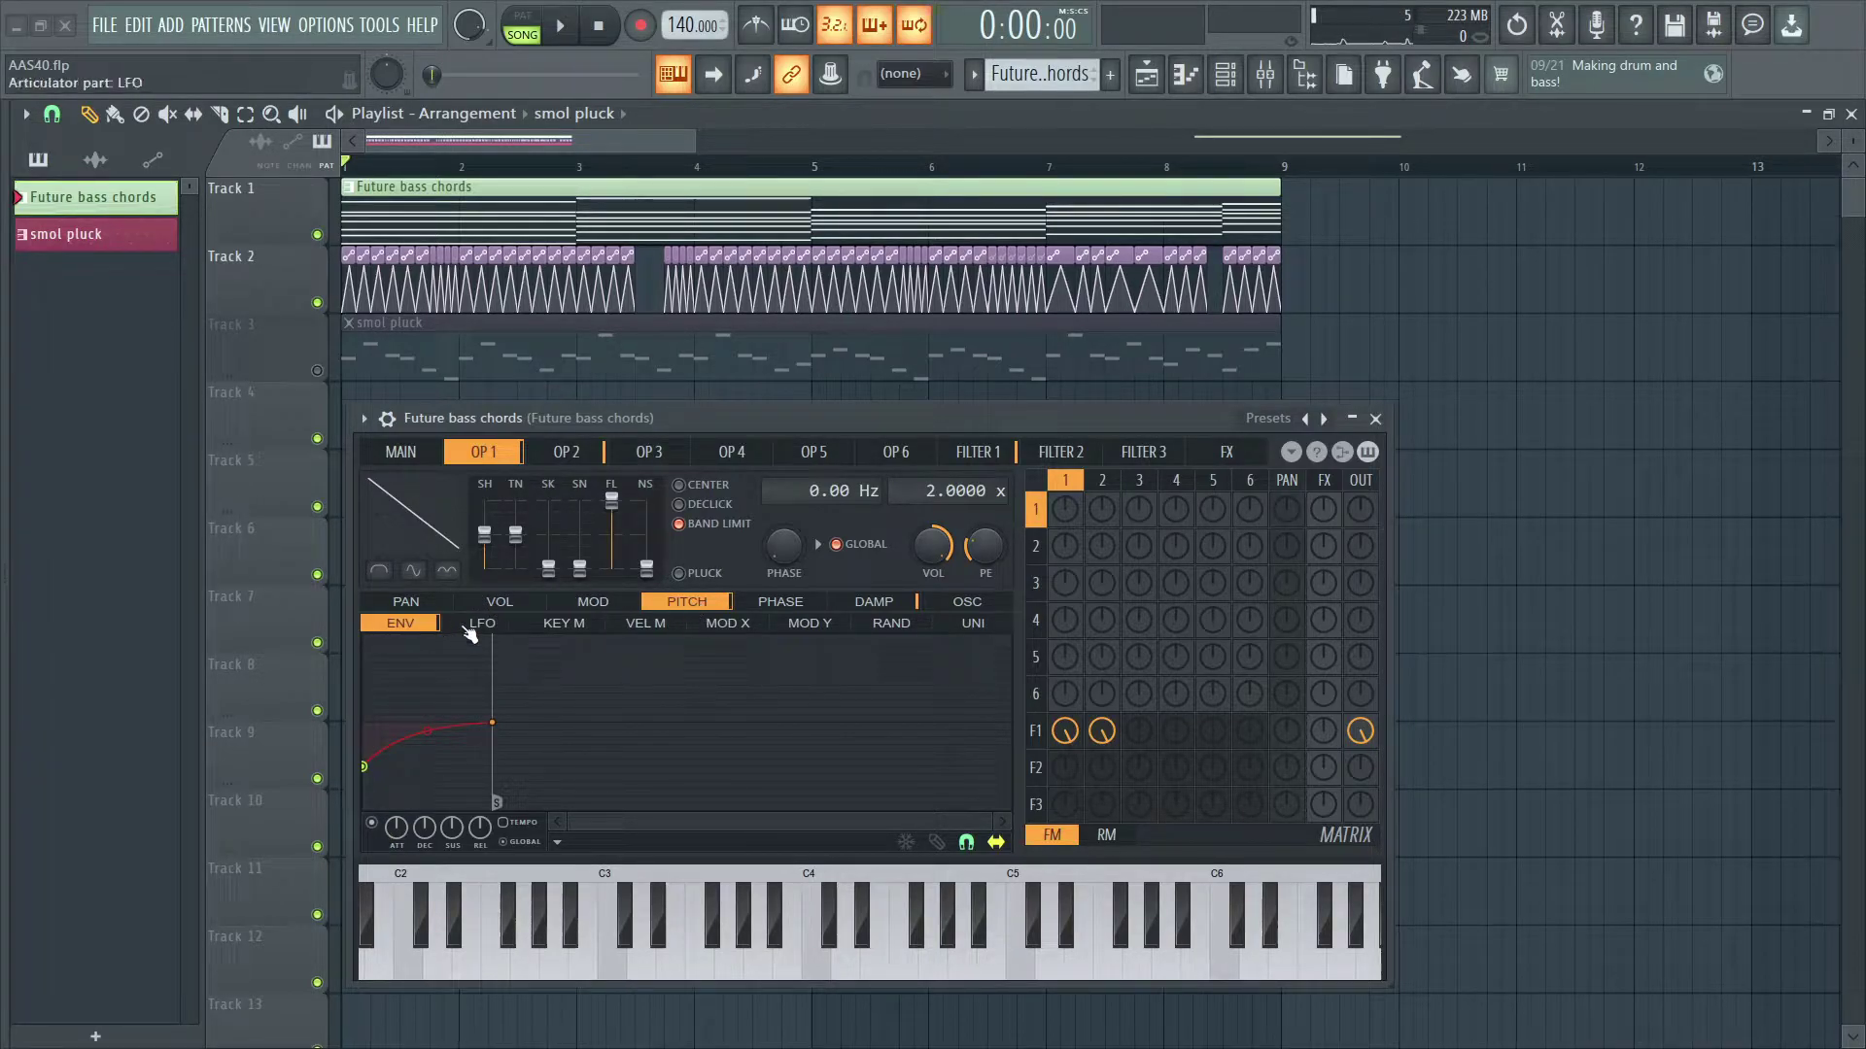
click(842, 629)
click(580, 456)
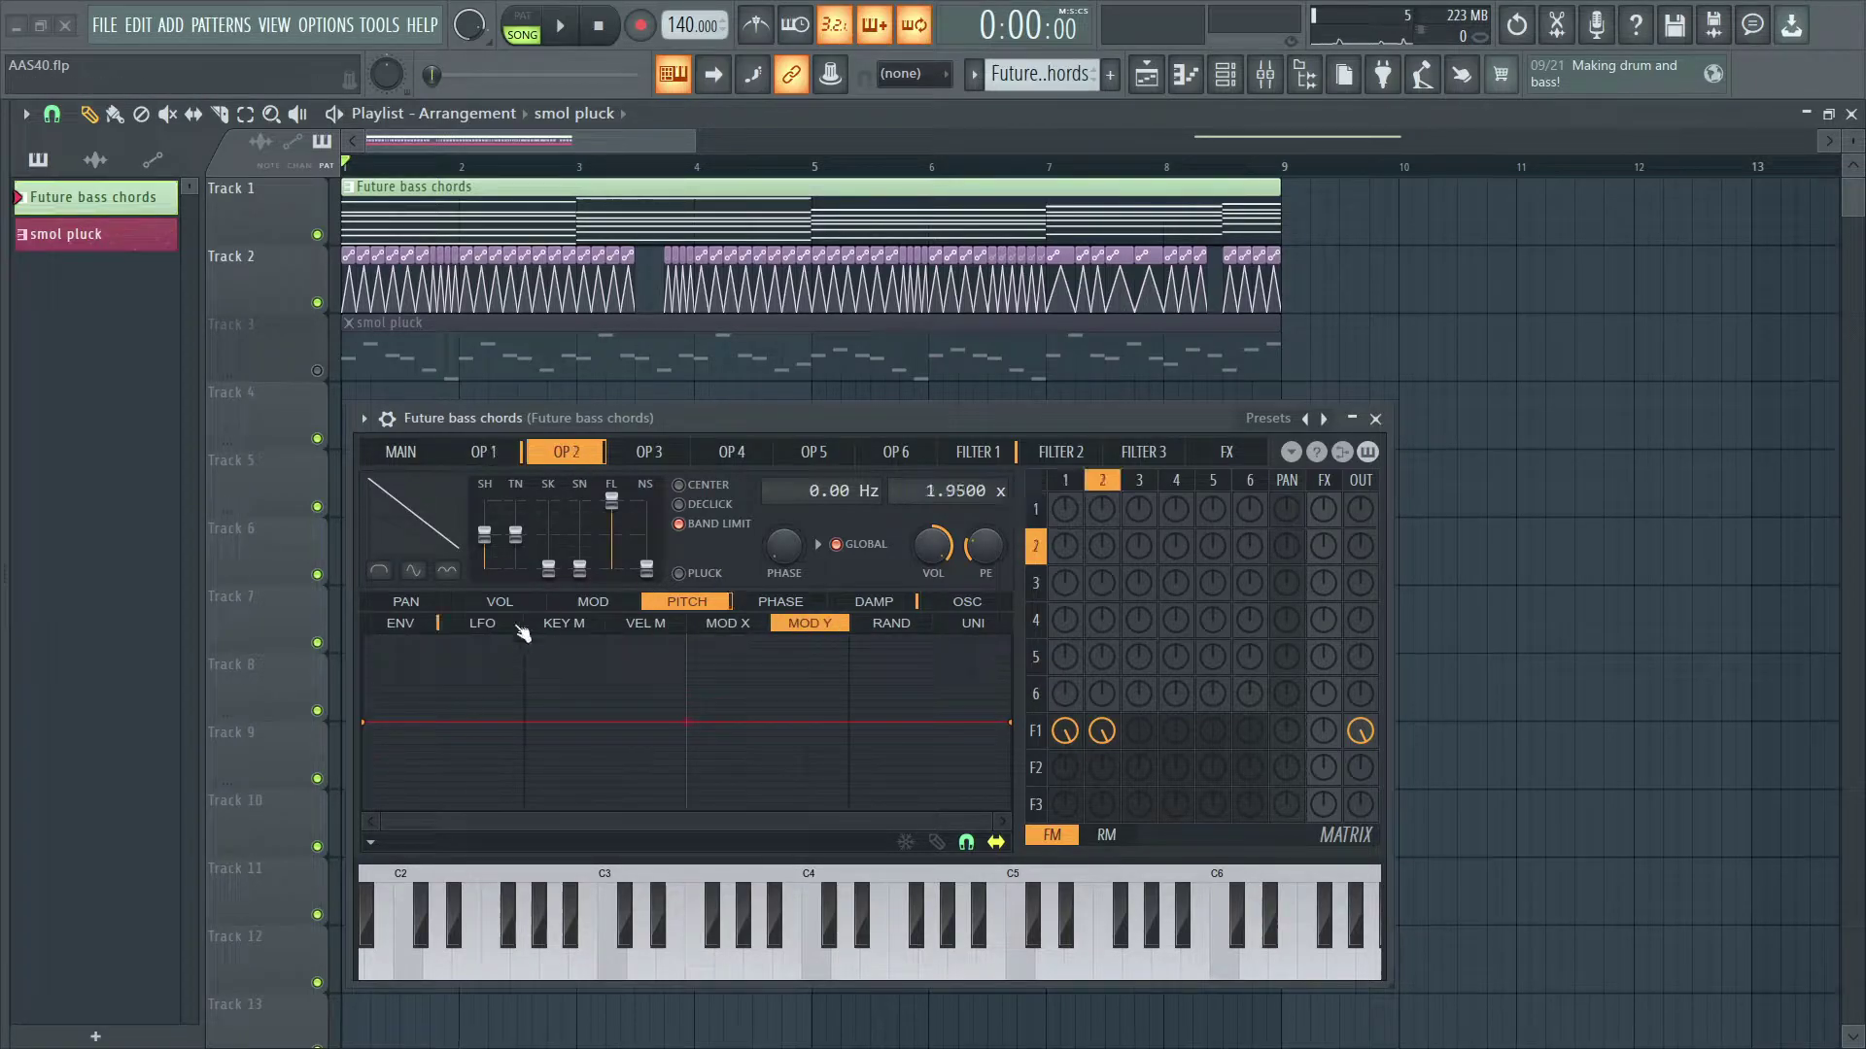
Switch off both operators' pitch envelopes and load the "Modulation - increasing" preset into operator 1's pitch Mod Y mapping
click(431, 624)
click(510, 451)
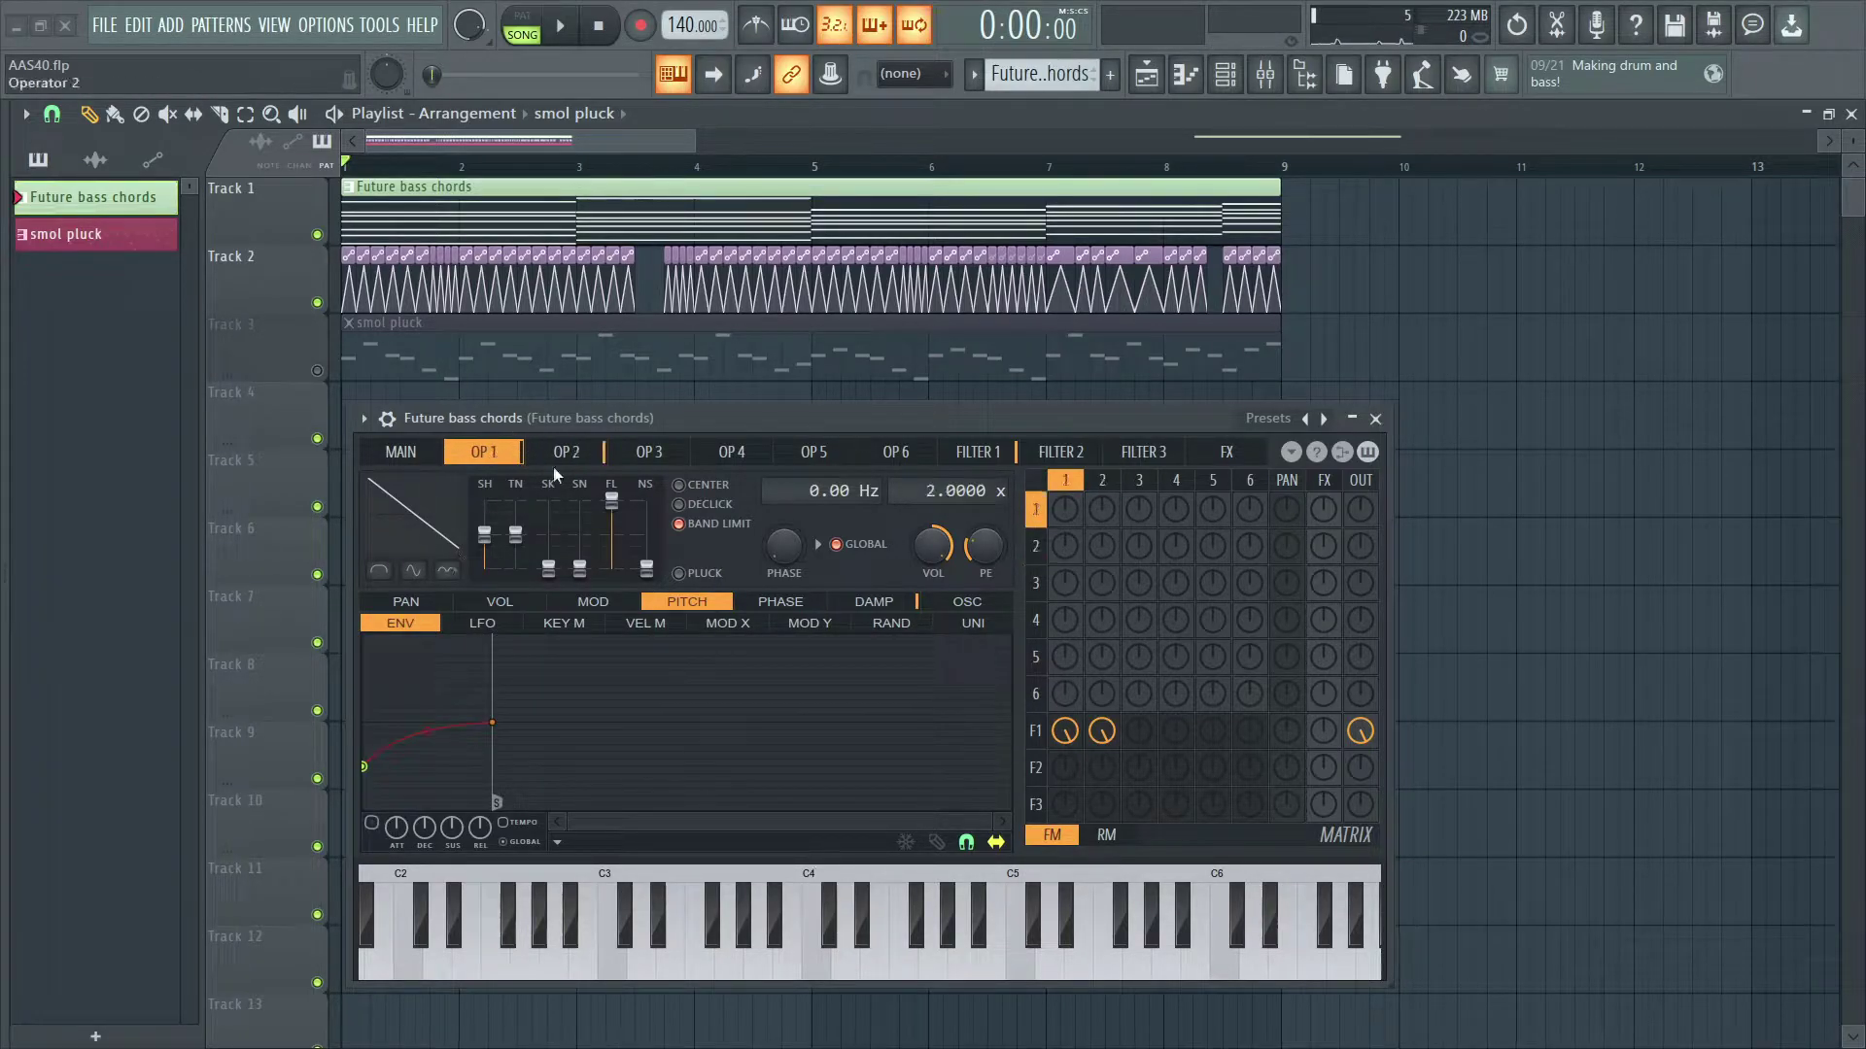
click(809, 622)
click(372, 842)
mouse_move(453, 661)
click(671, 764)
Copy operator 1's pitch Mod Y mapping state and paste it into operator 2's pitch Mod Y mapping
click(370, 843)
click(434, 786)
click(566, 451)
click(370, 842)
click(434, 808)
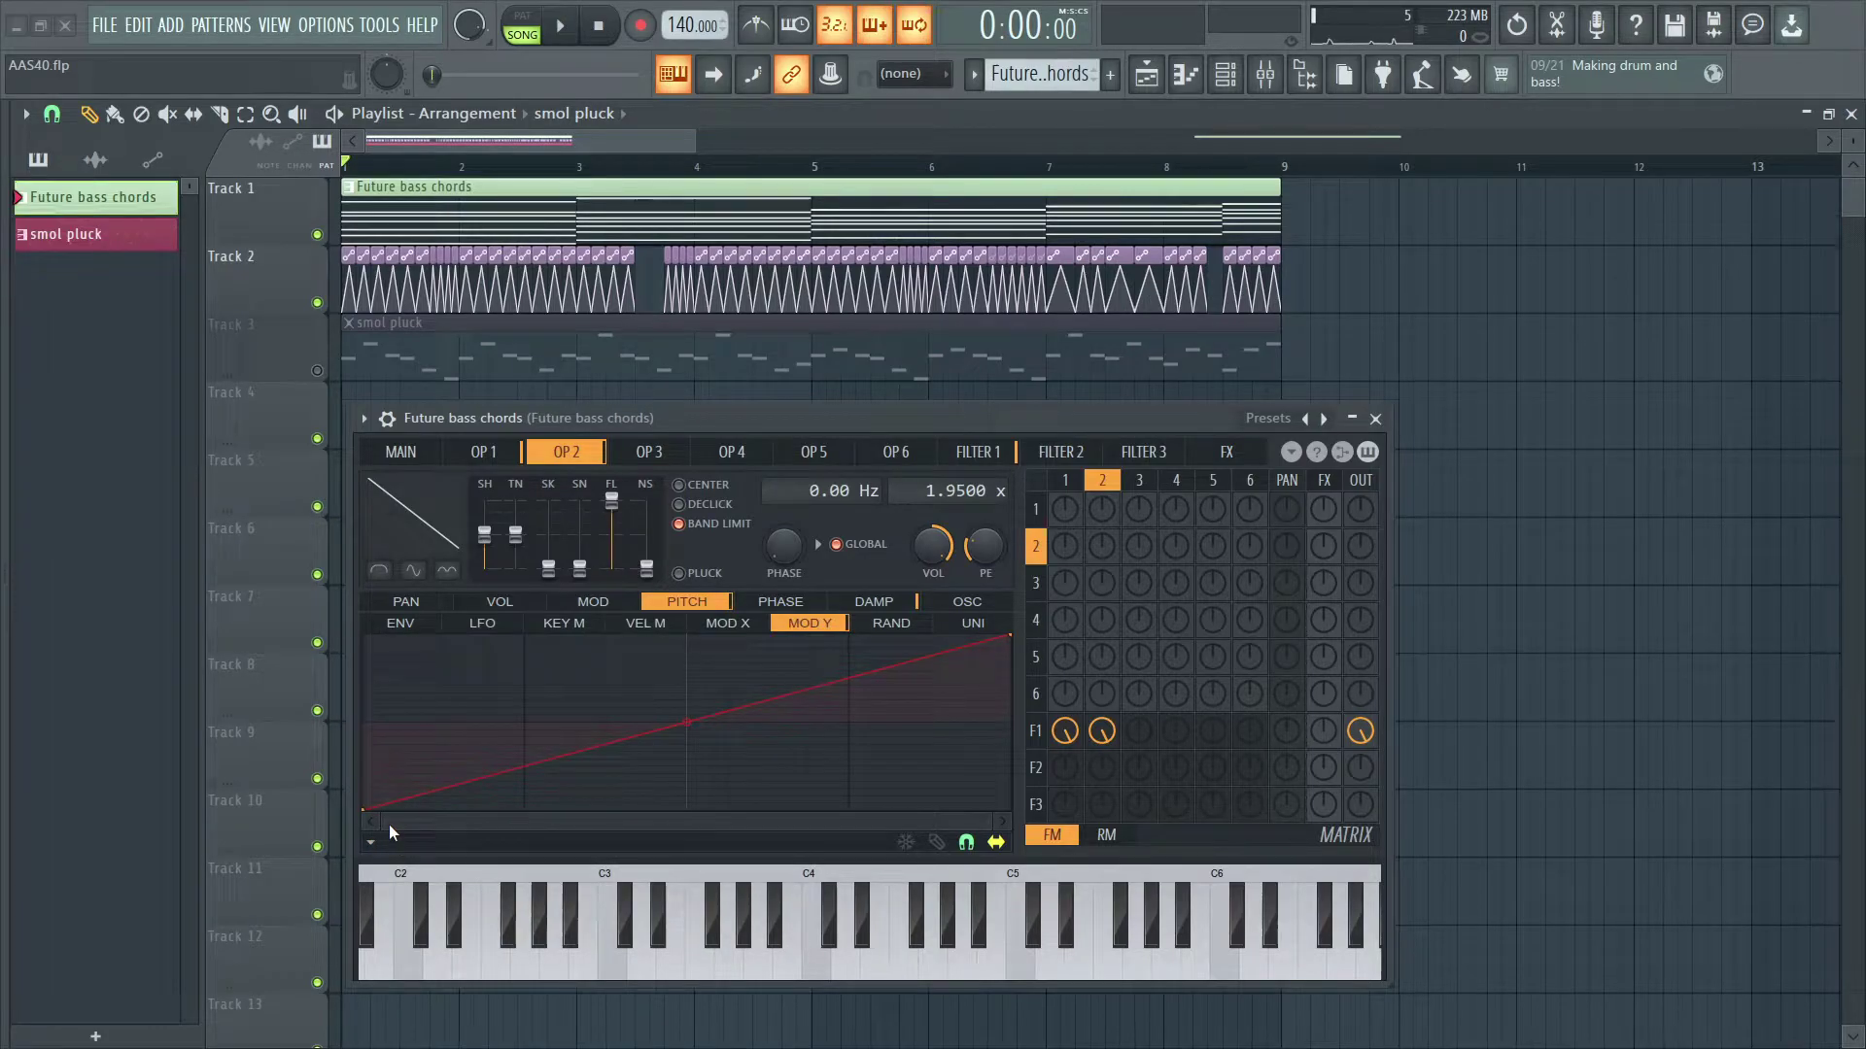
Audition modulation Y on the main page and try a different pitch envelope amount on operator 2
click(400, 452)
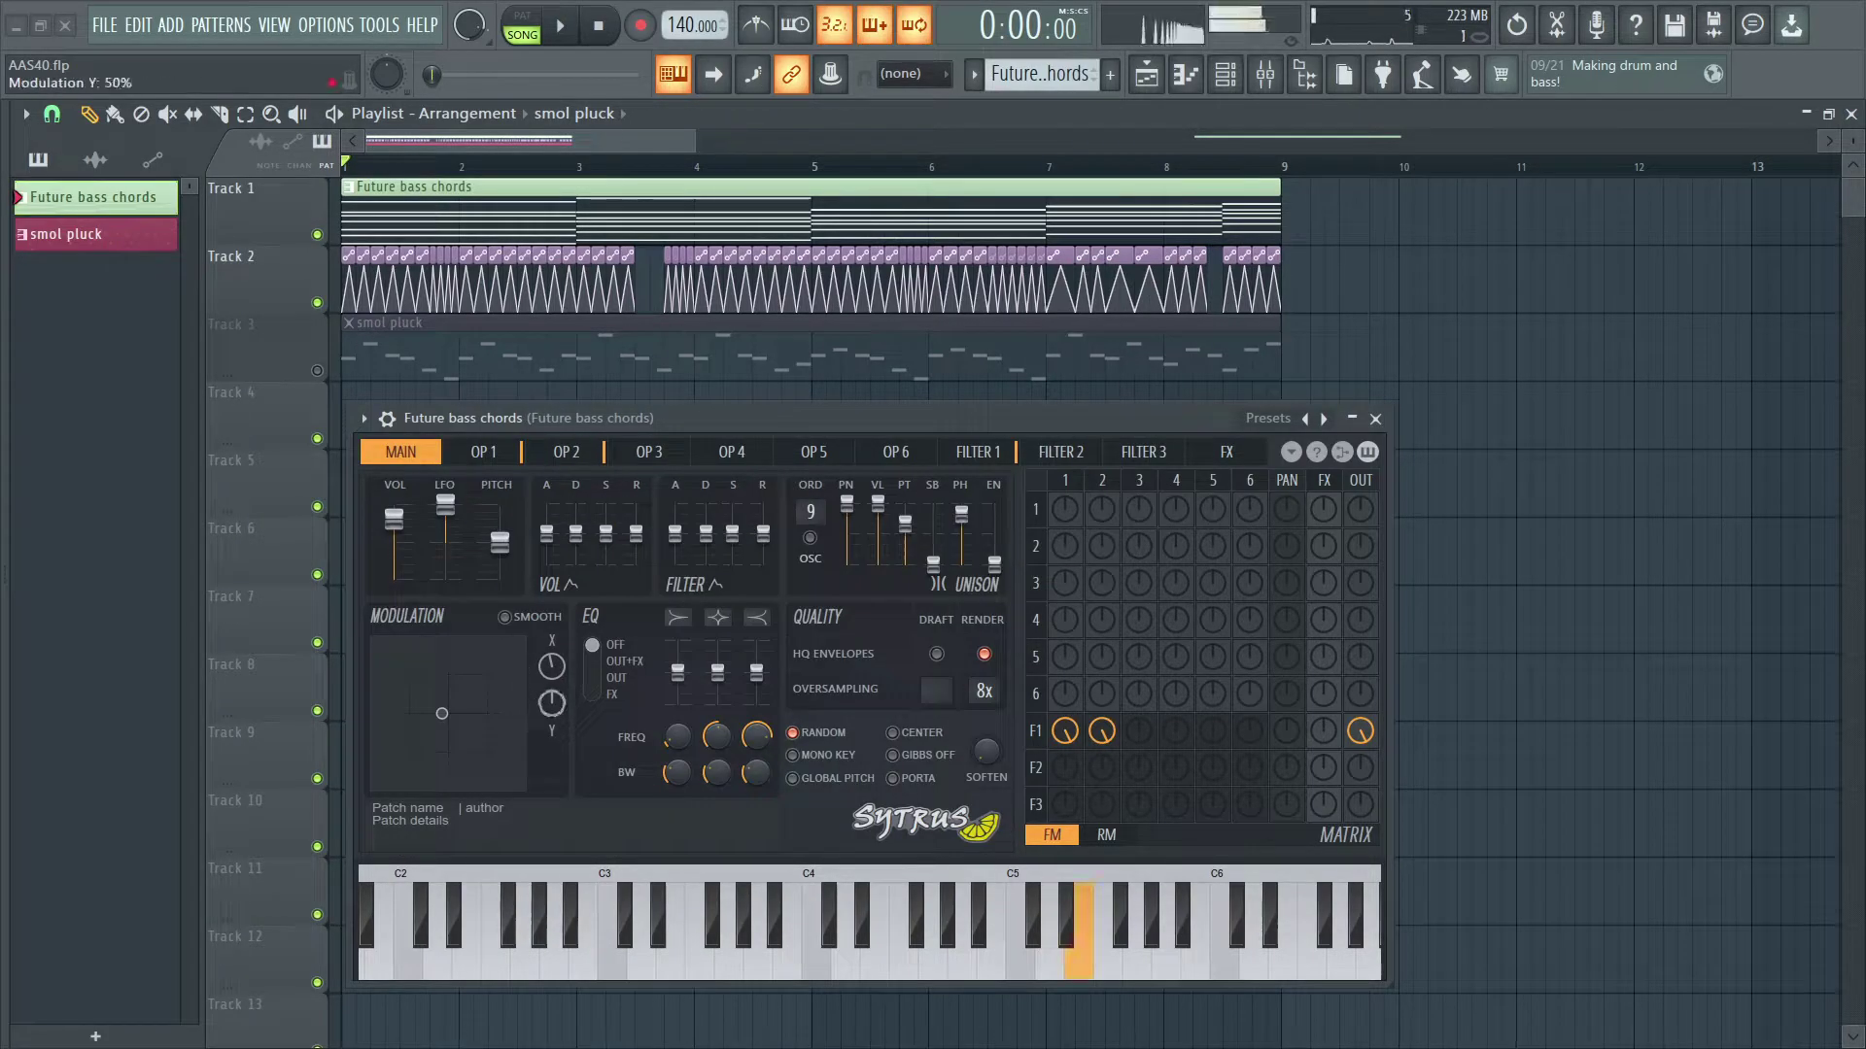
click(571, 454)
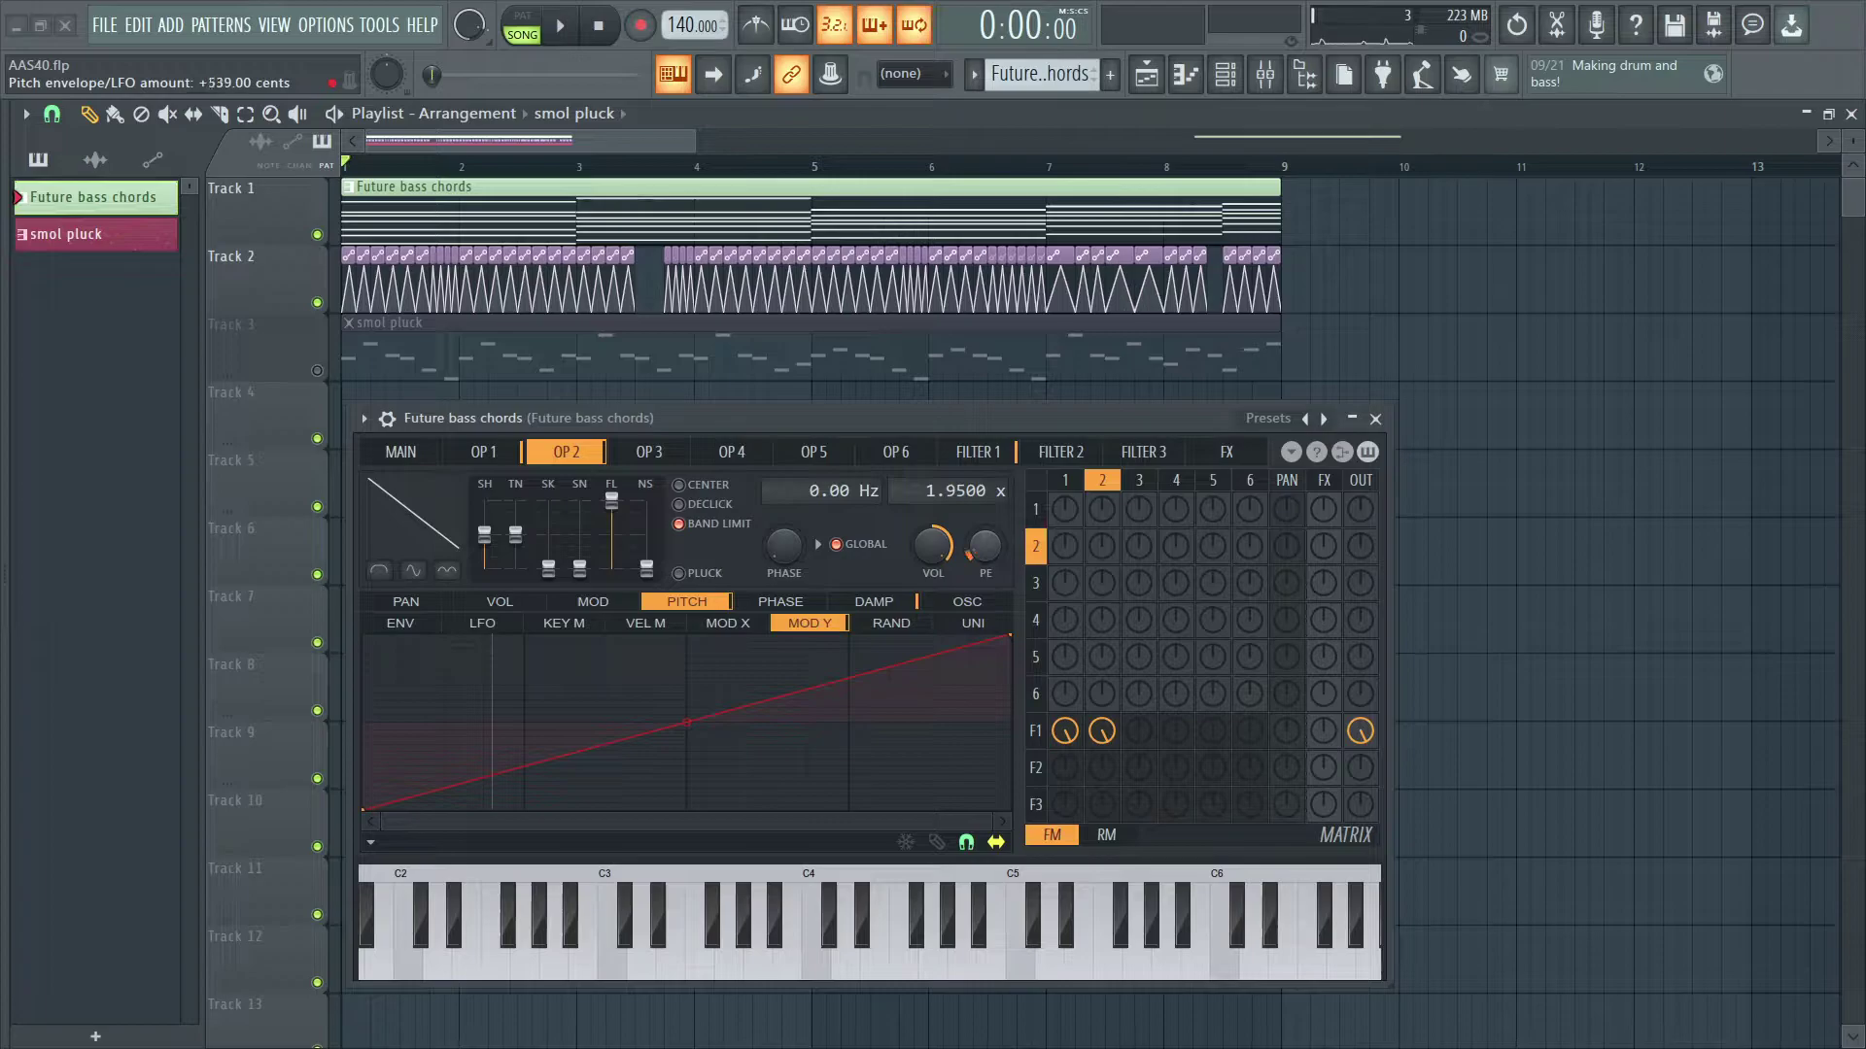
drag(999, 534, 999, 490)
click(401, 452)
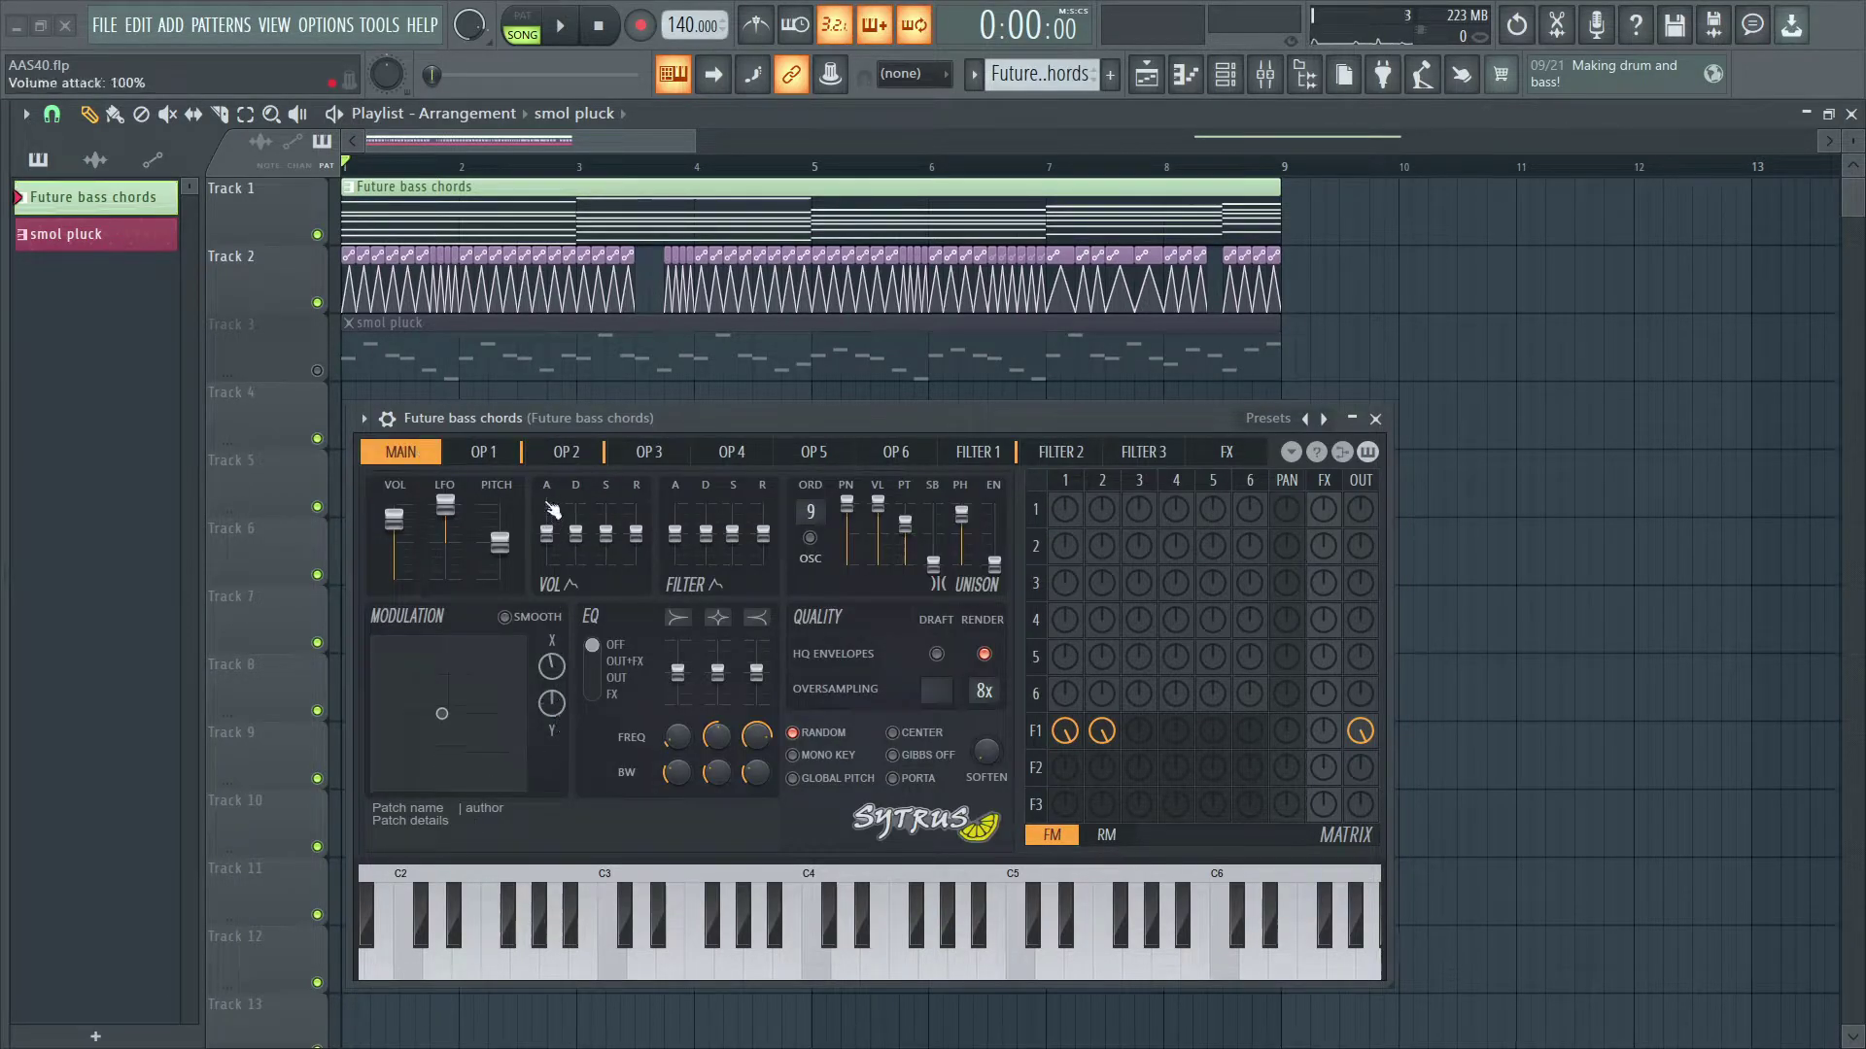
Reset the pitch Mod Y mappings of operators 1 and 2 and switch their pitch envelopes back on
click(566, 452)
right_click(411, 824)
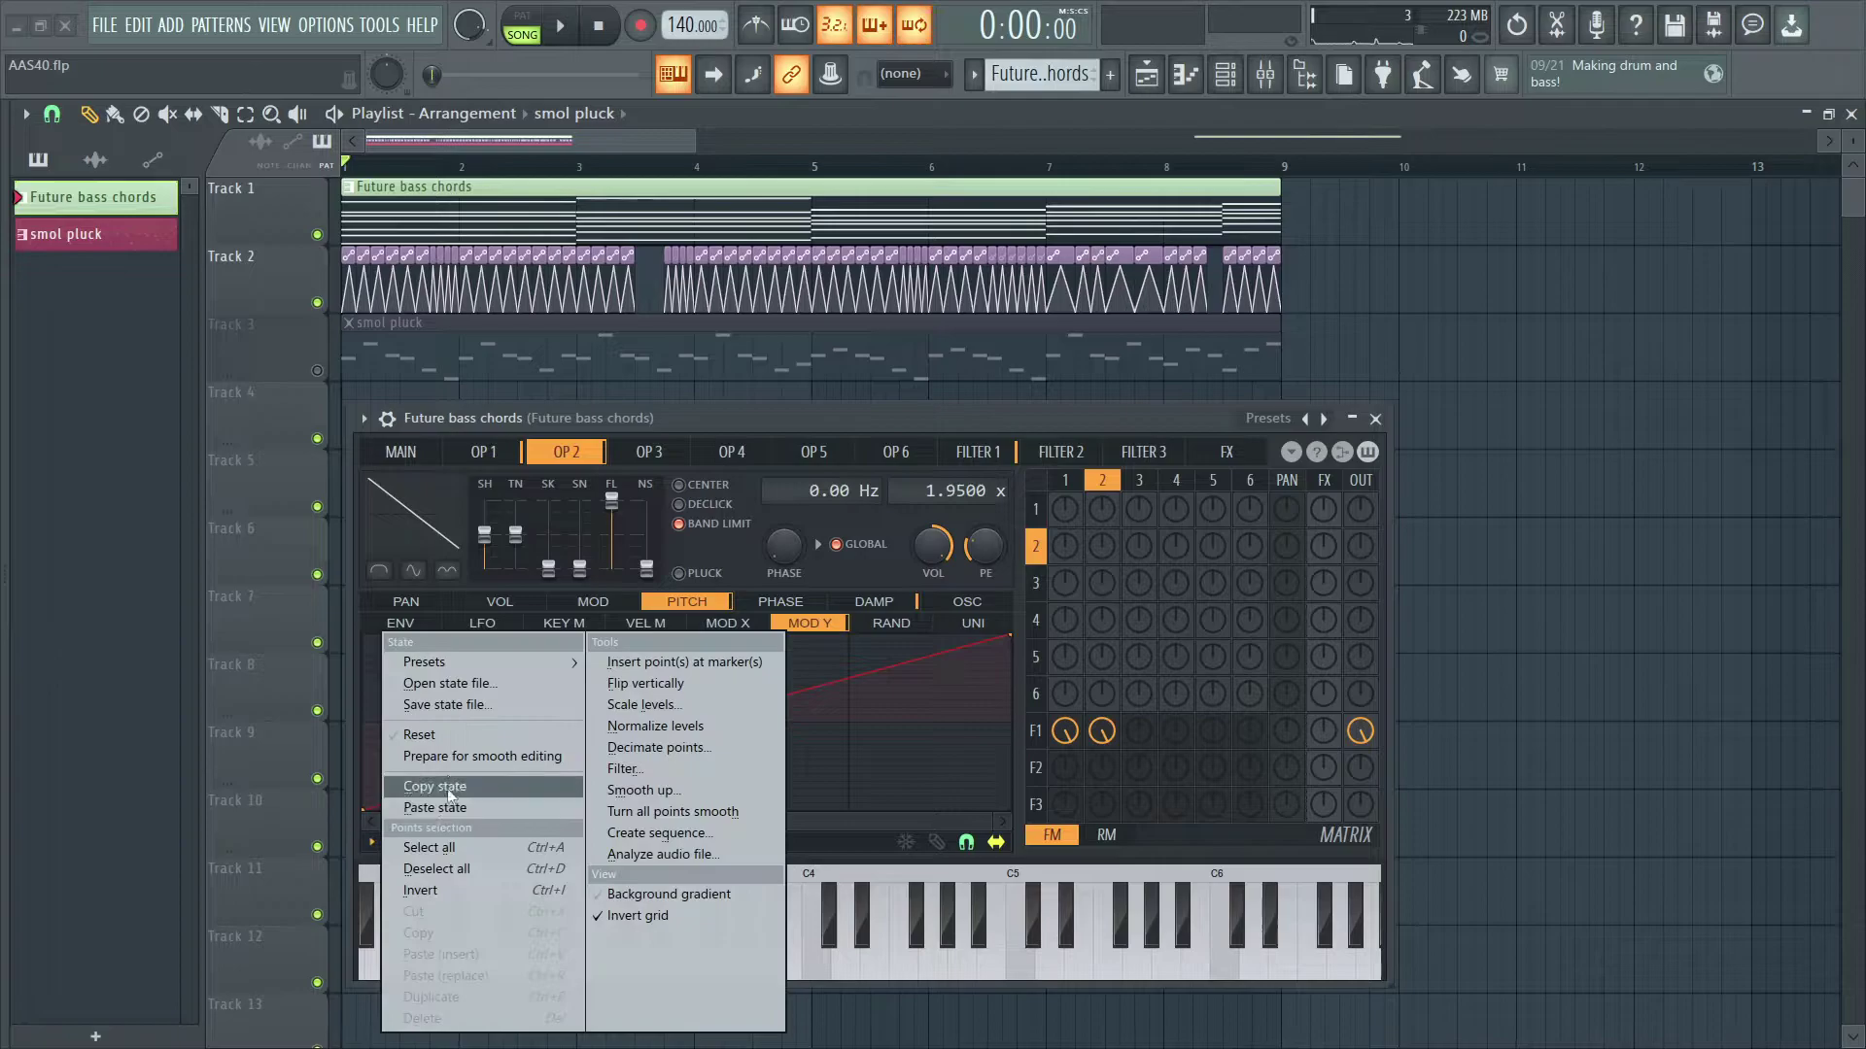
click(445, 737)
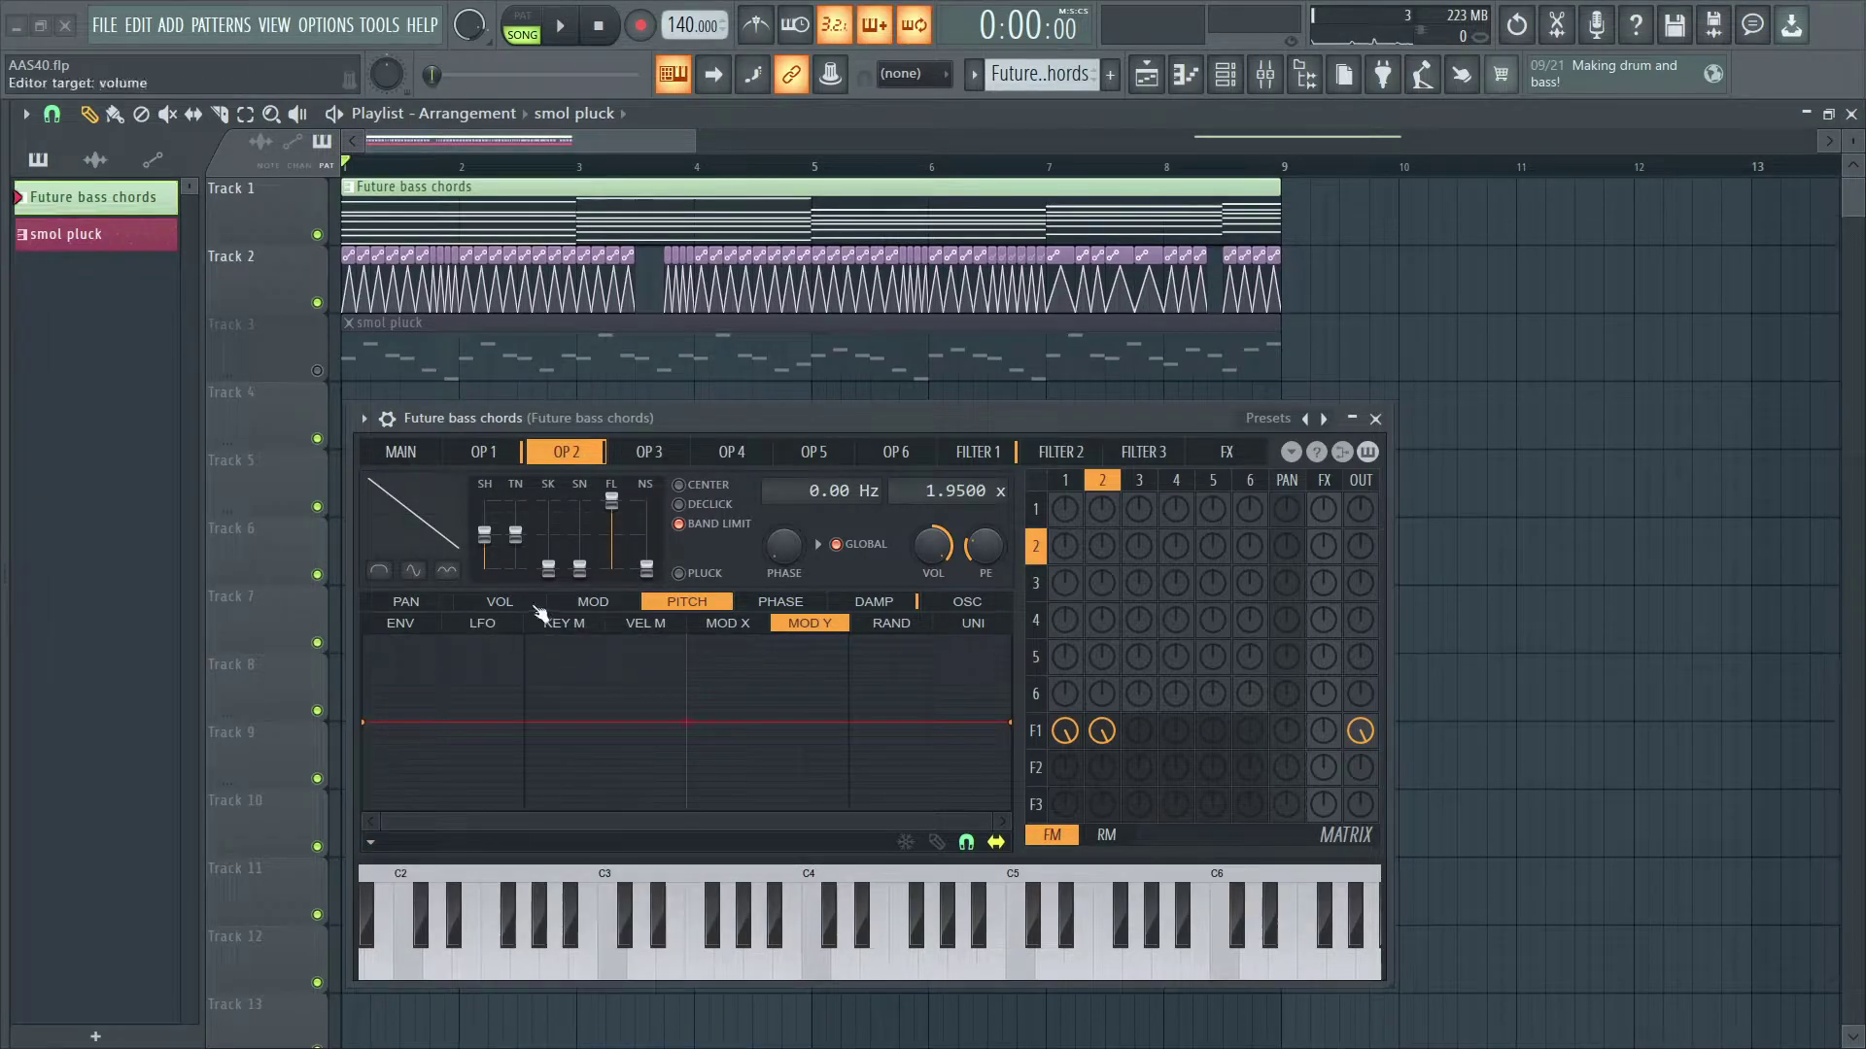
click(484, 453)
right_click(372, 845)
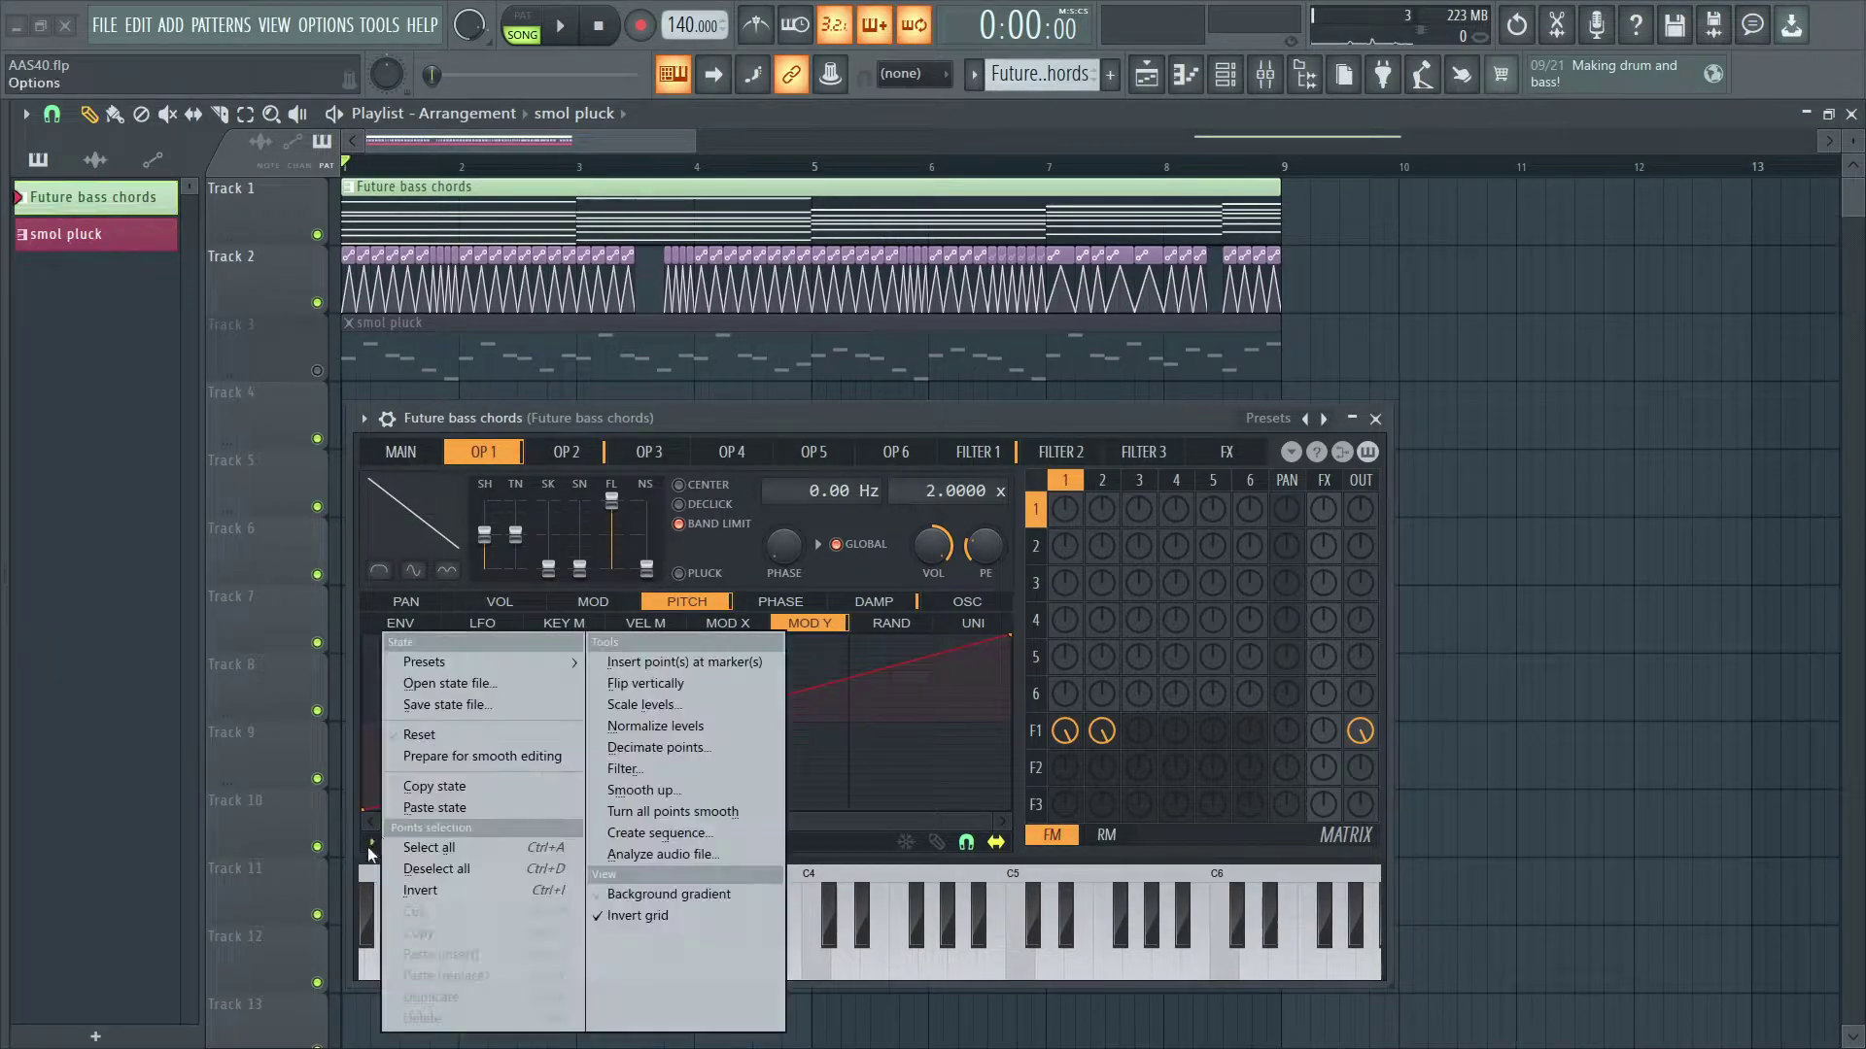
click(437, 735)
click(418, 623)
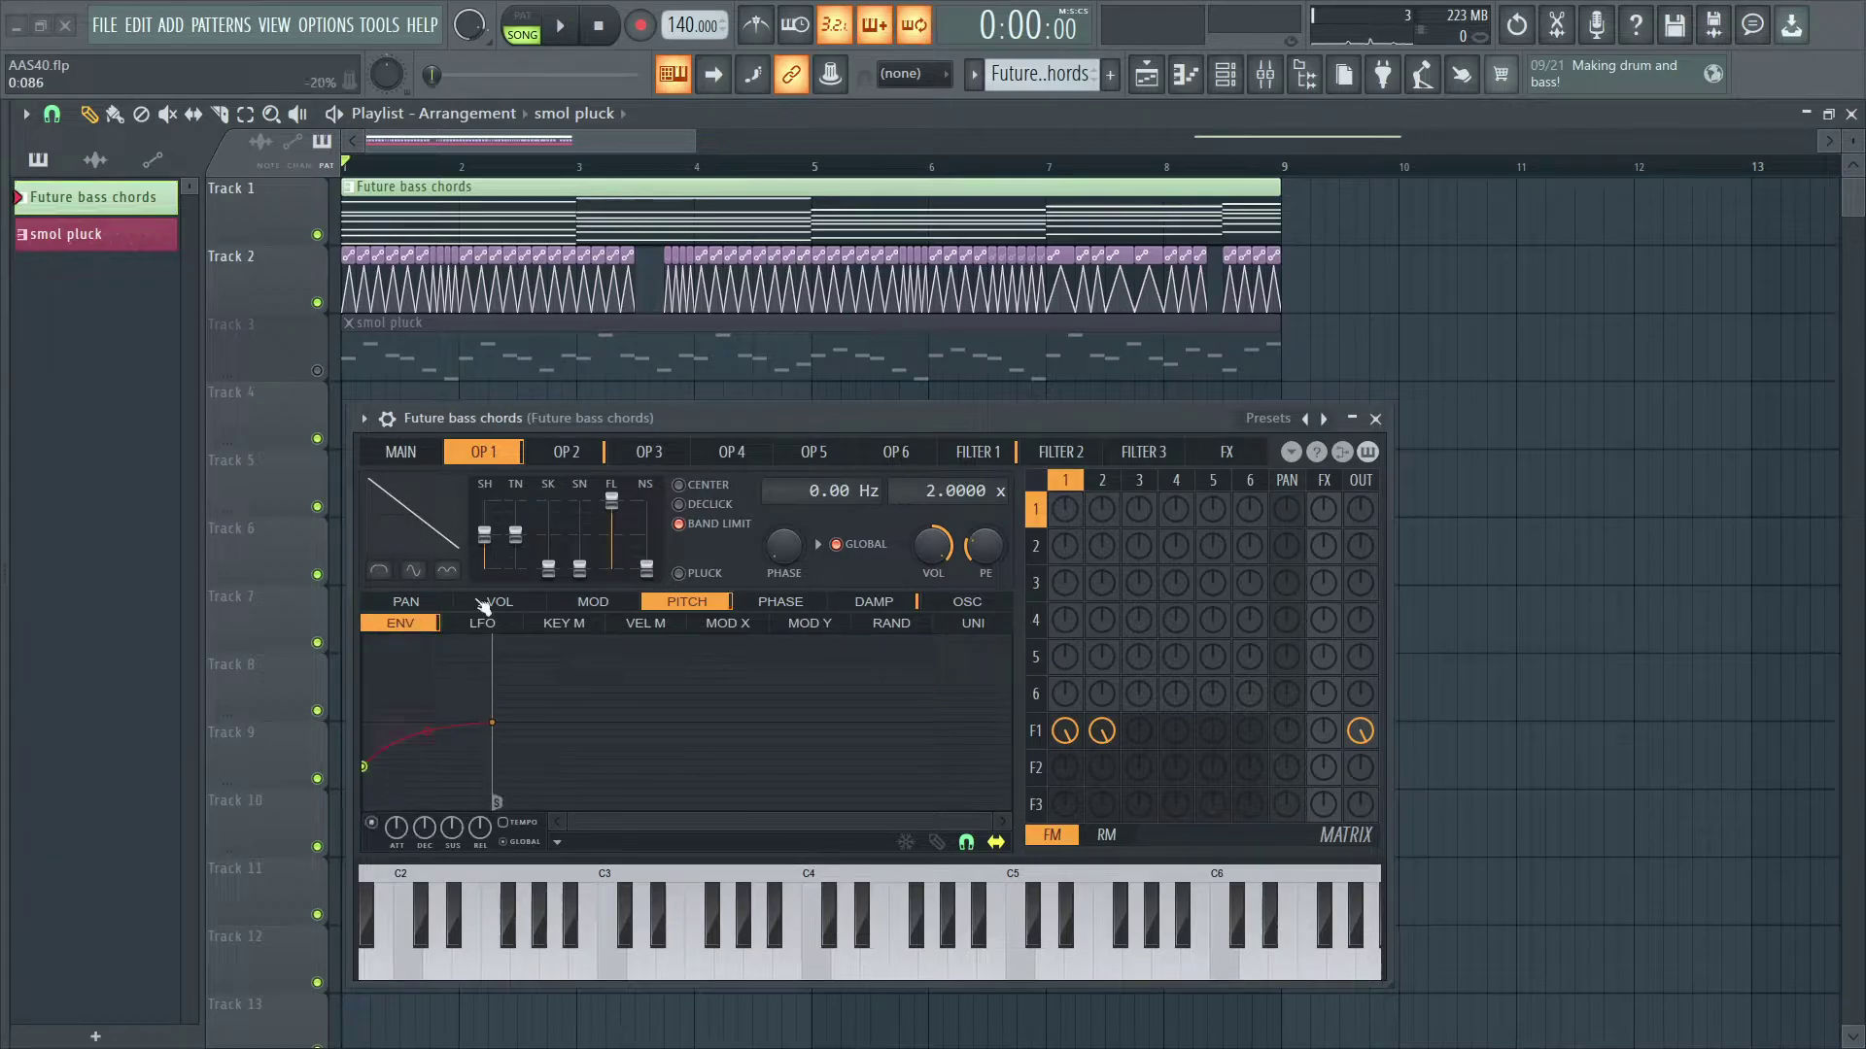
click(566, 452)
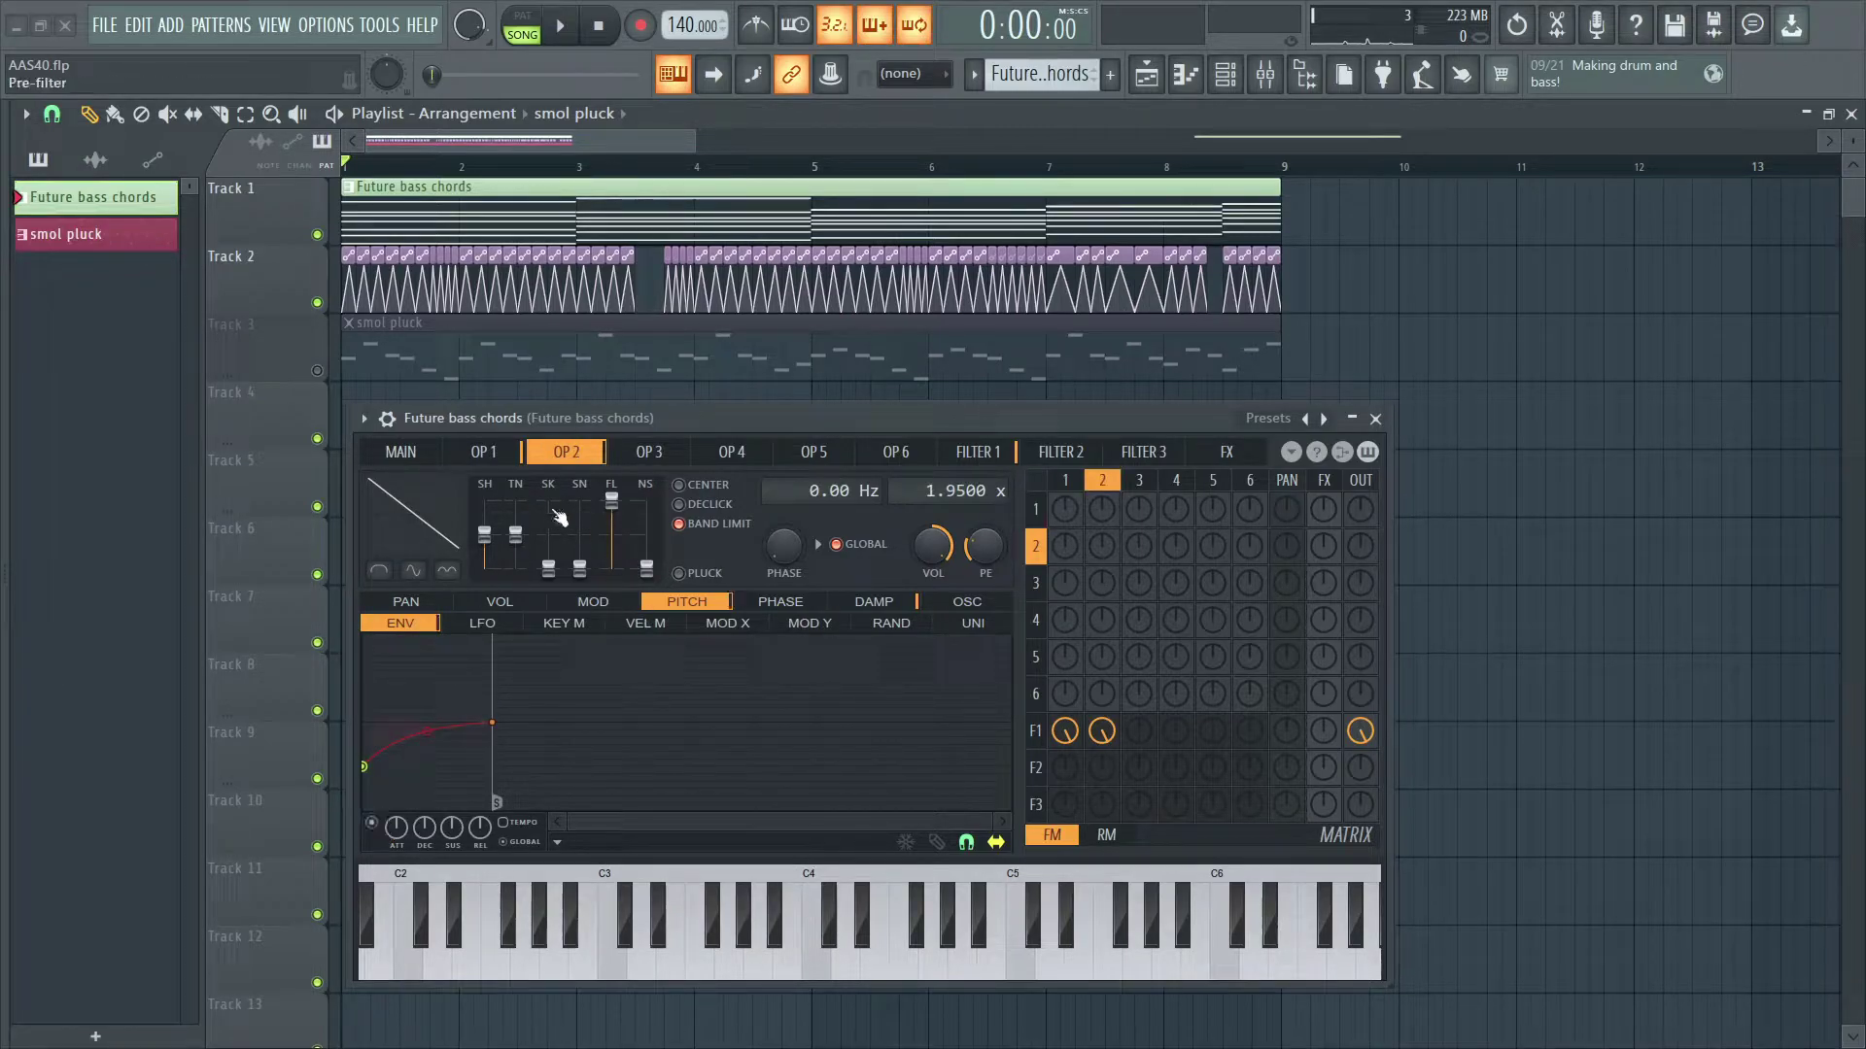
Examine the pitch and volume modulation mappings of operators 1 and 2 and the volume Mod X mapping of Filter 1
click(649, 452)
click(434, 450)
click(484, 452)
click(567, 452)
click(895, 453)
click(956, 459)
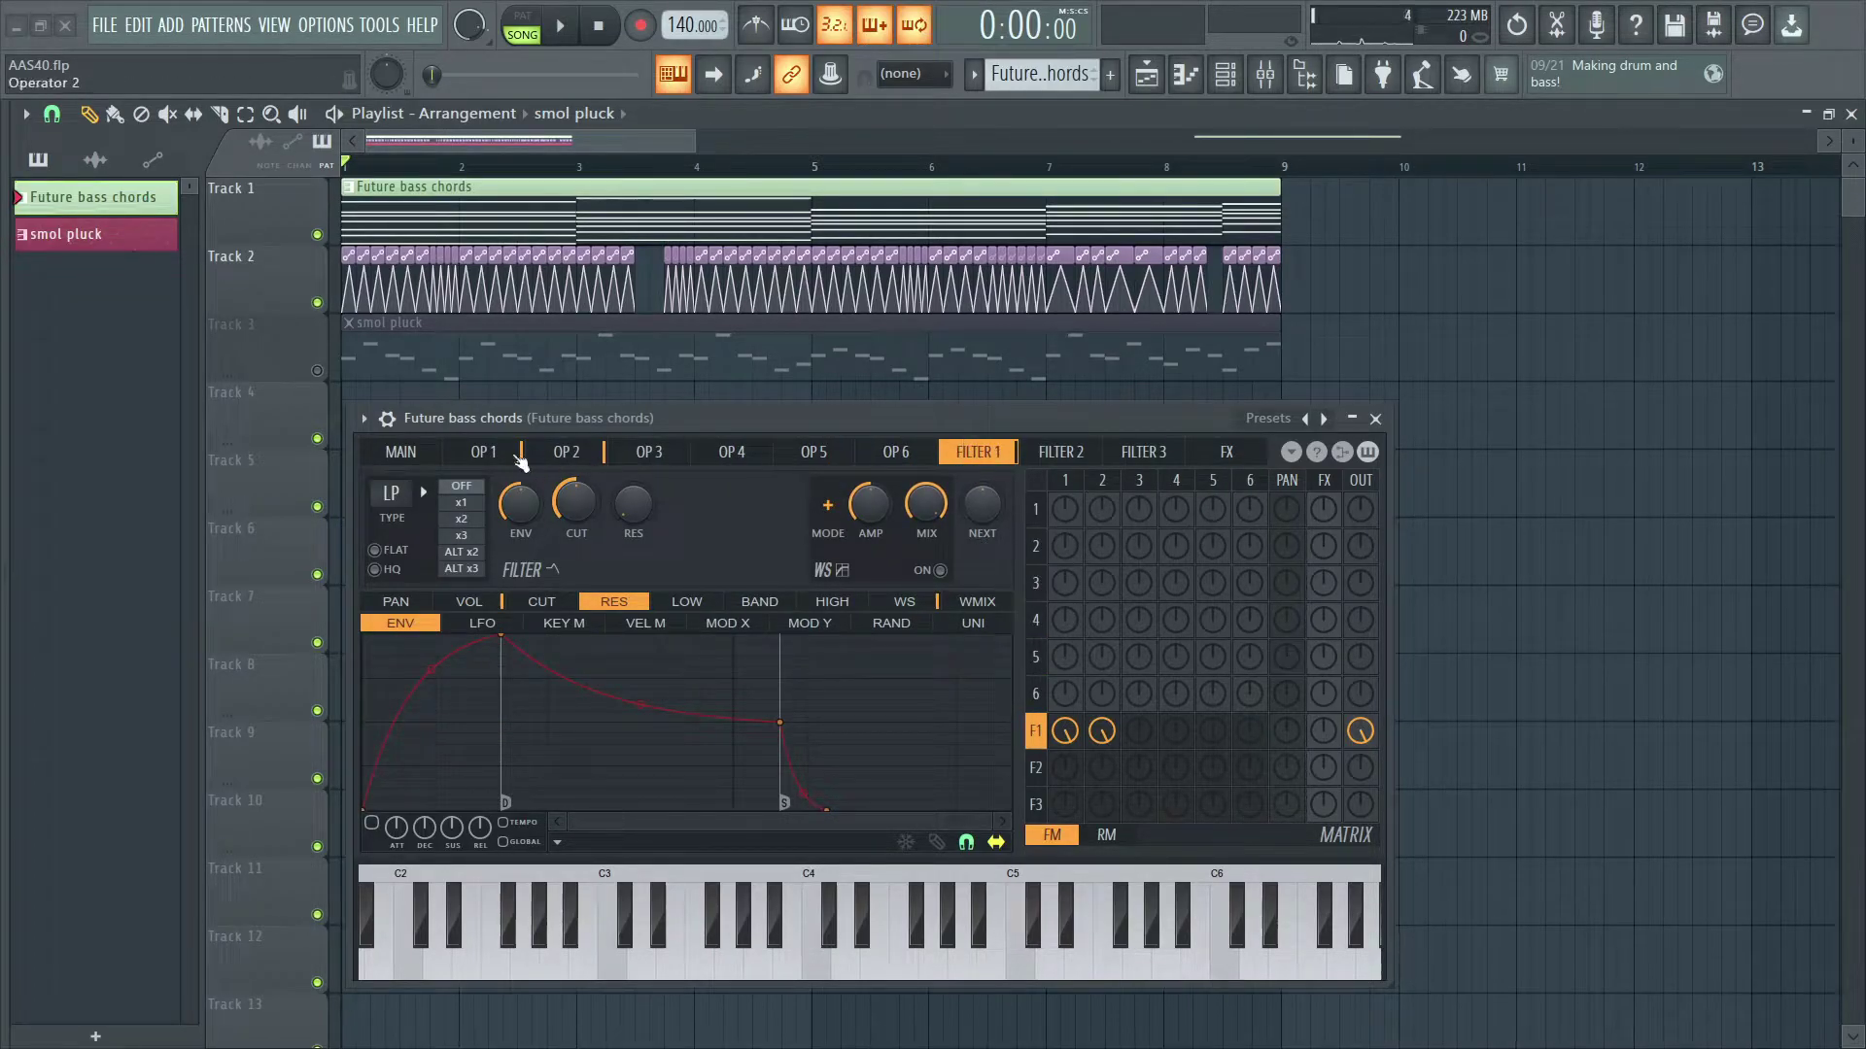
click(546, 453)
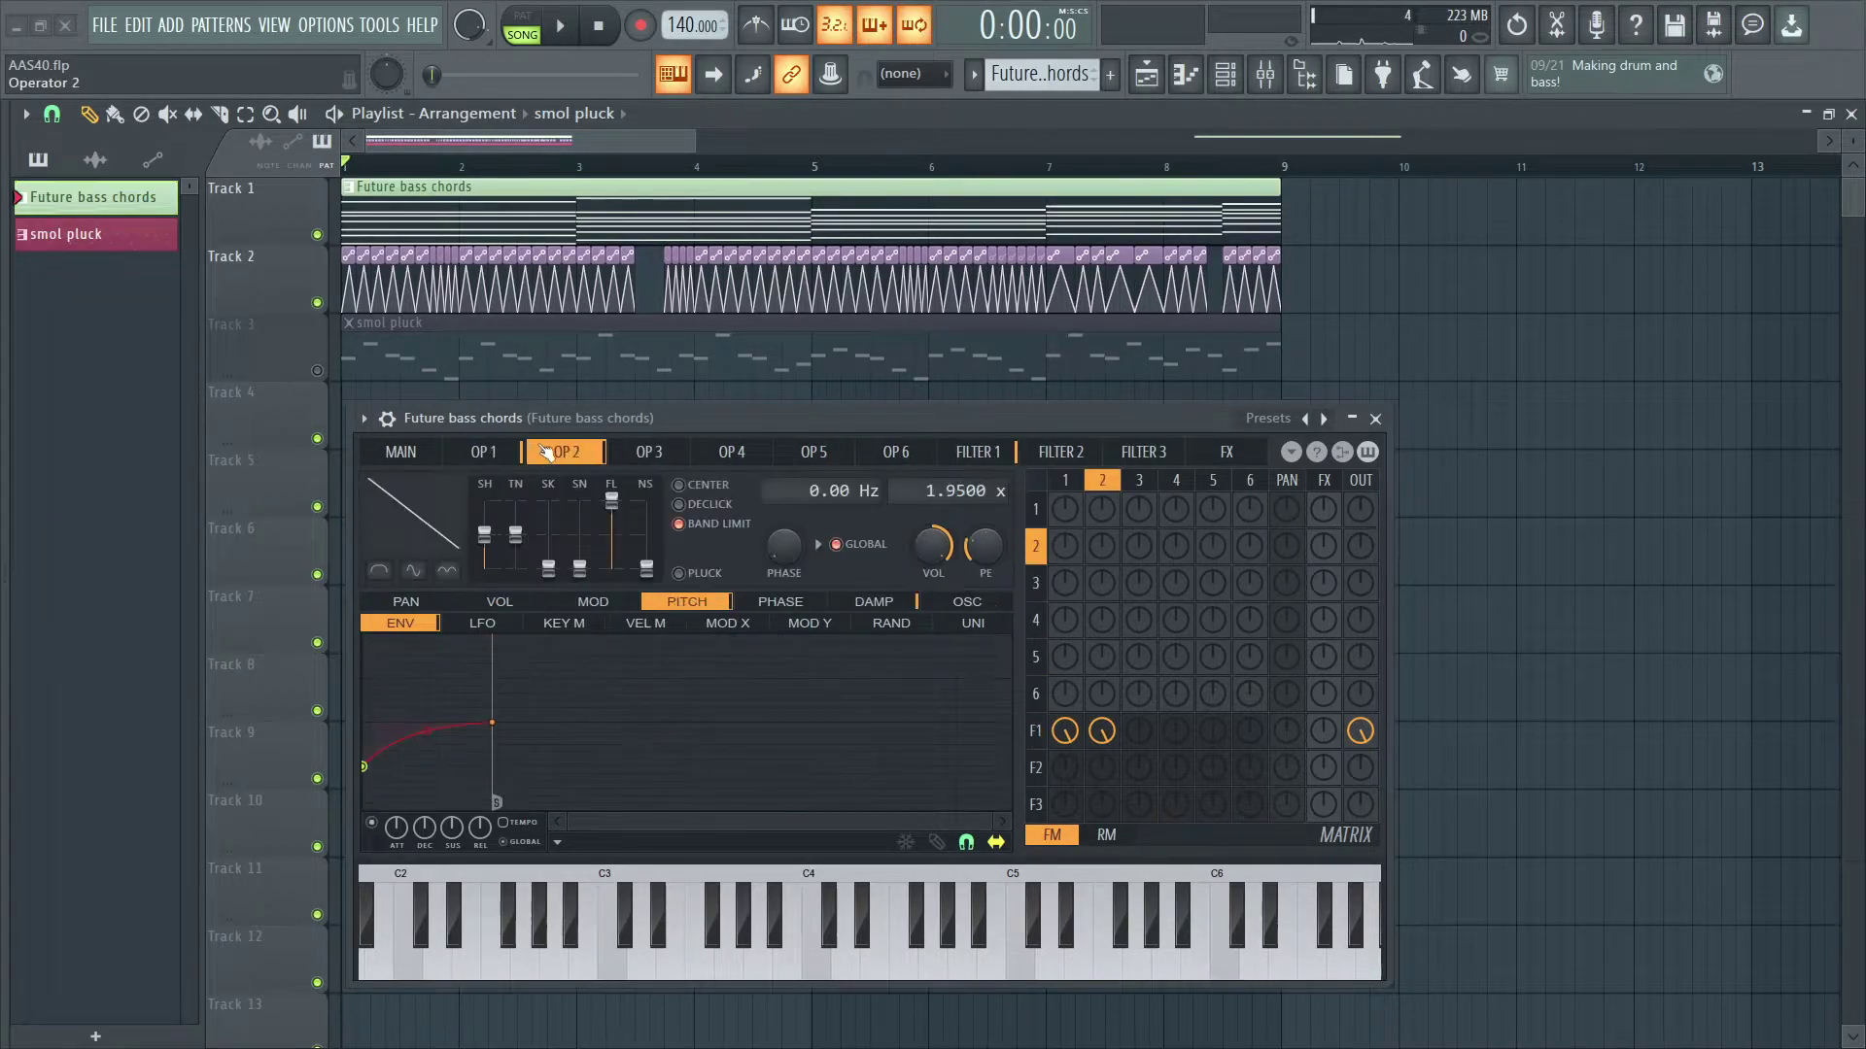
click(803, 625)
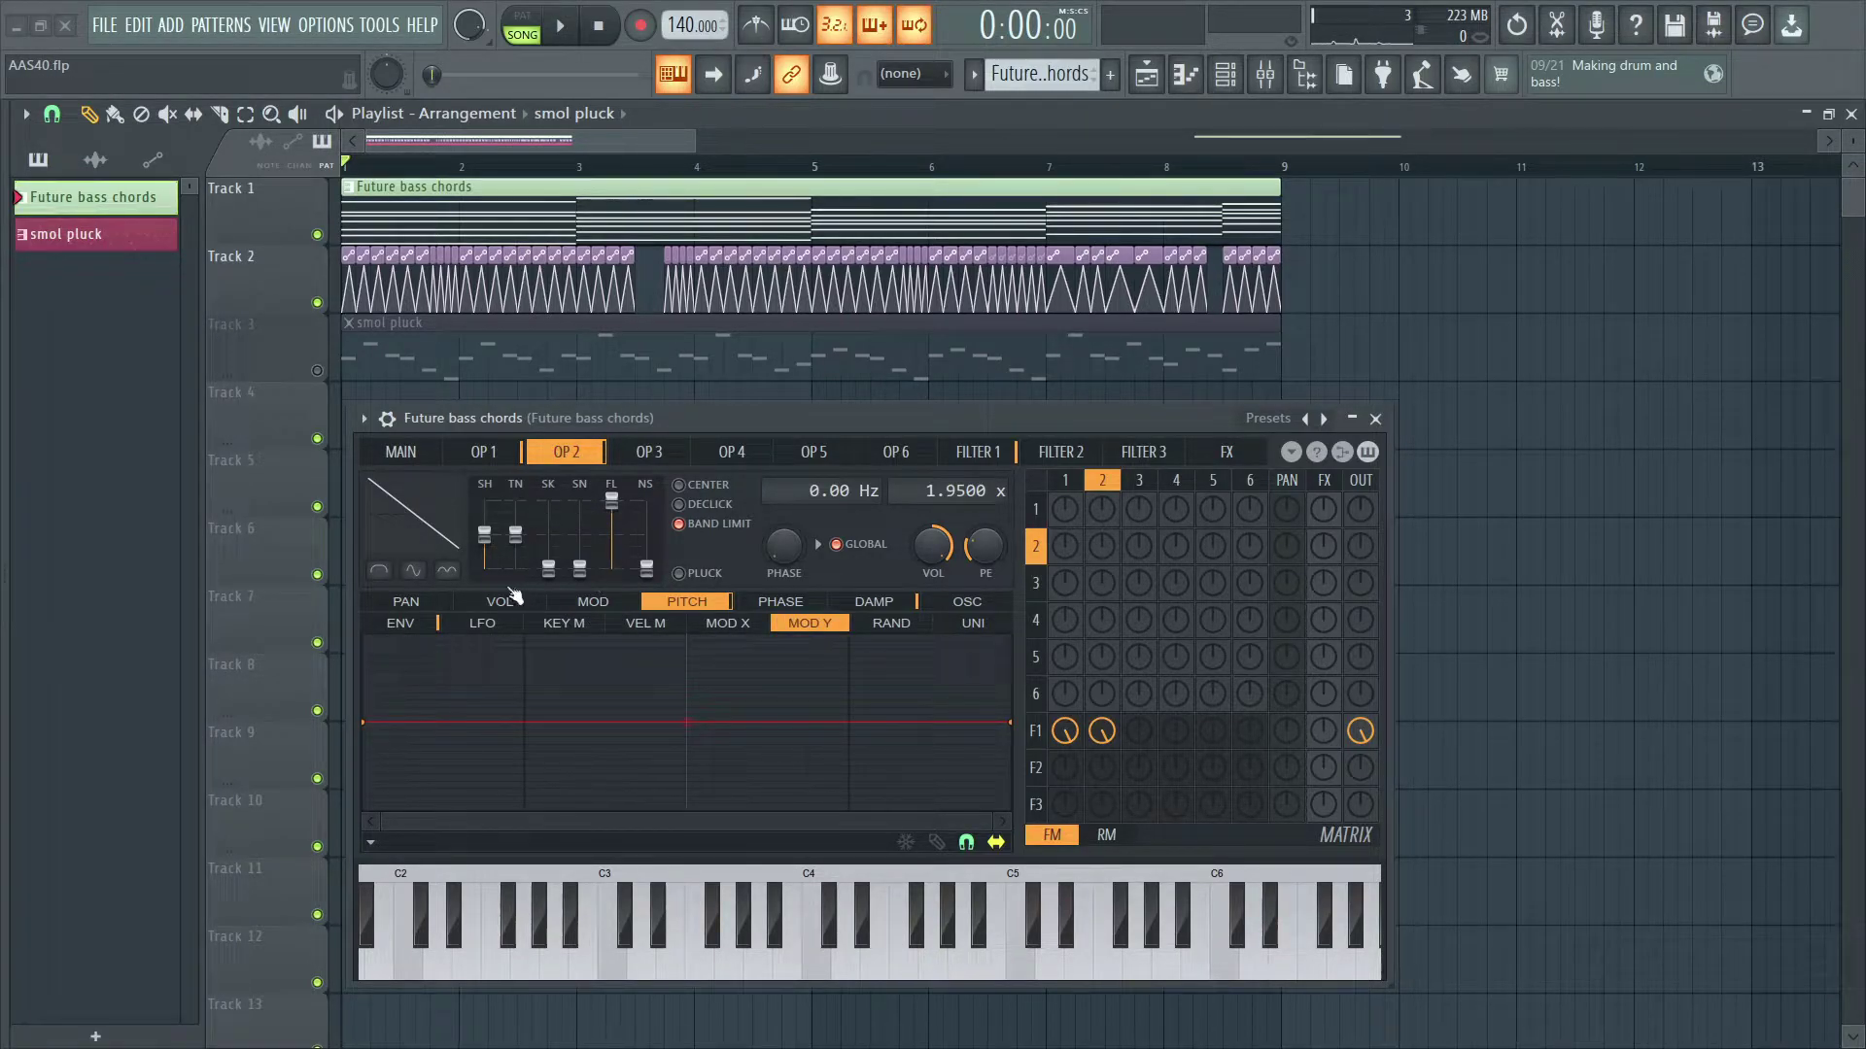
click(485, 456)
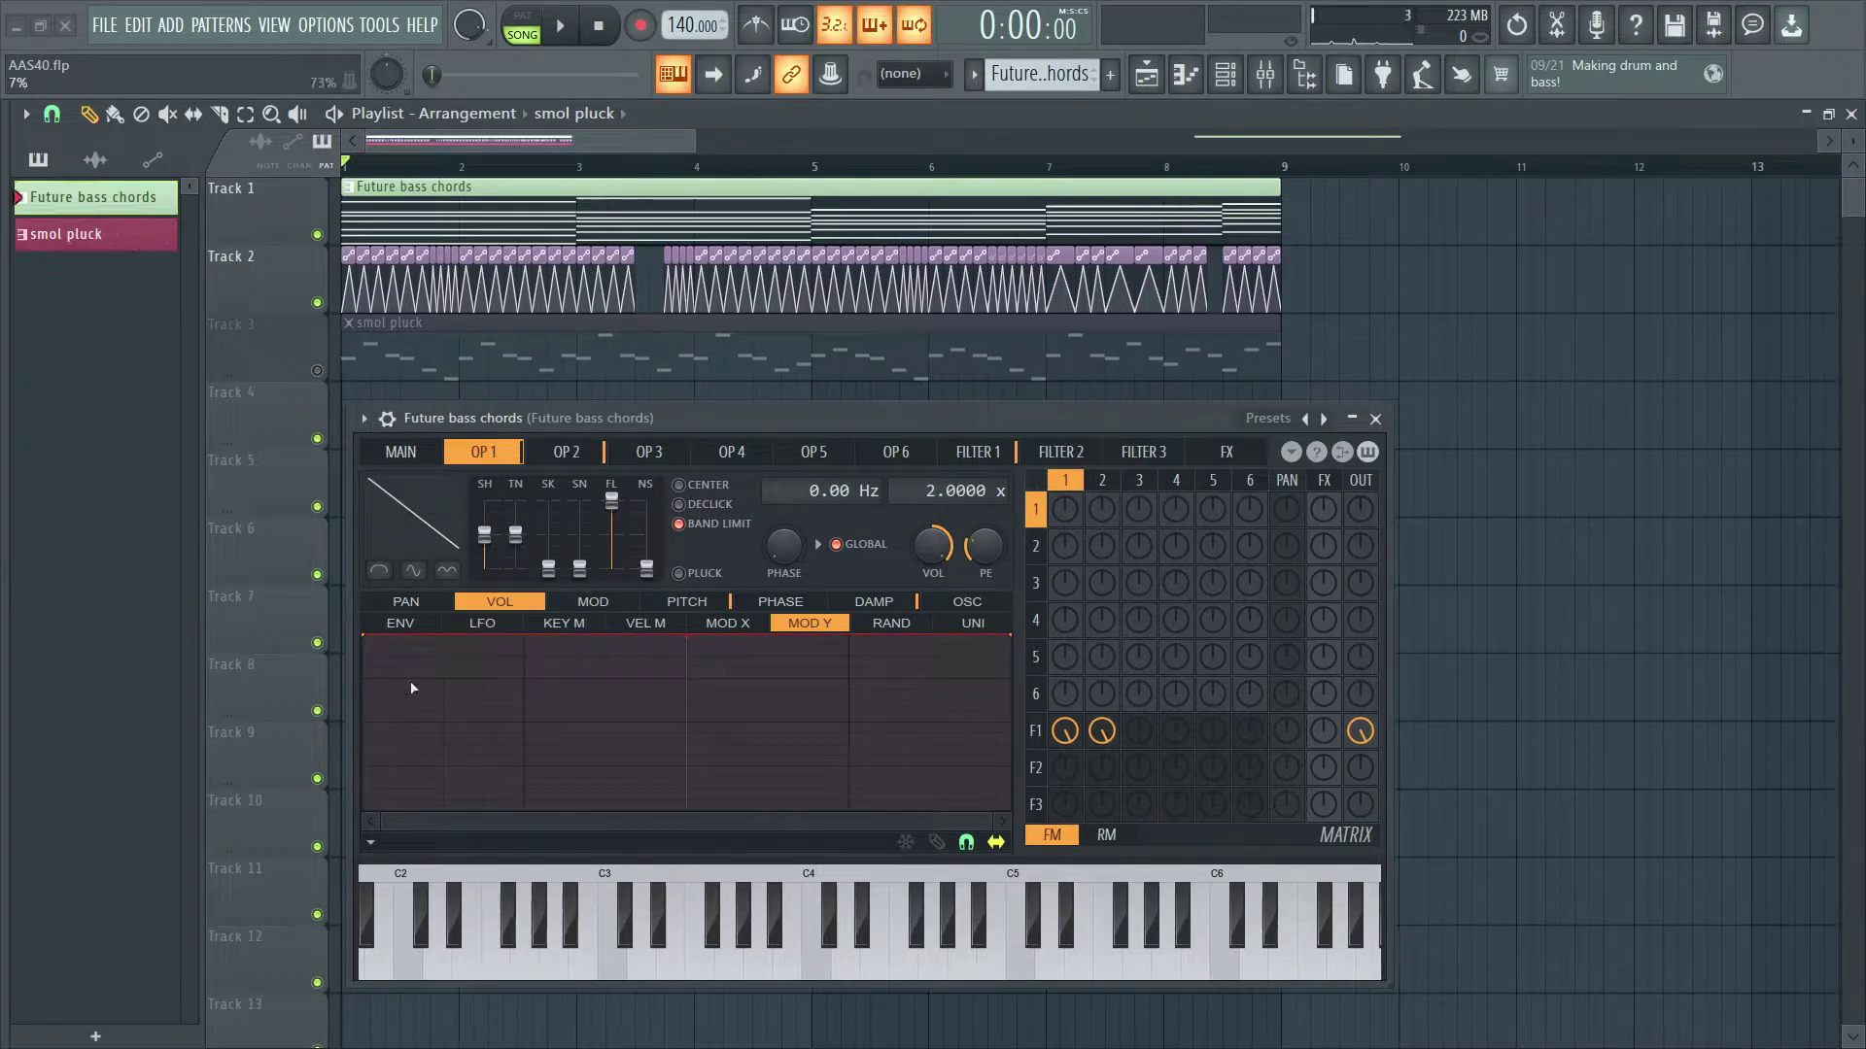
click(738, 624)
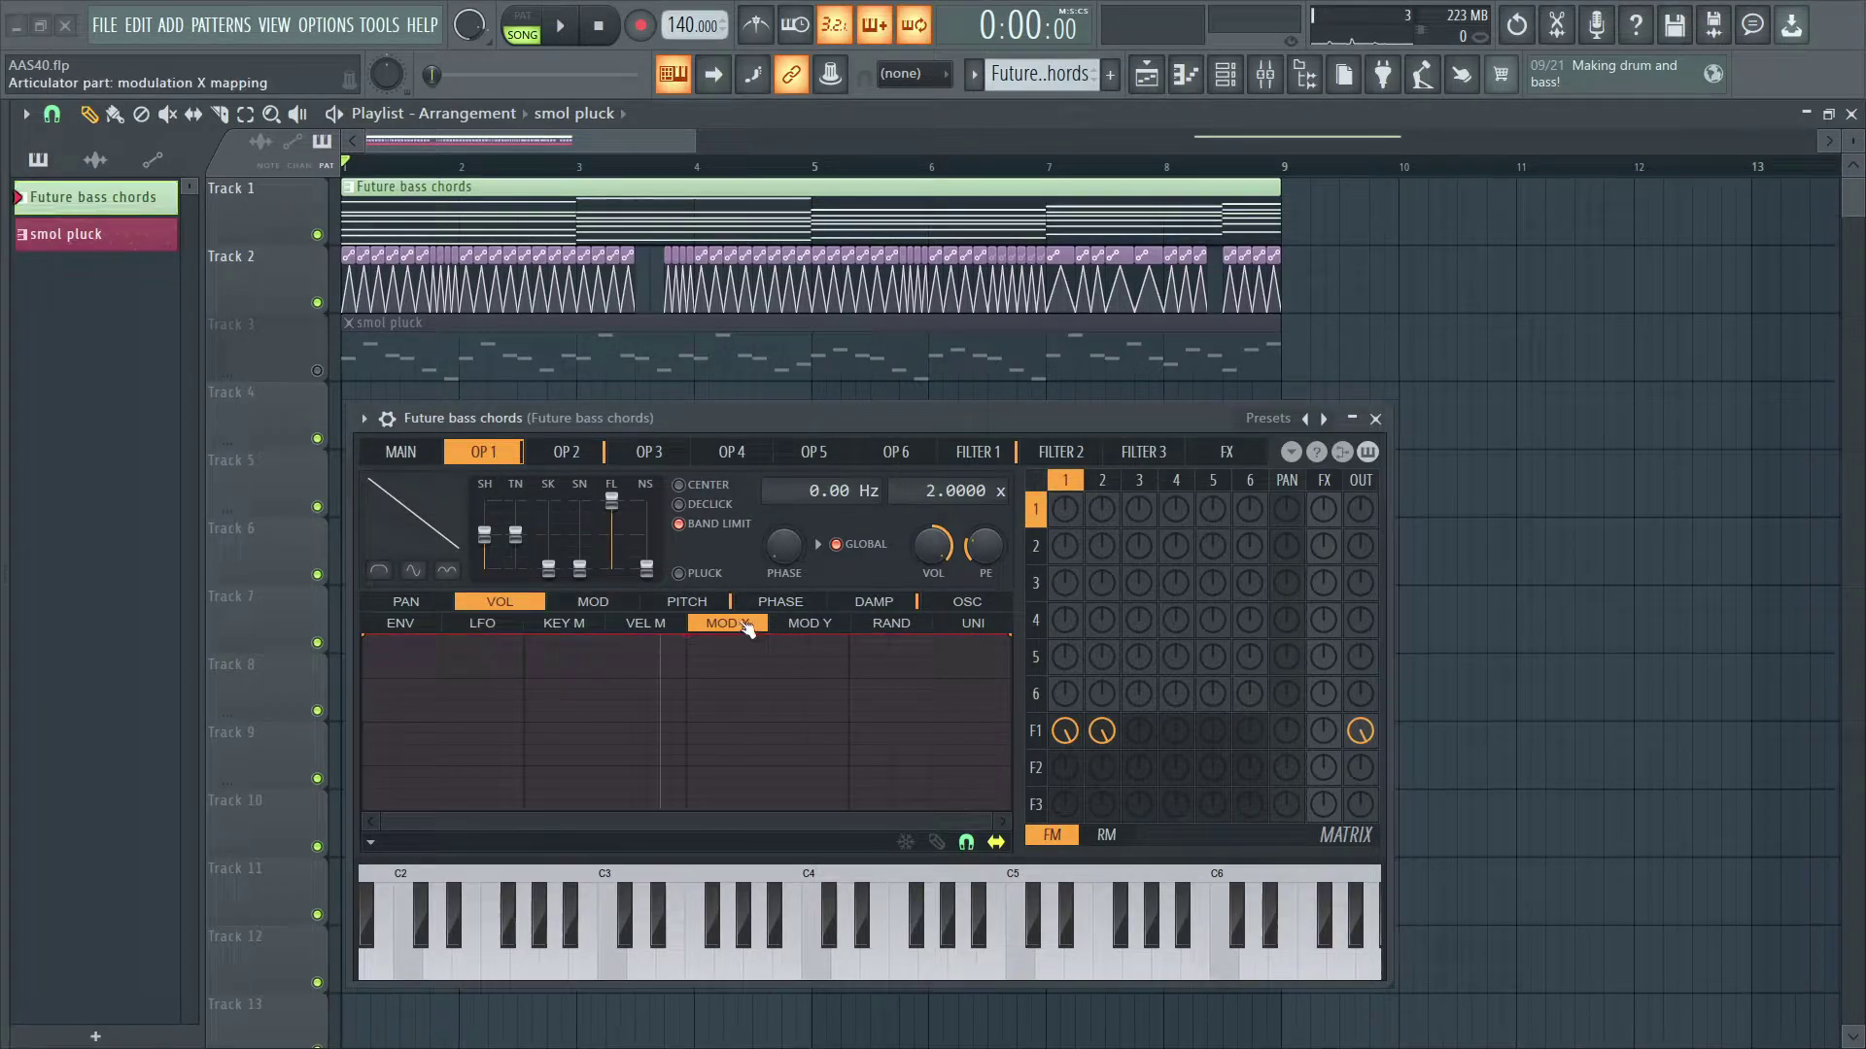
click(559, 456)
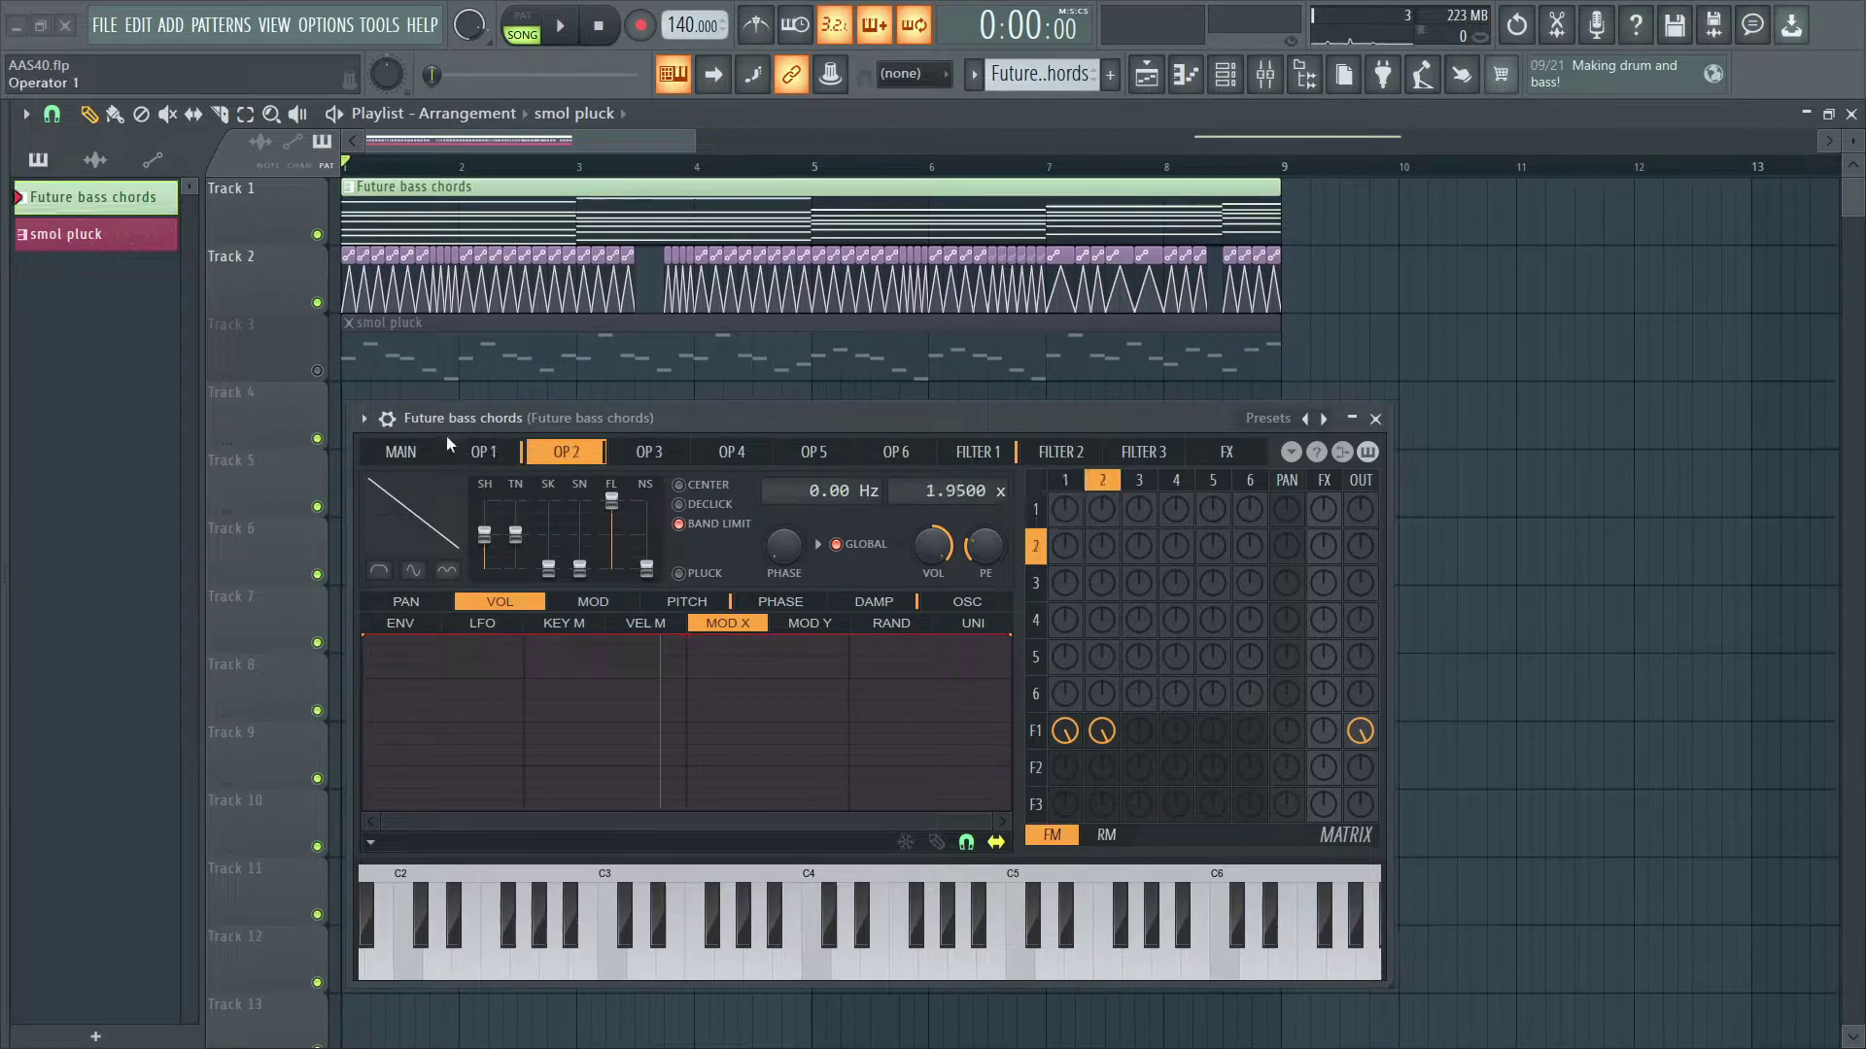
click(1001, 456)
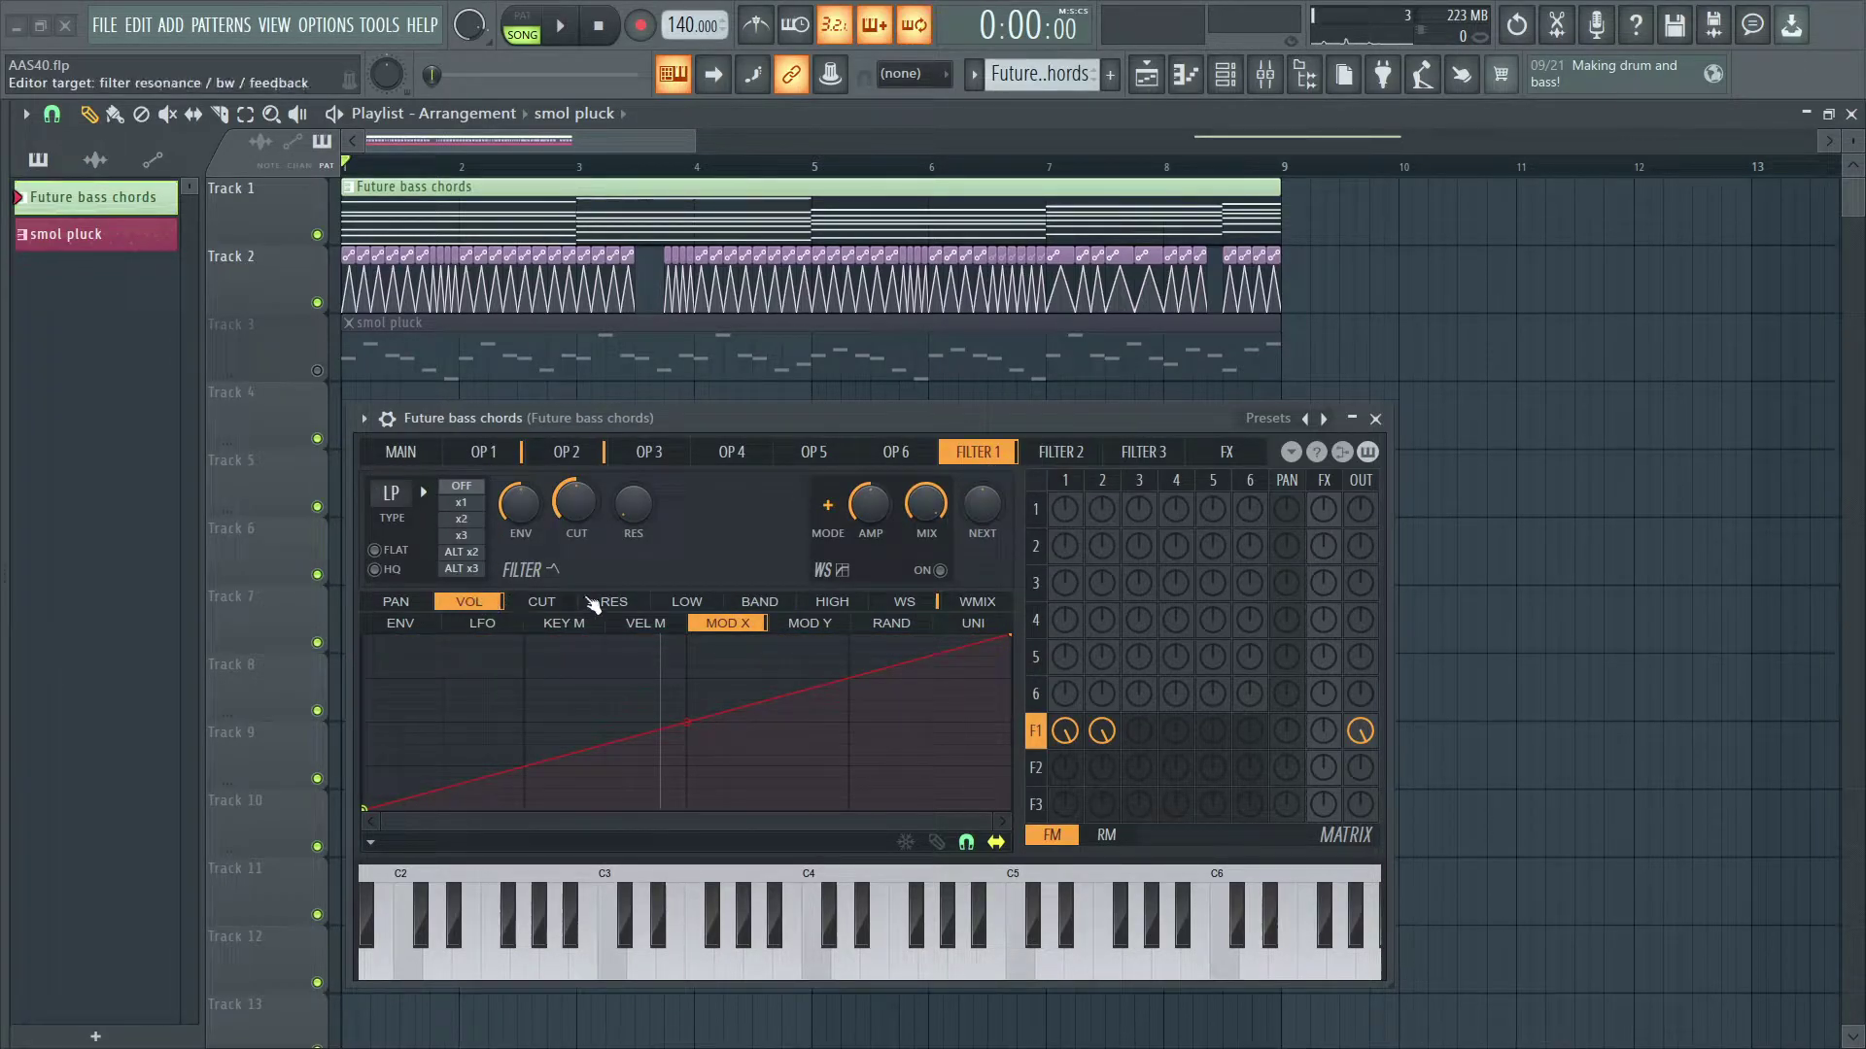
Raise modulation X close to its maximum and return to the Filter 1 settings
click(400, 452)
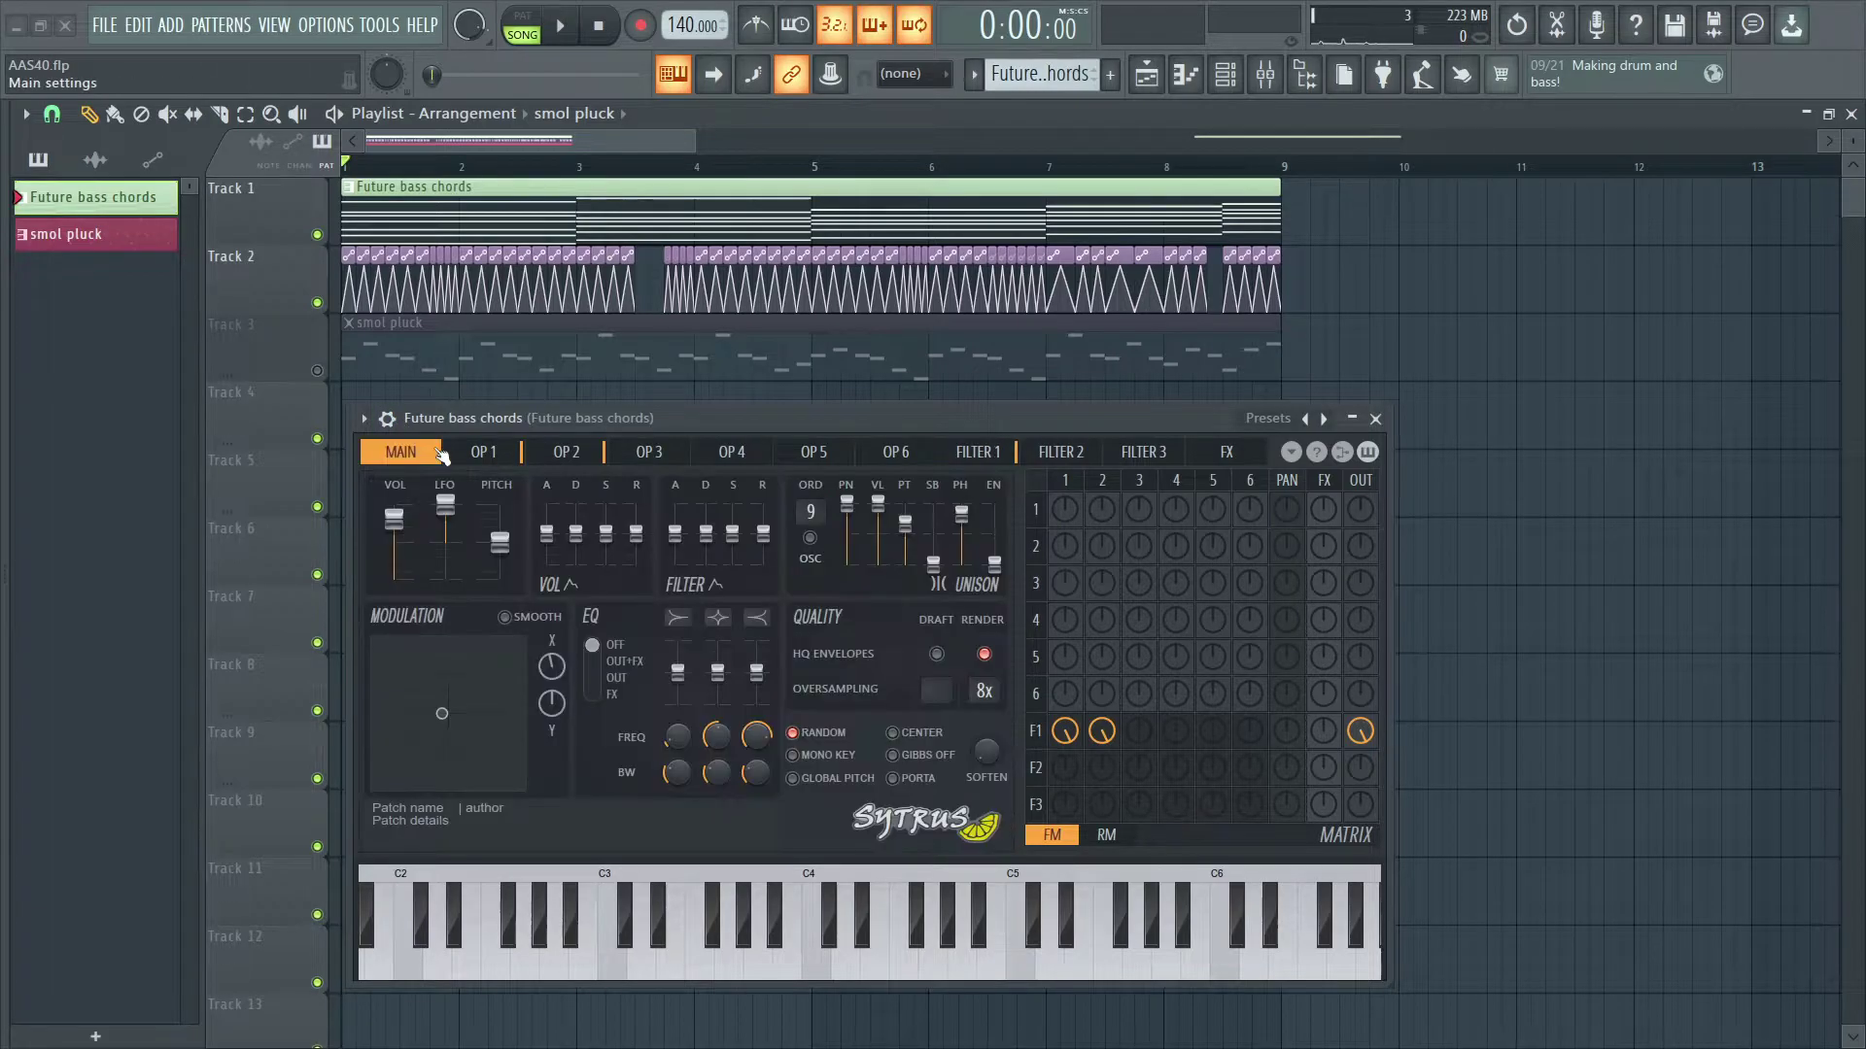
drag(551, 666, 551, 621)
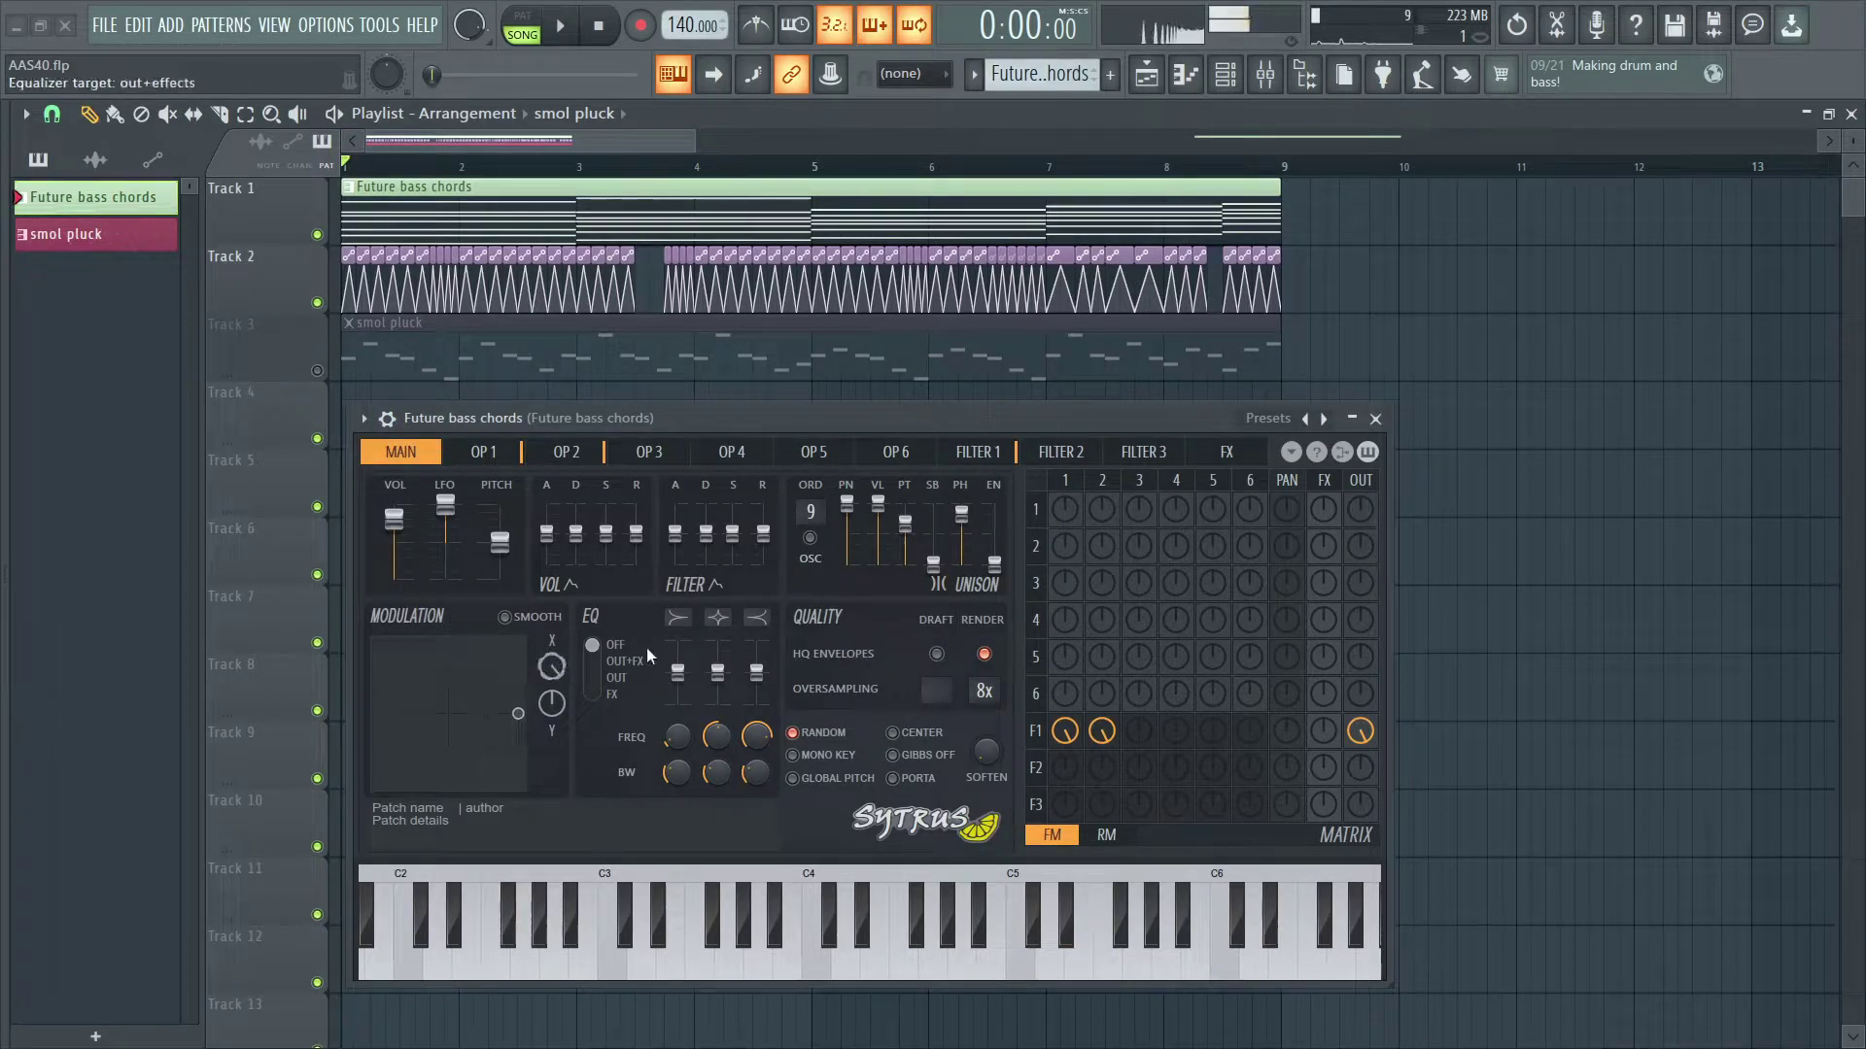
click(991, 463)
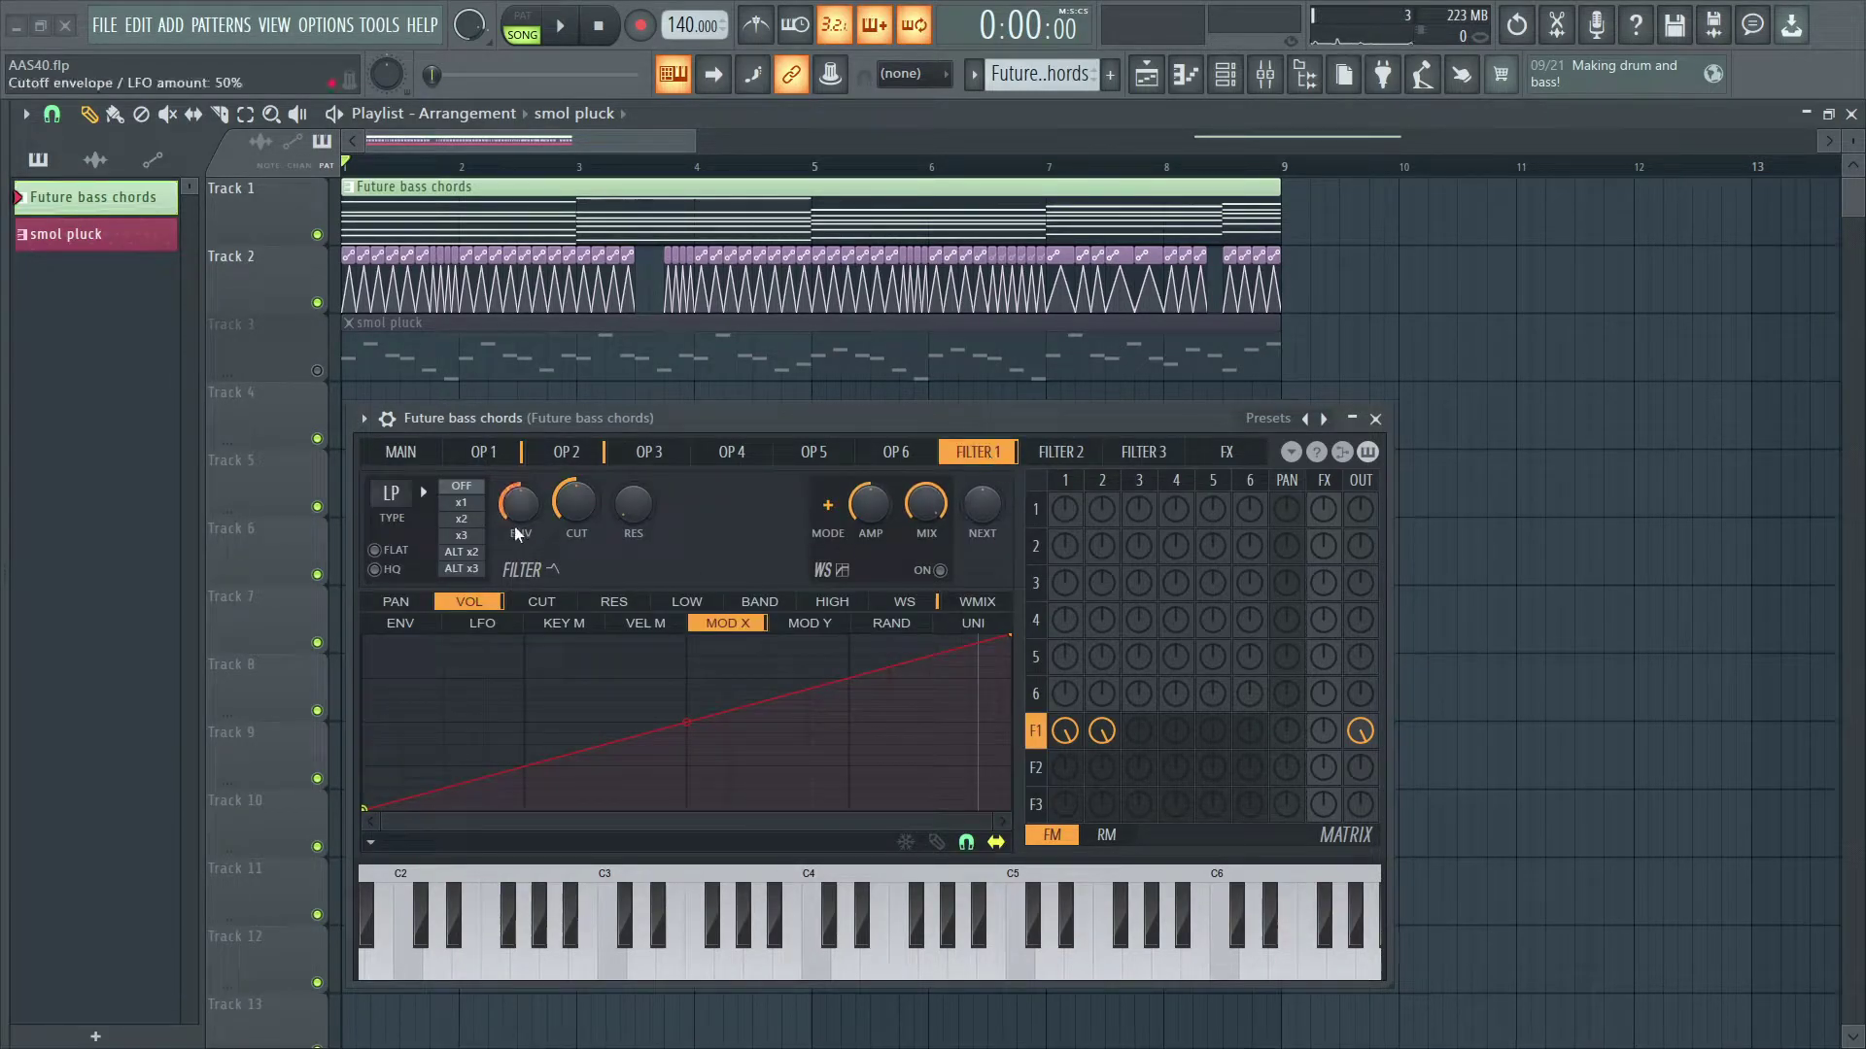
Set Filter 1 to x1 mode, keeping the Lime low pass filter type
click(464, 504)
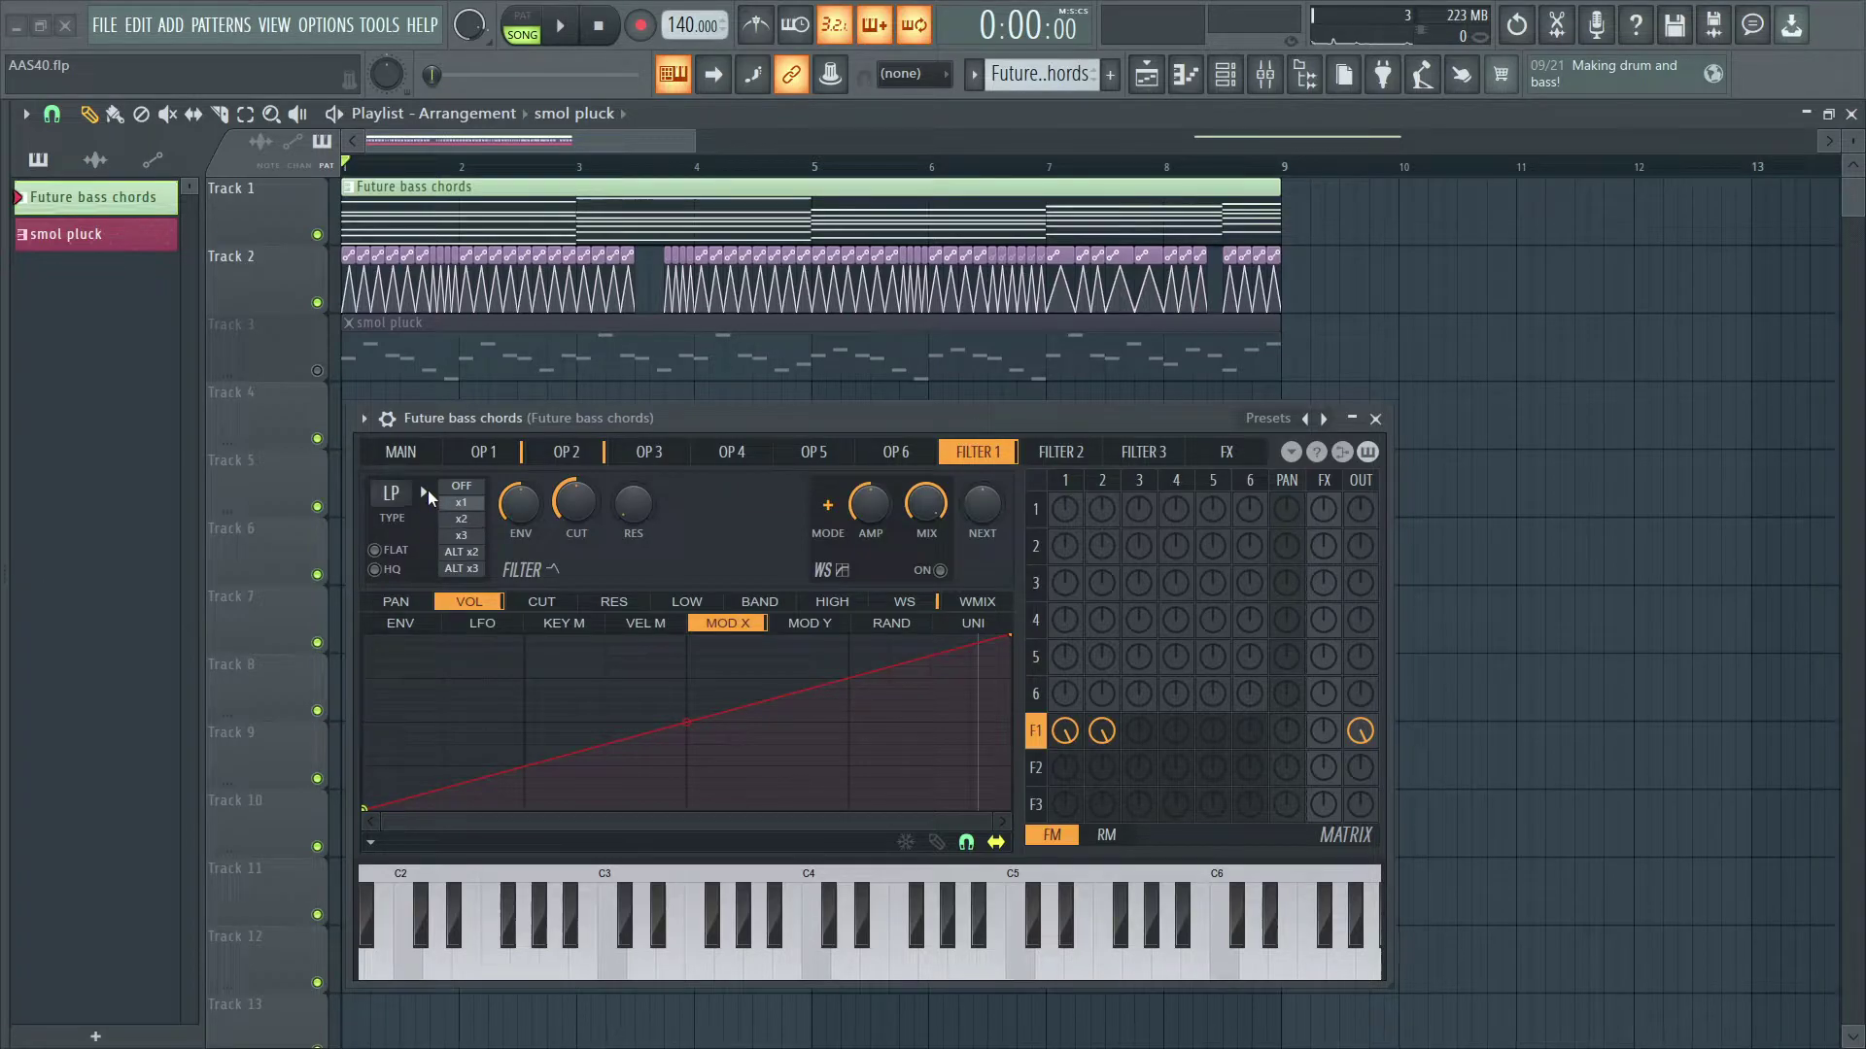
click(424, 491)
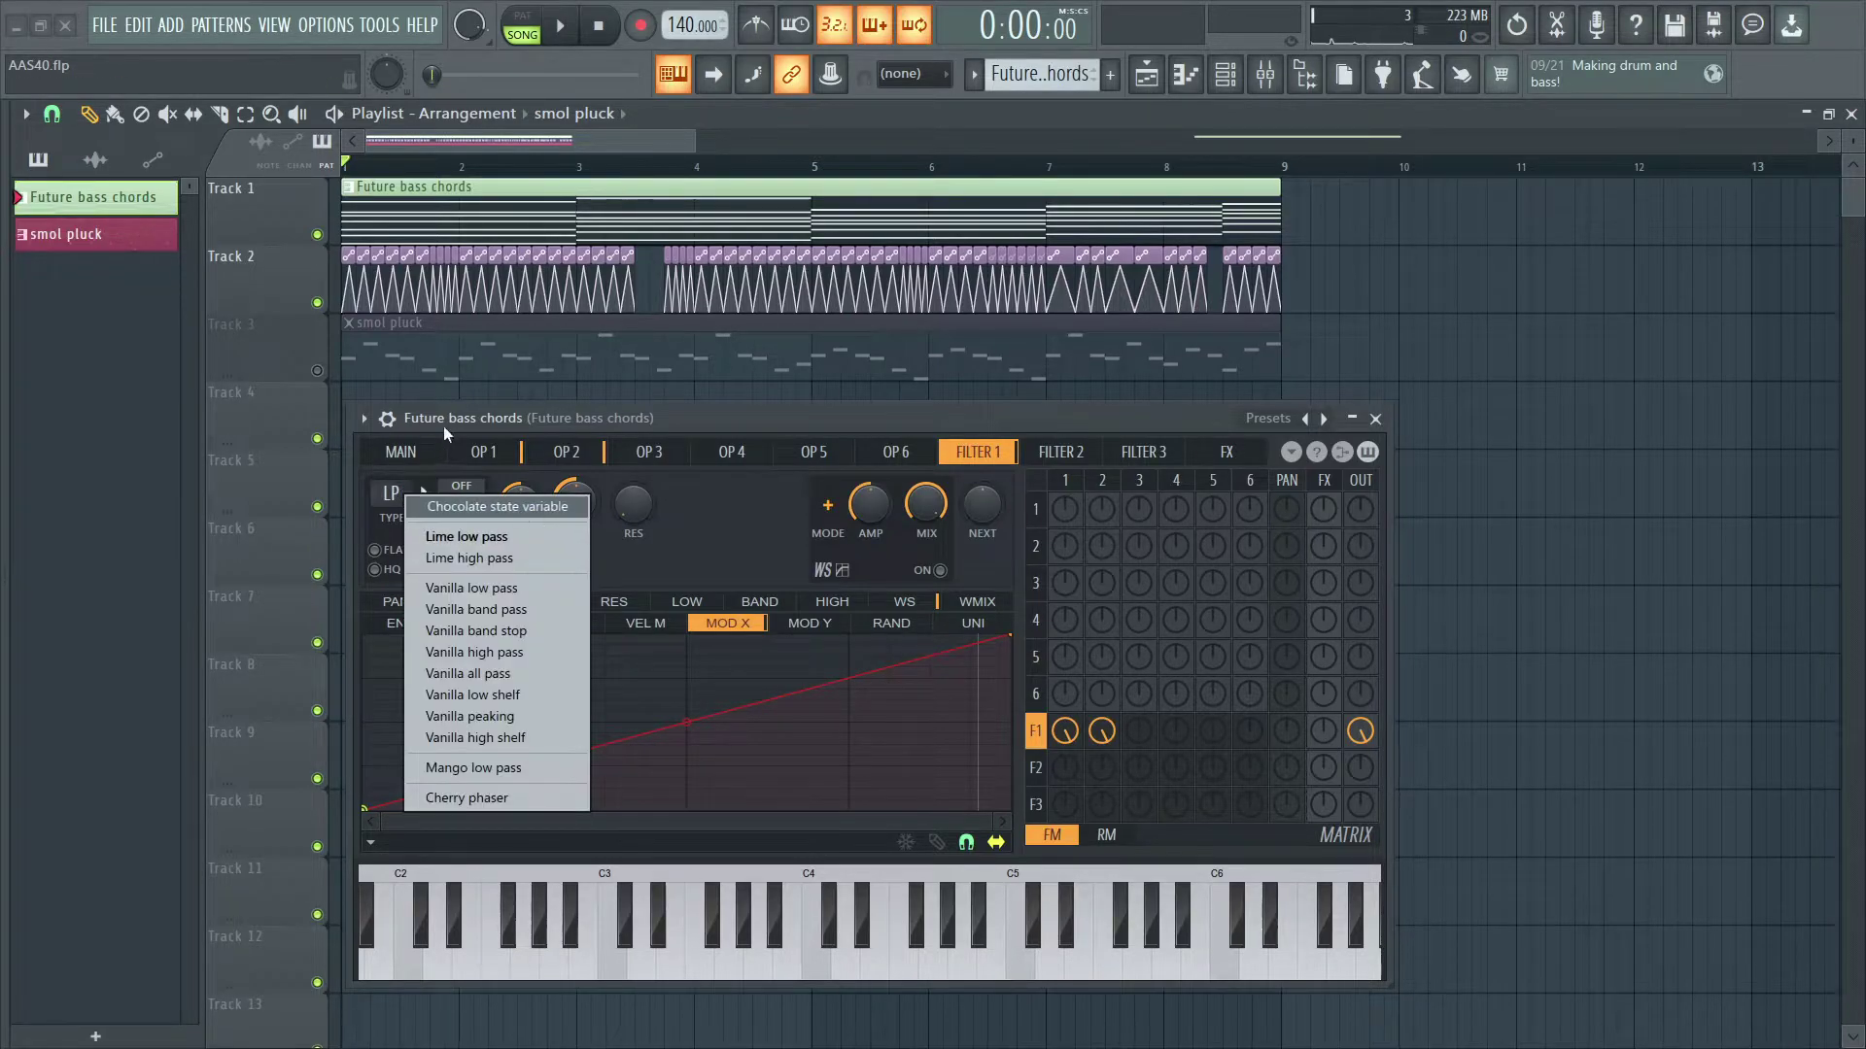
click(534, 613)
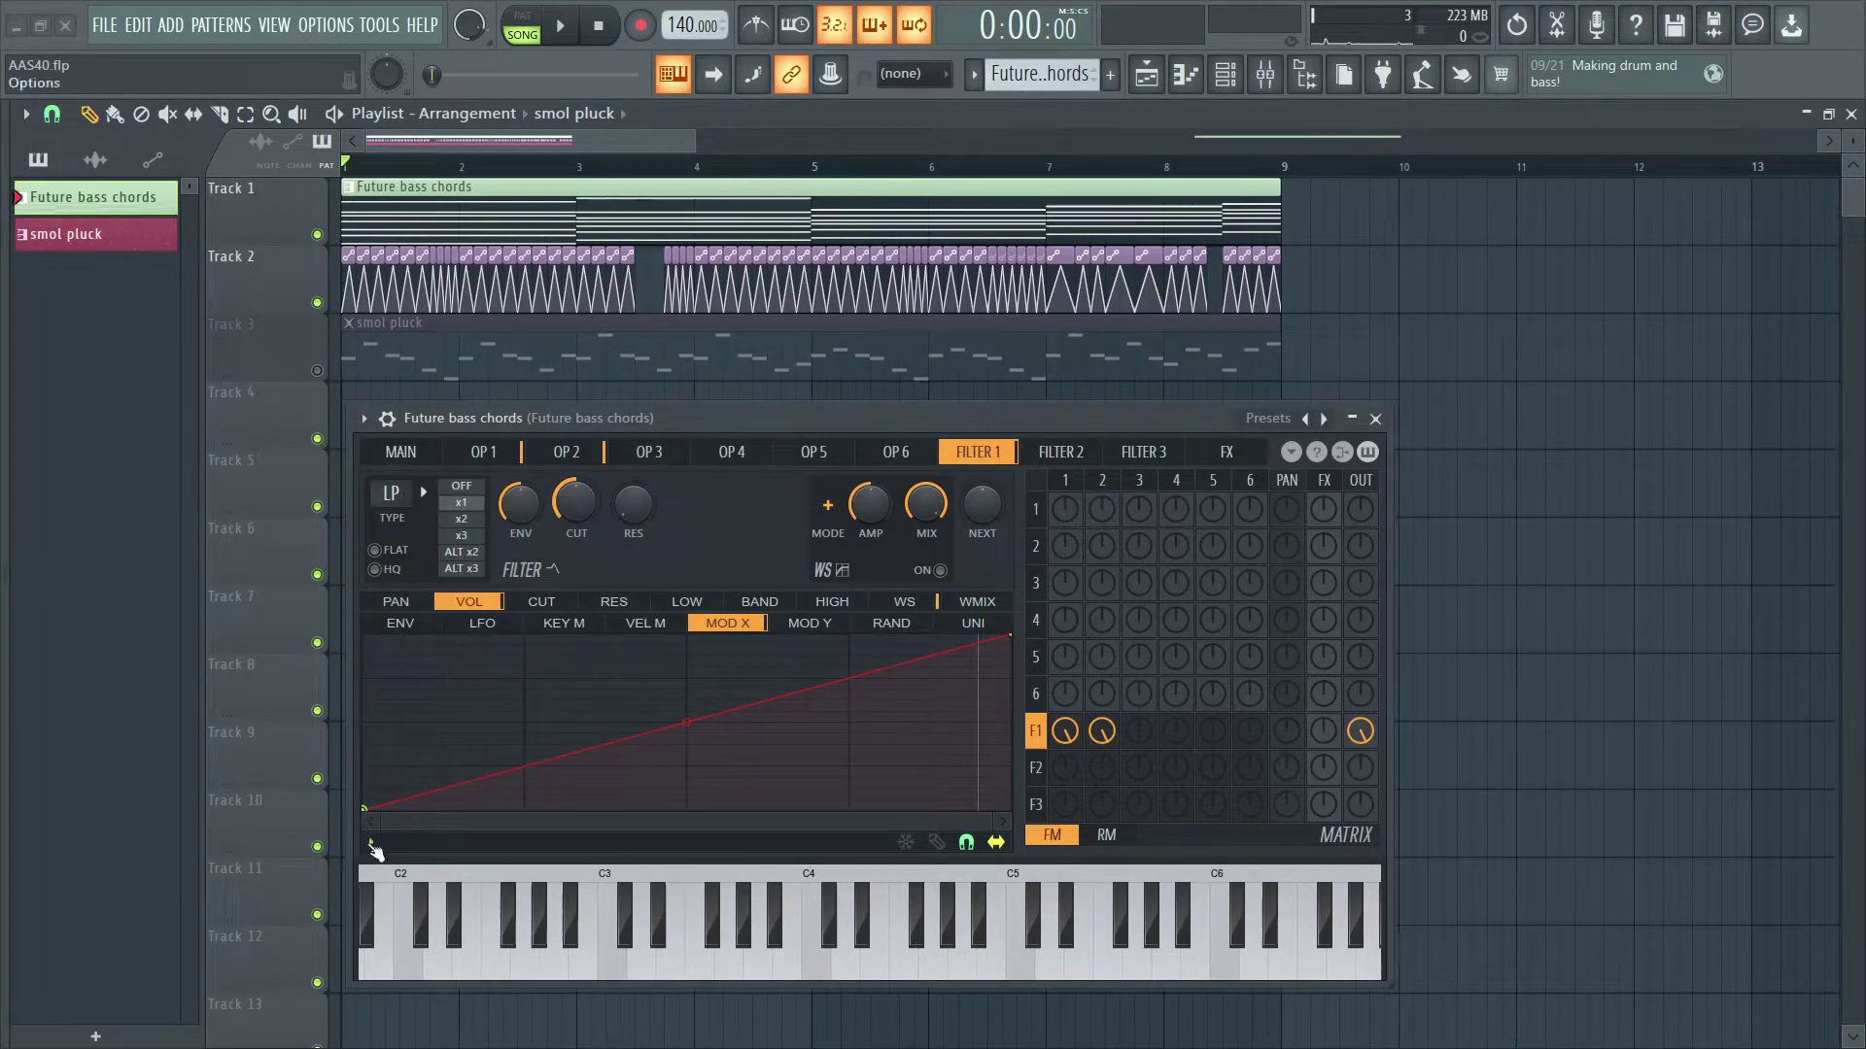
Flatten Filter 1's volume Mod X mapping and give its cutoff a rising linear Mod X mapping
drag(364, 807, 365, 637)
click(539, 603)
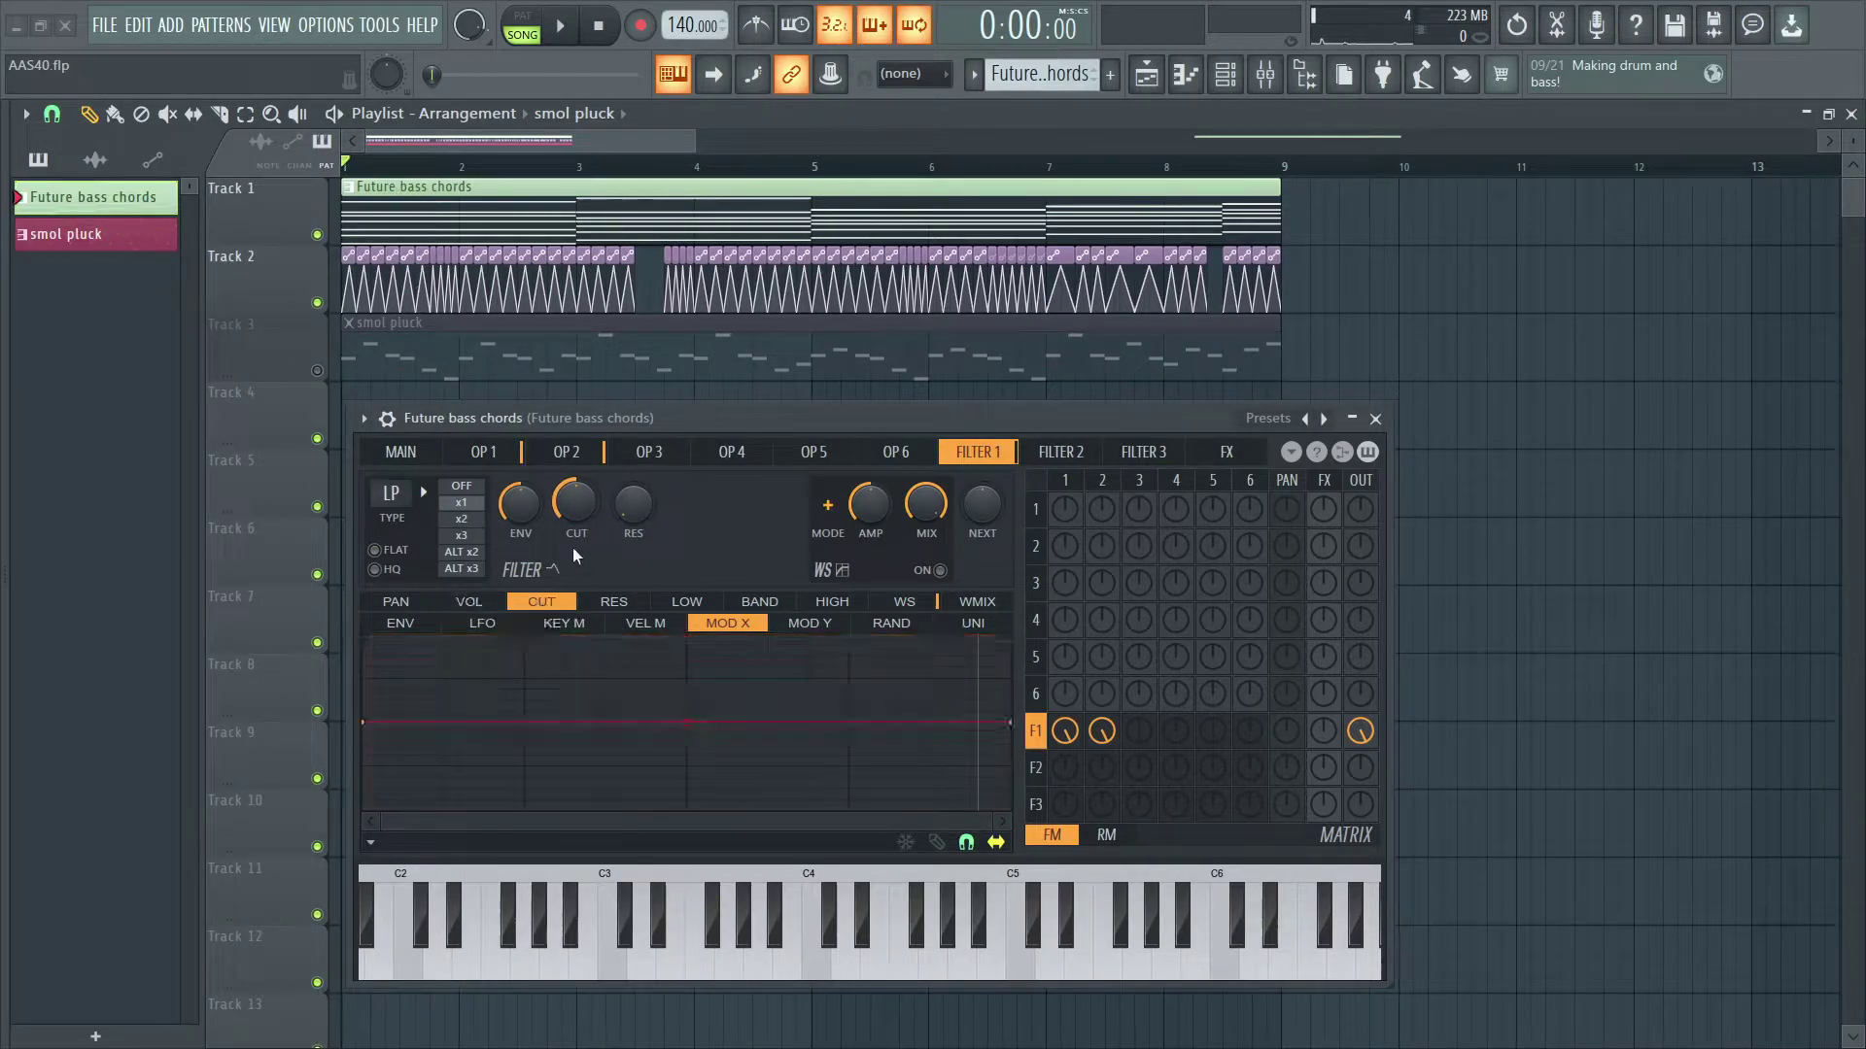
click(370, 842)
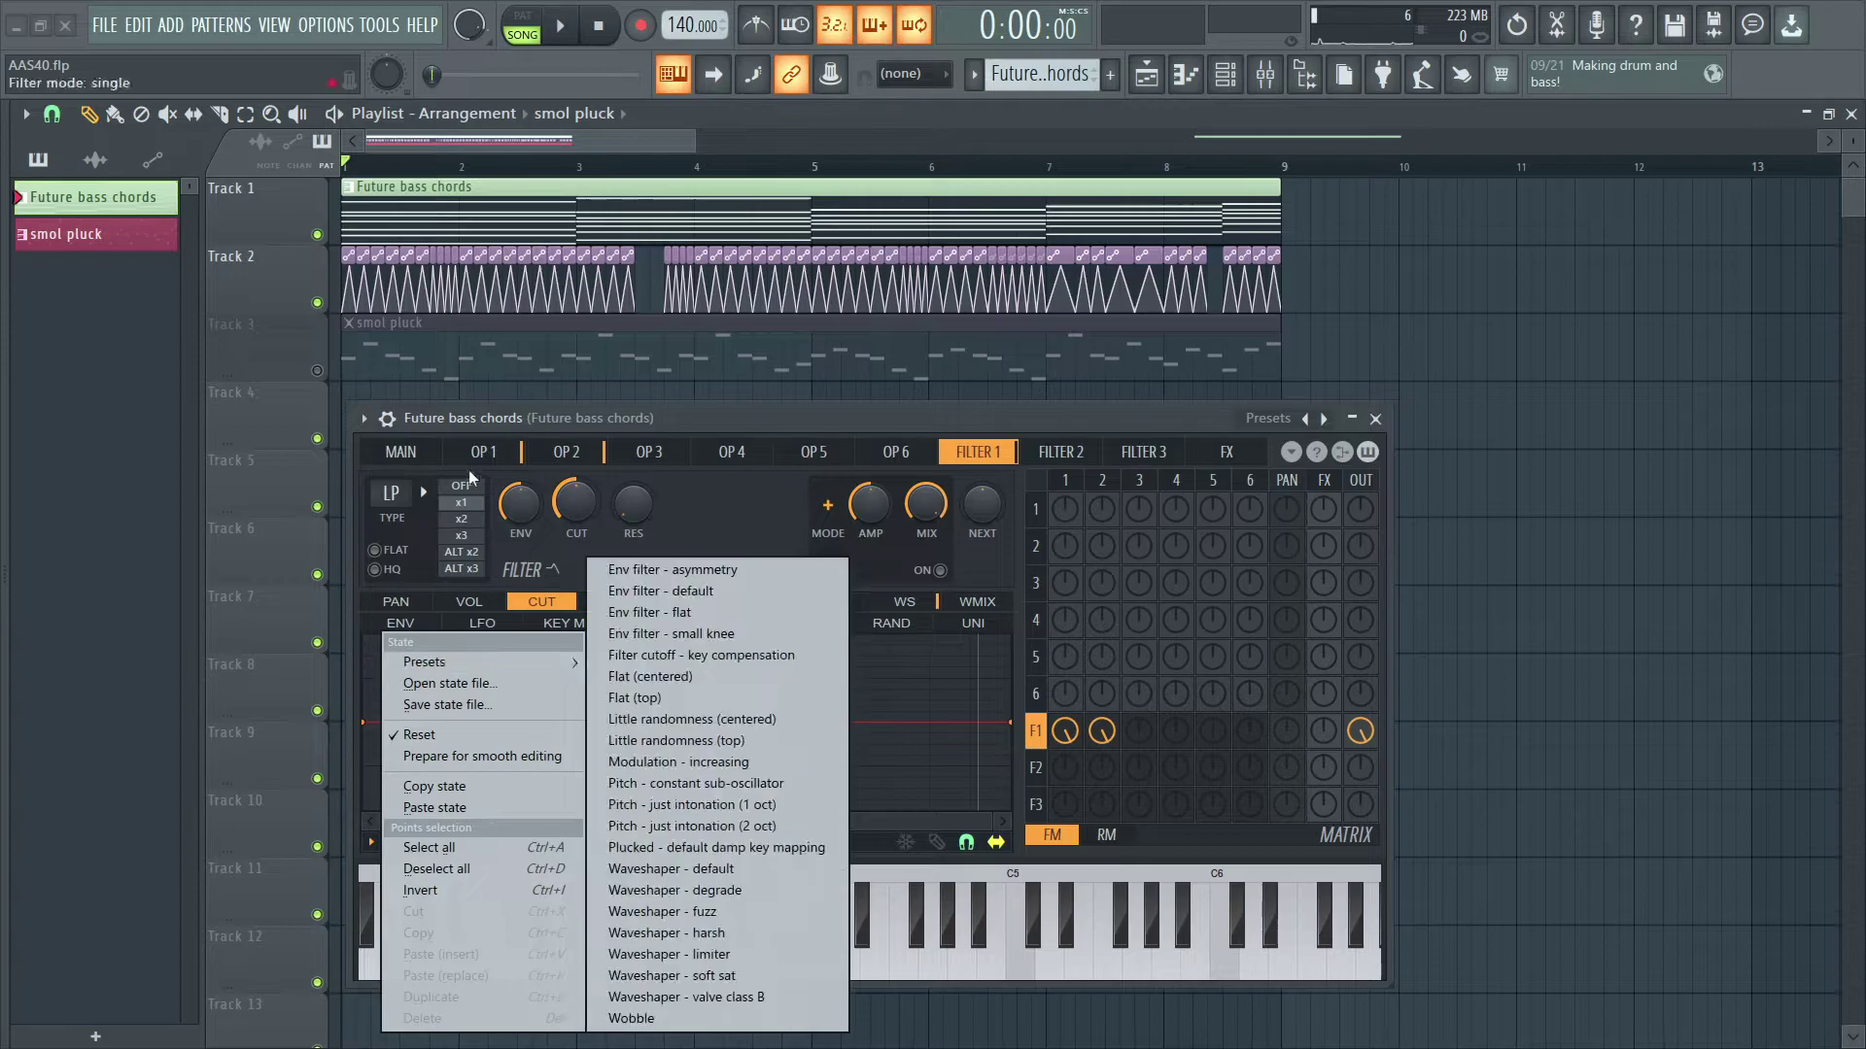
click(418, 734)
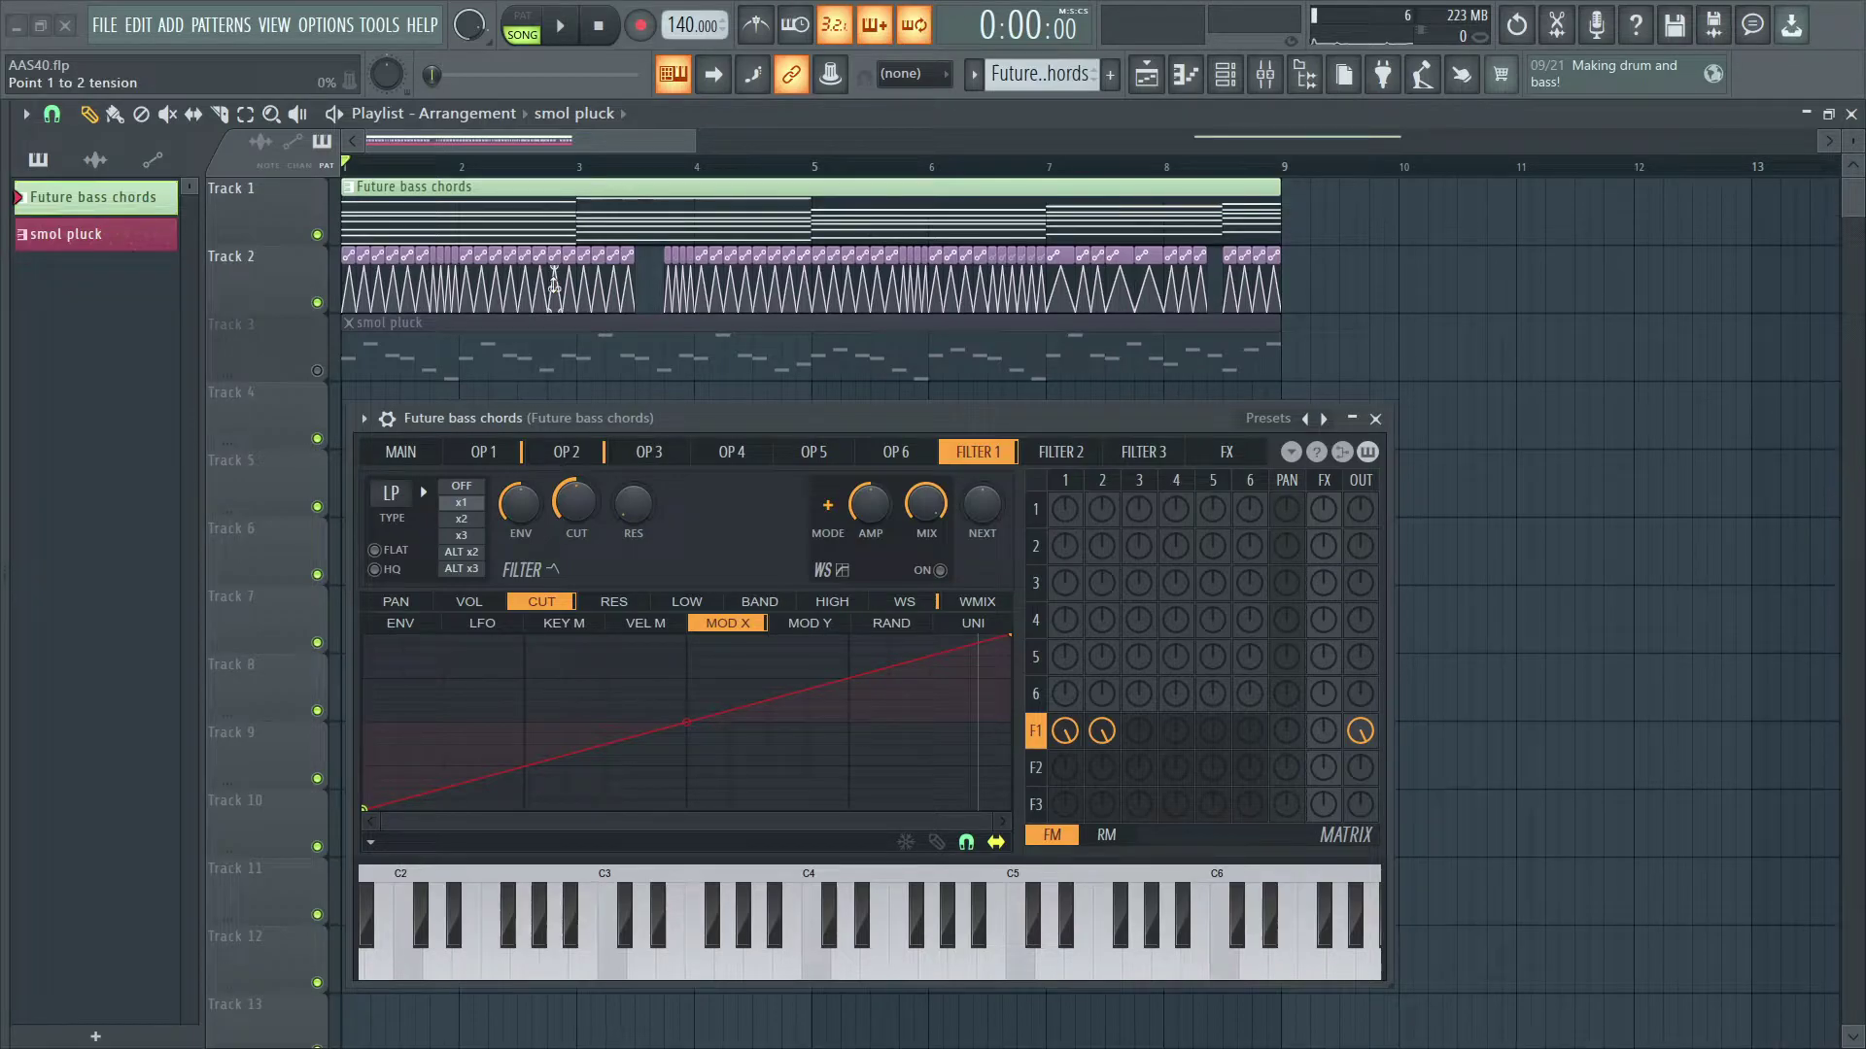
Audition the chords with Filter 1's cutoff frequency at 25% and raise it to 83% during playback
key(space)
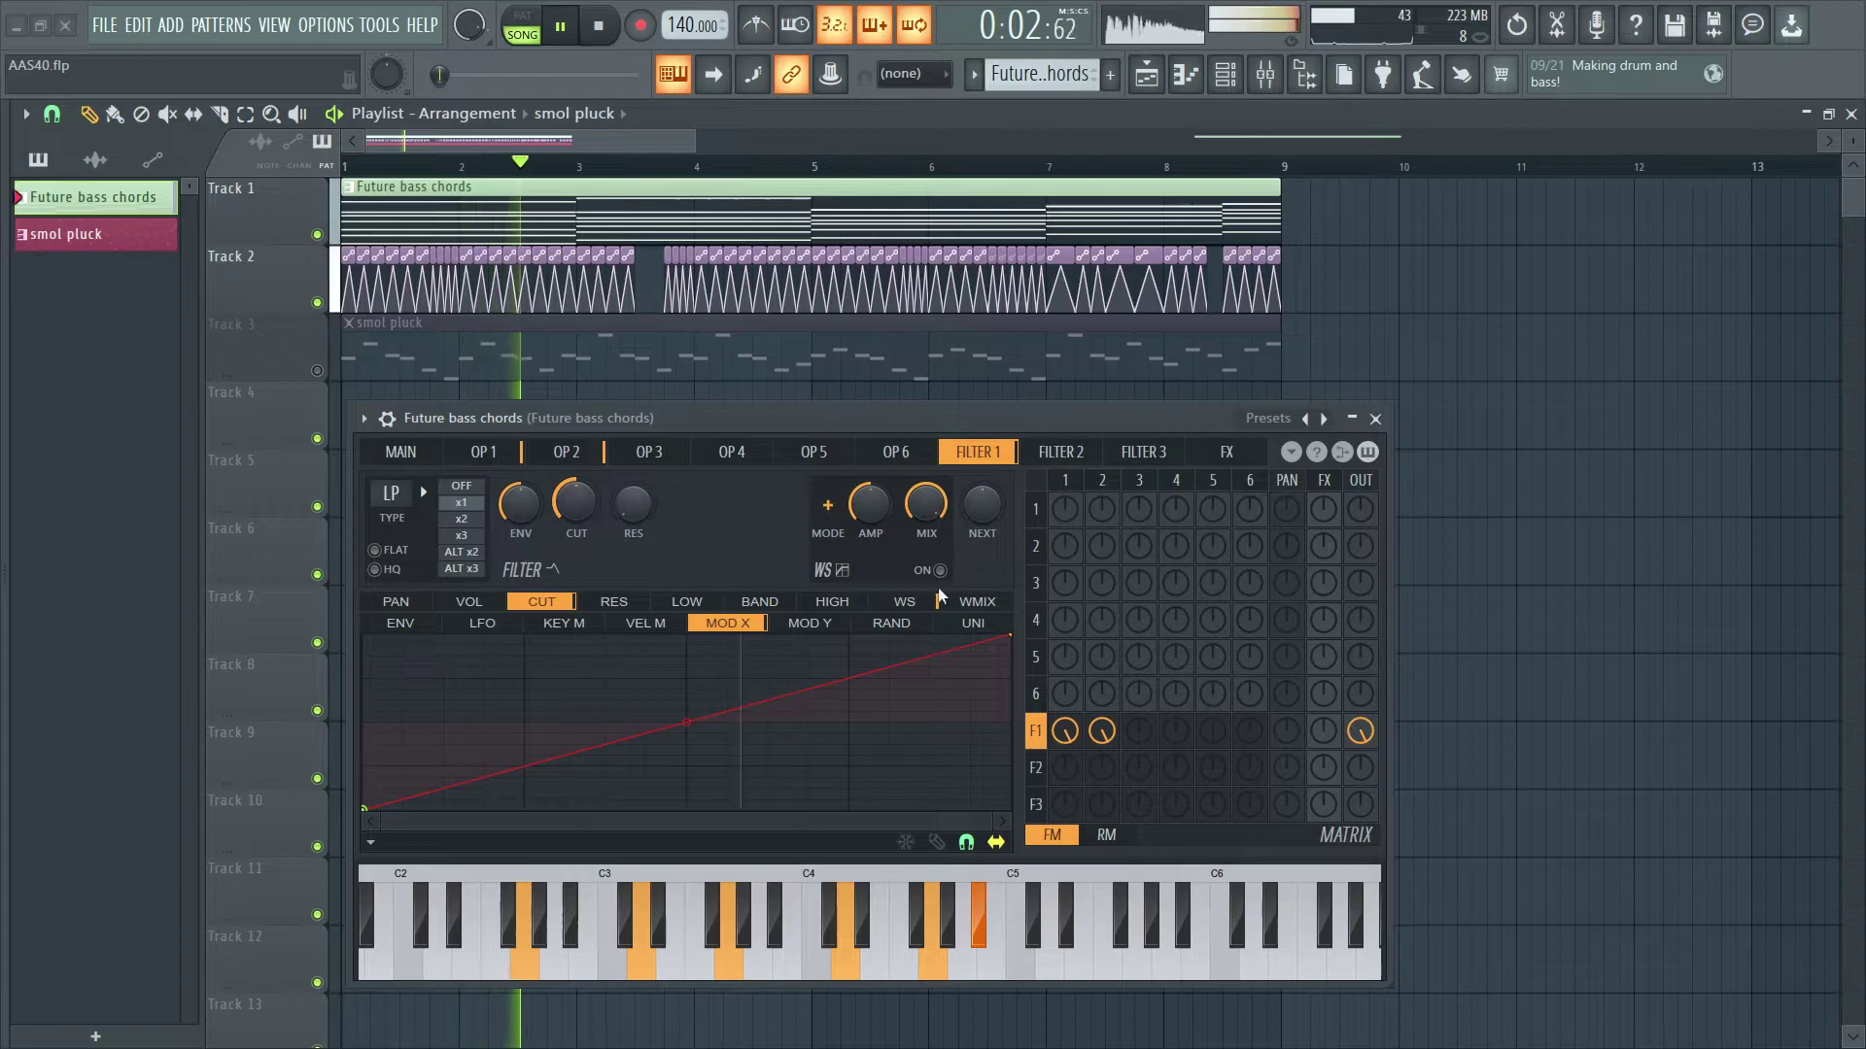
key(space)
drag(573, 496, 574, 515)
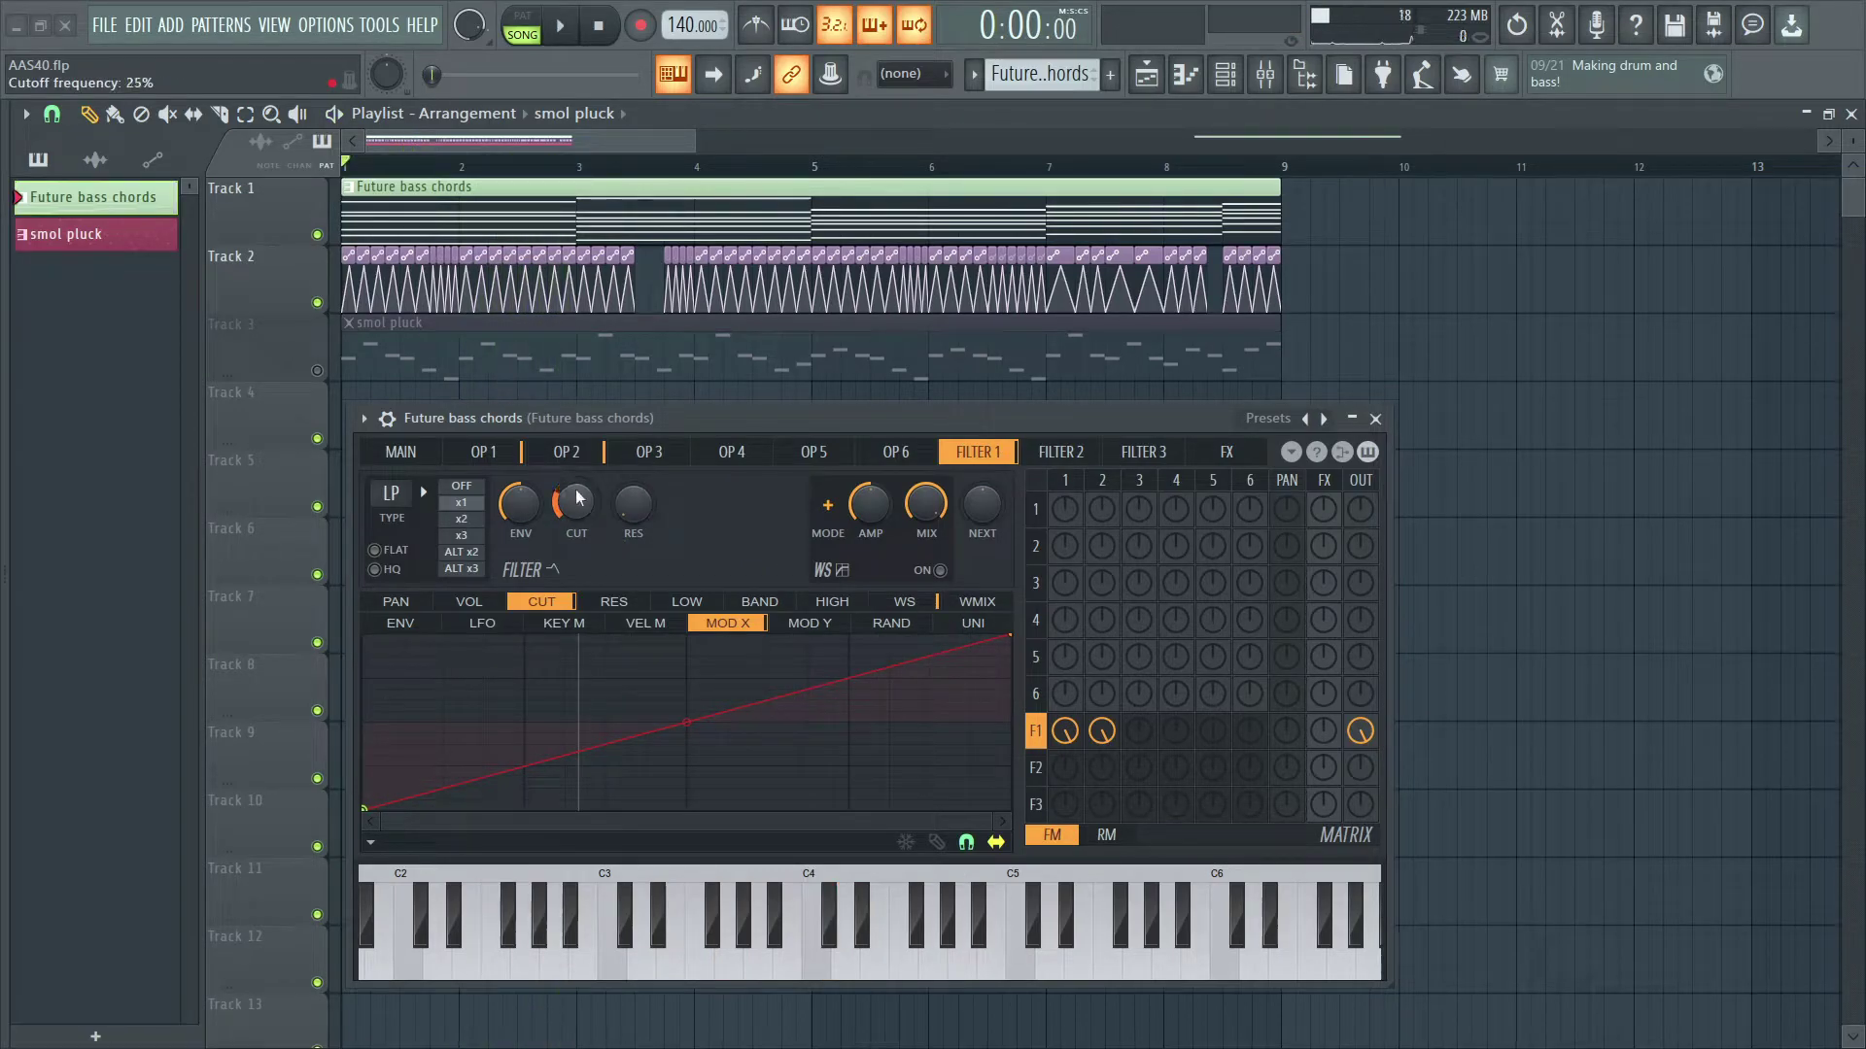
key(space)
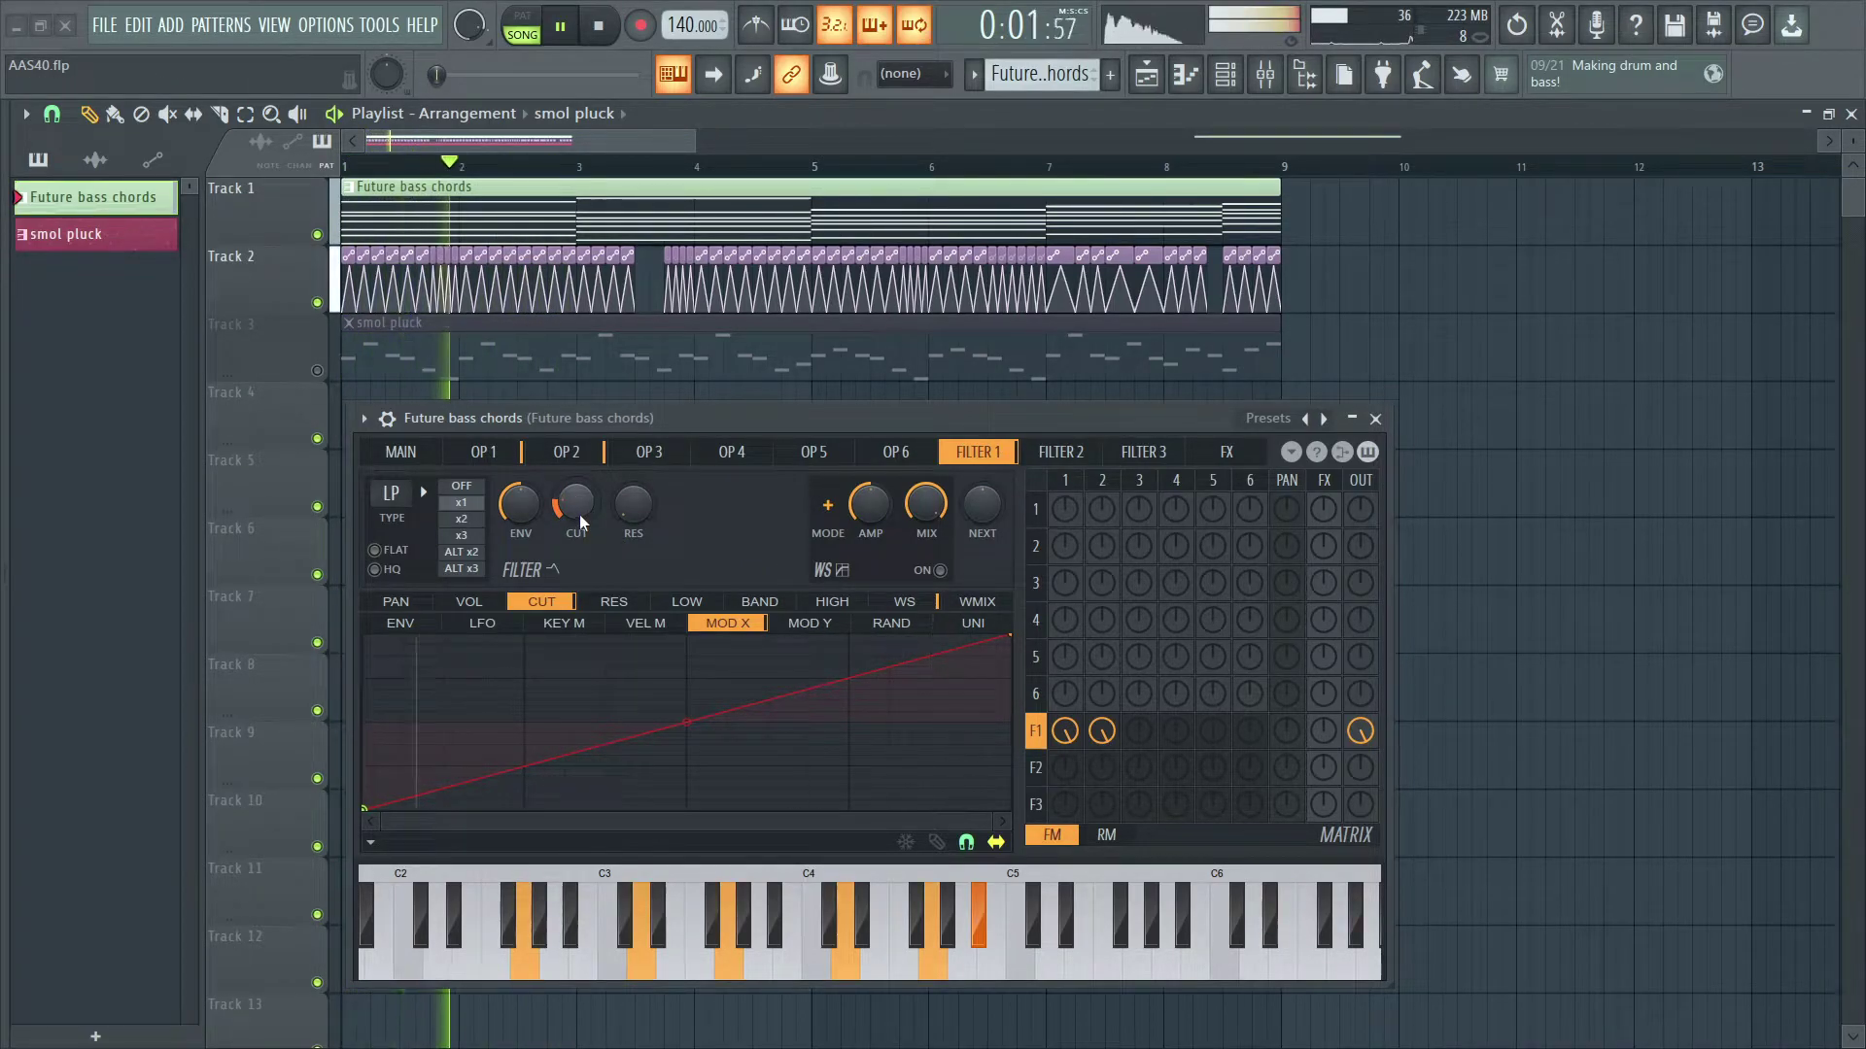
drag(581, 522, 581, 463)
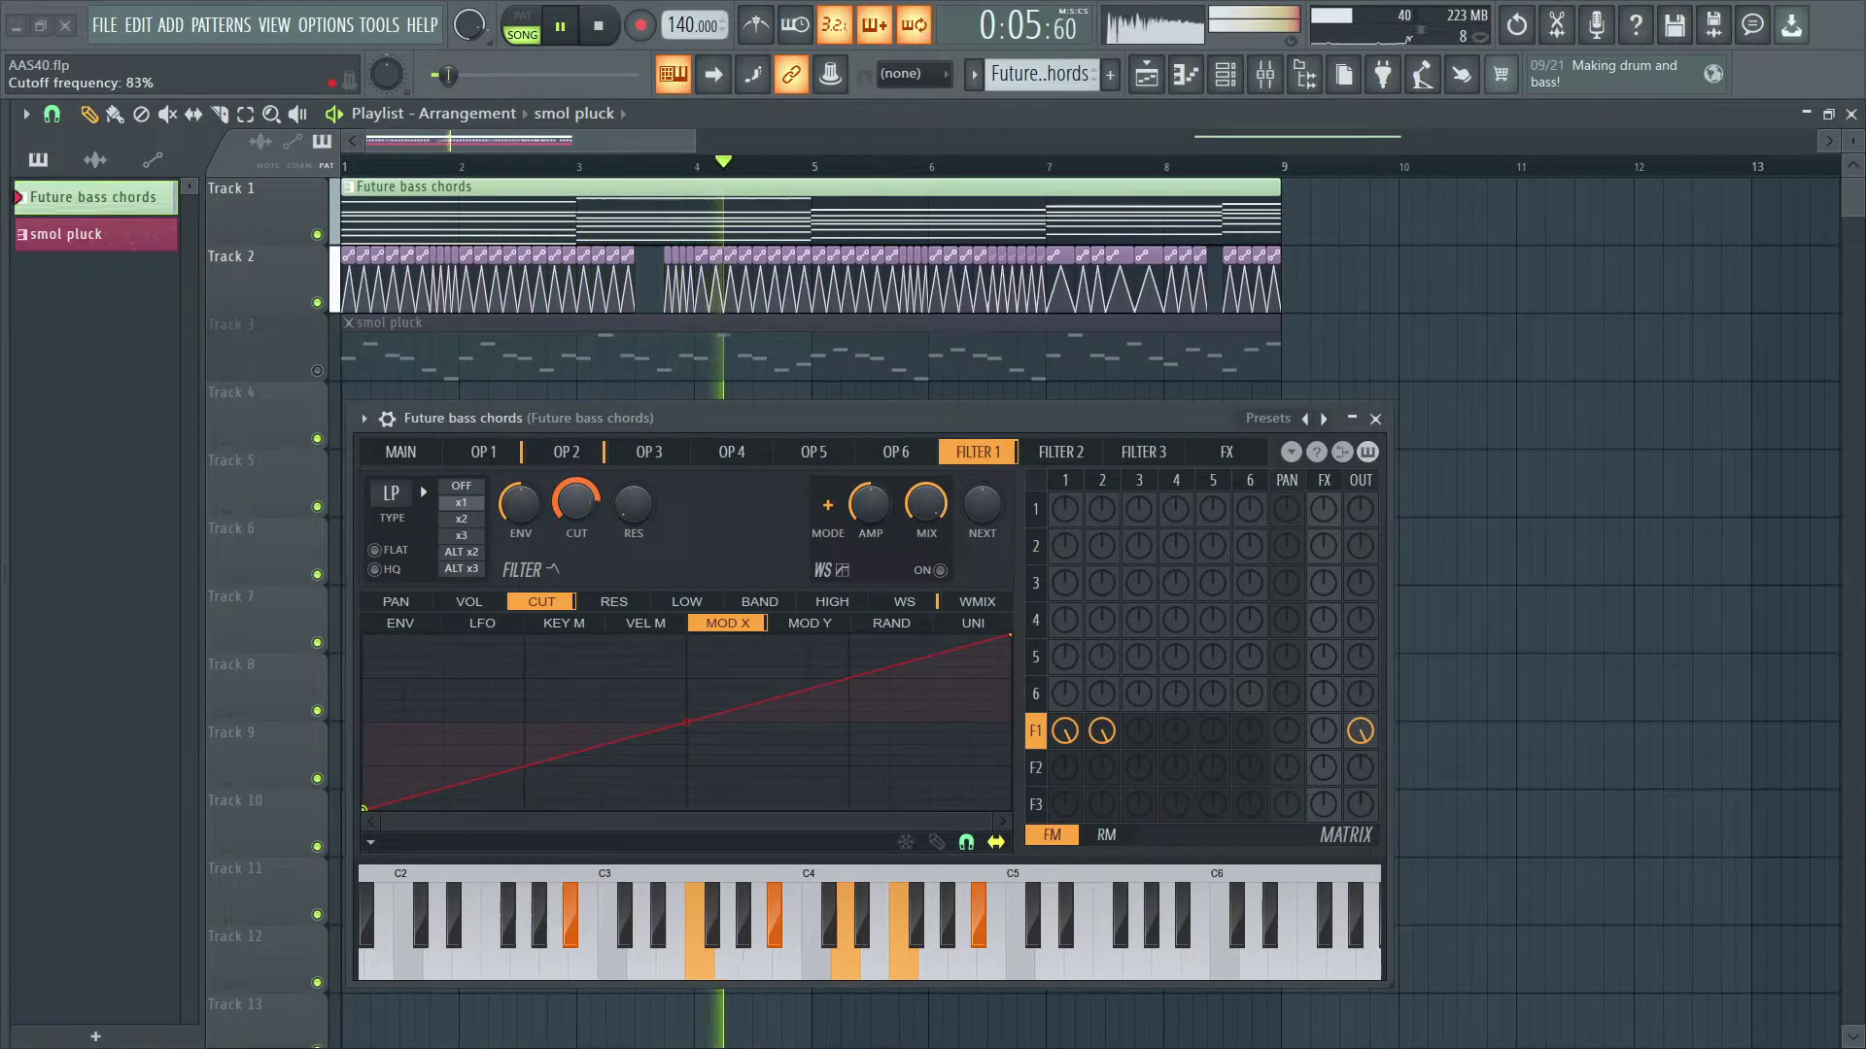
key(space)
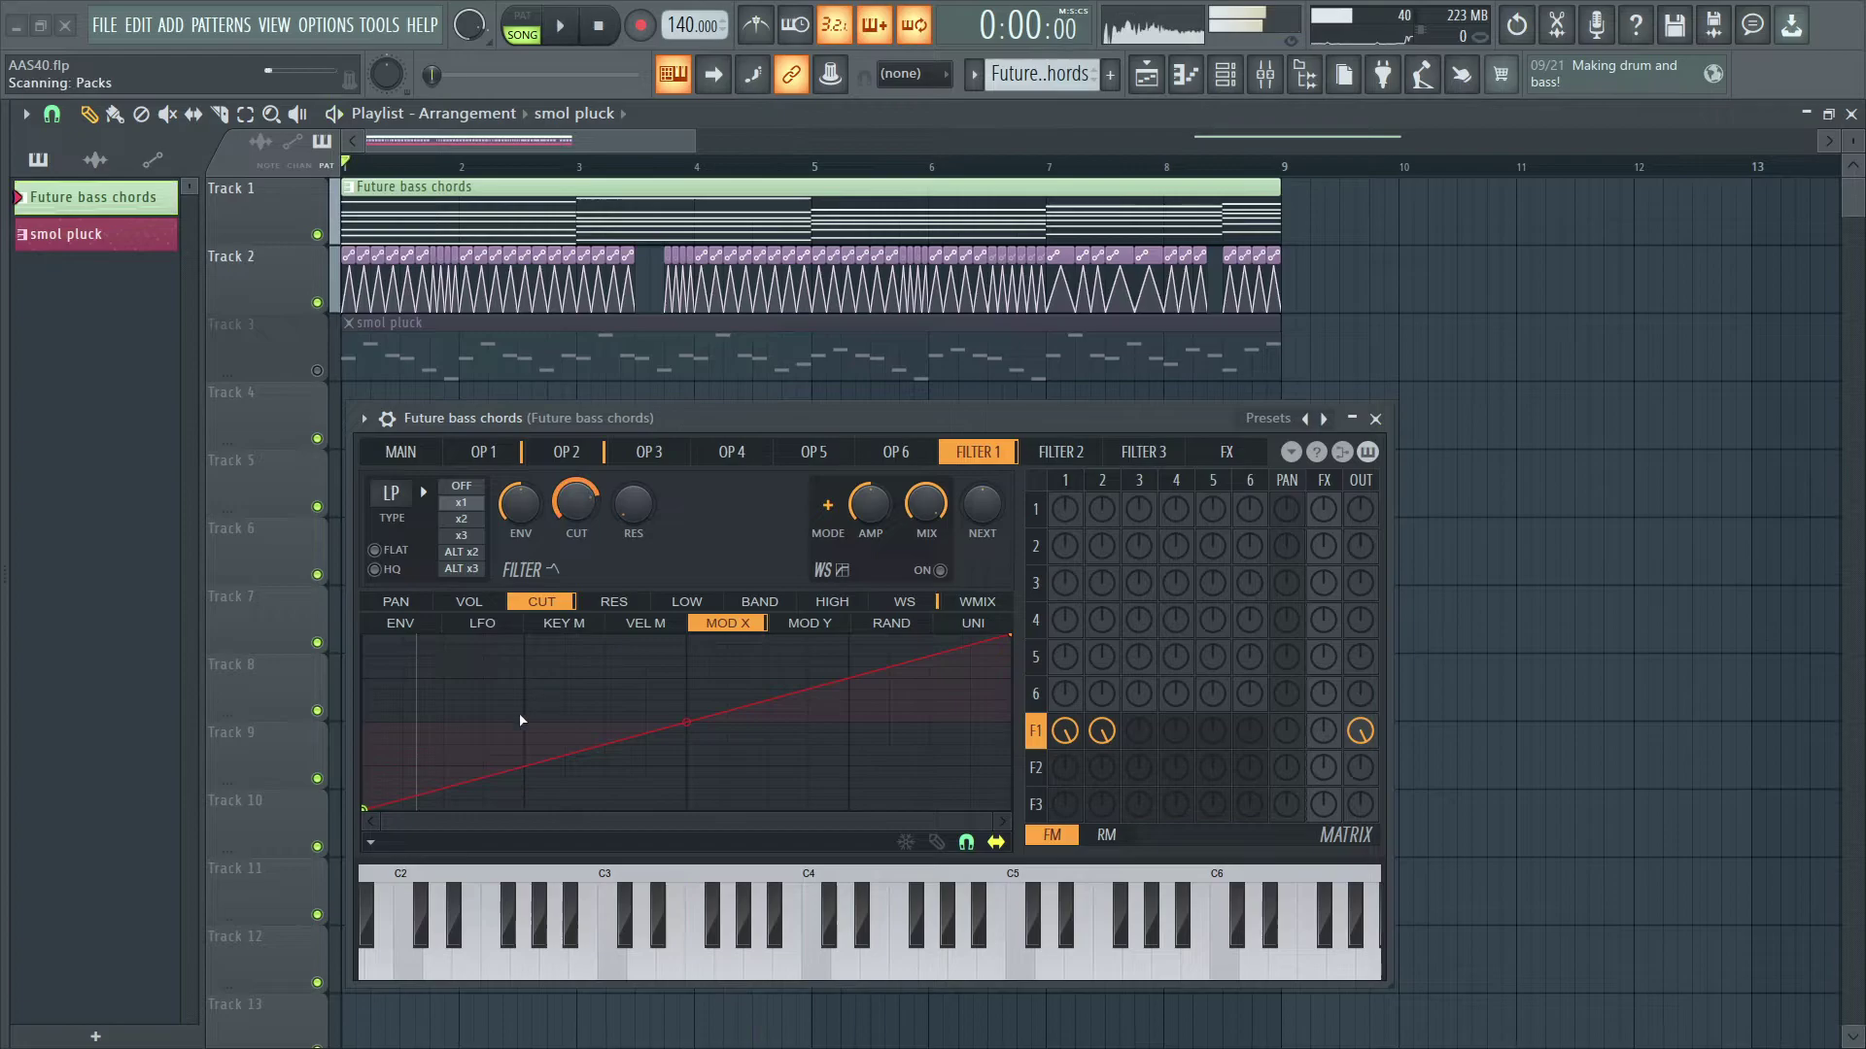
Restore the rising linear Mod X mapping on Filter 1's volume
click(470, 602)
click(370, 841)
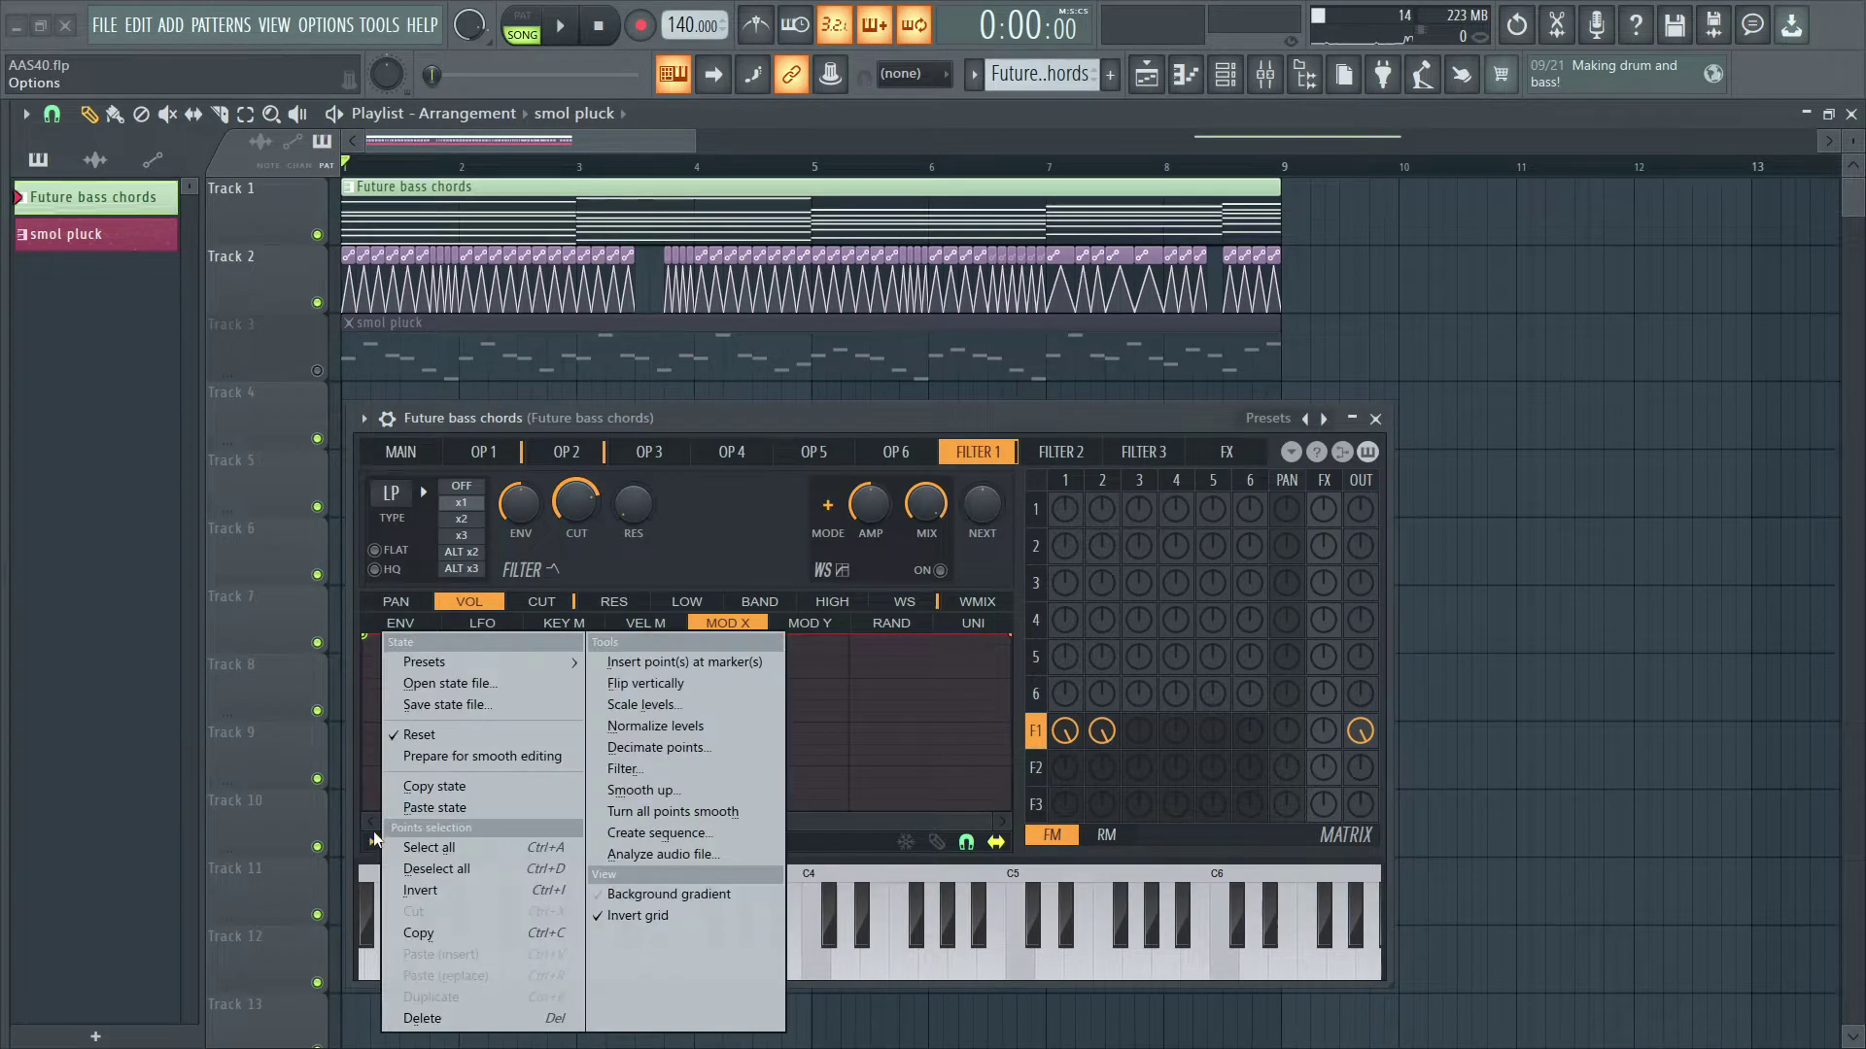
click(372, 842)
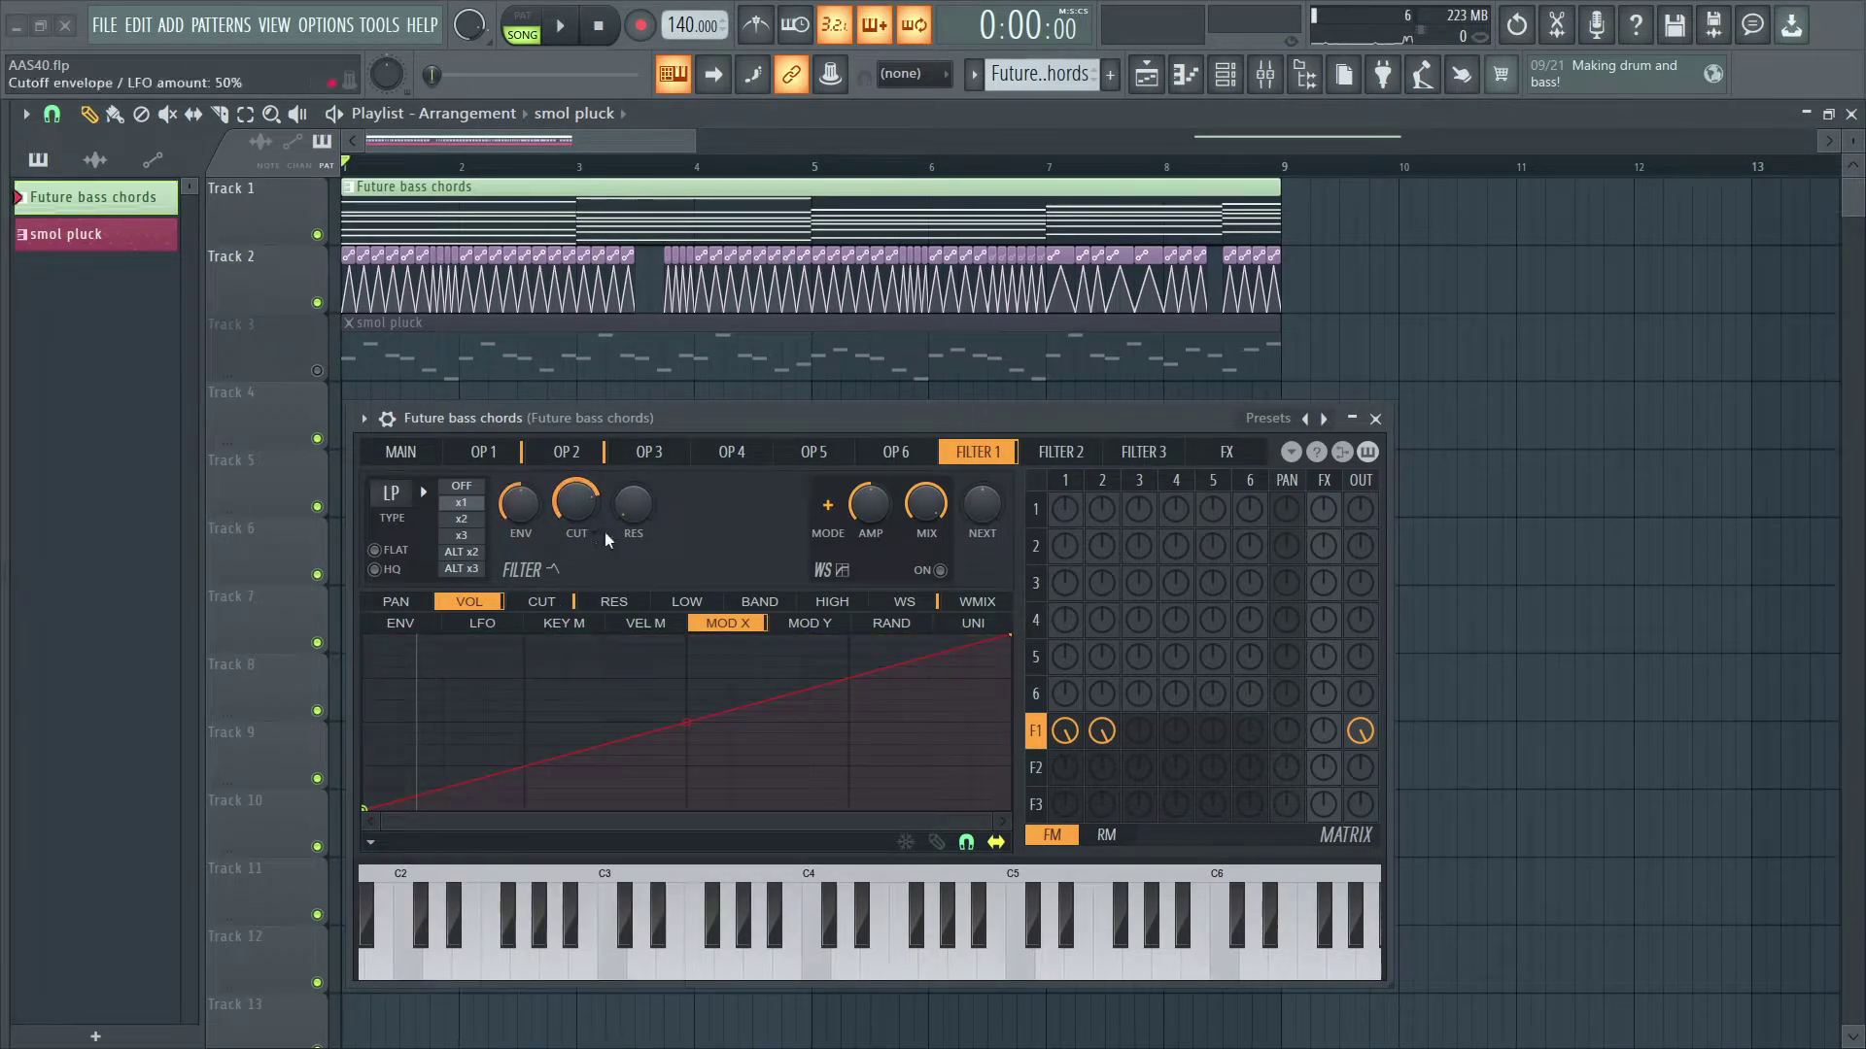
Lower Filter 1's cutoff and raise its resonance while the chords play, with the cutoff Mod X mapping shown
click(558, 602)
key(space)
drag(569, 521, 644, 513)
key(space)
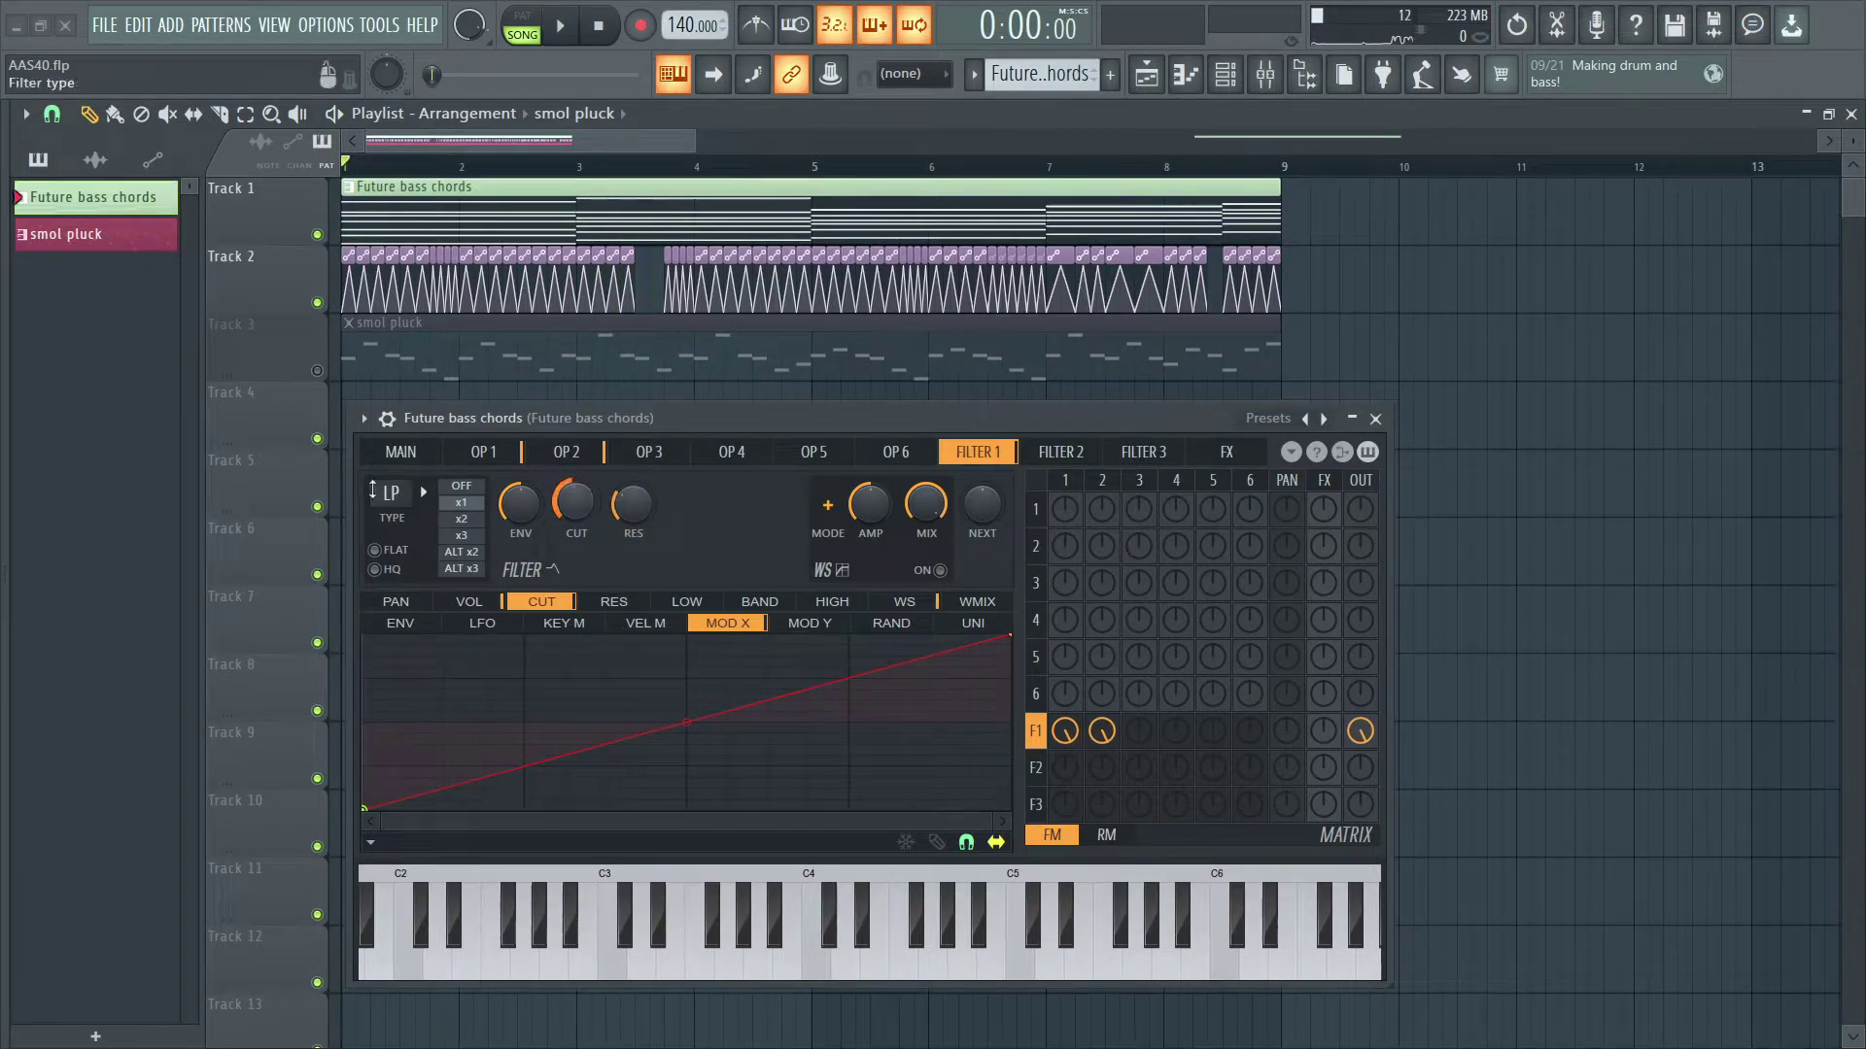
Try the Vanilla low pass type in x3 mode on Filter 1 and audition the chords
click(402, 496)
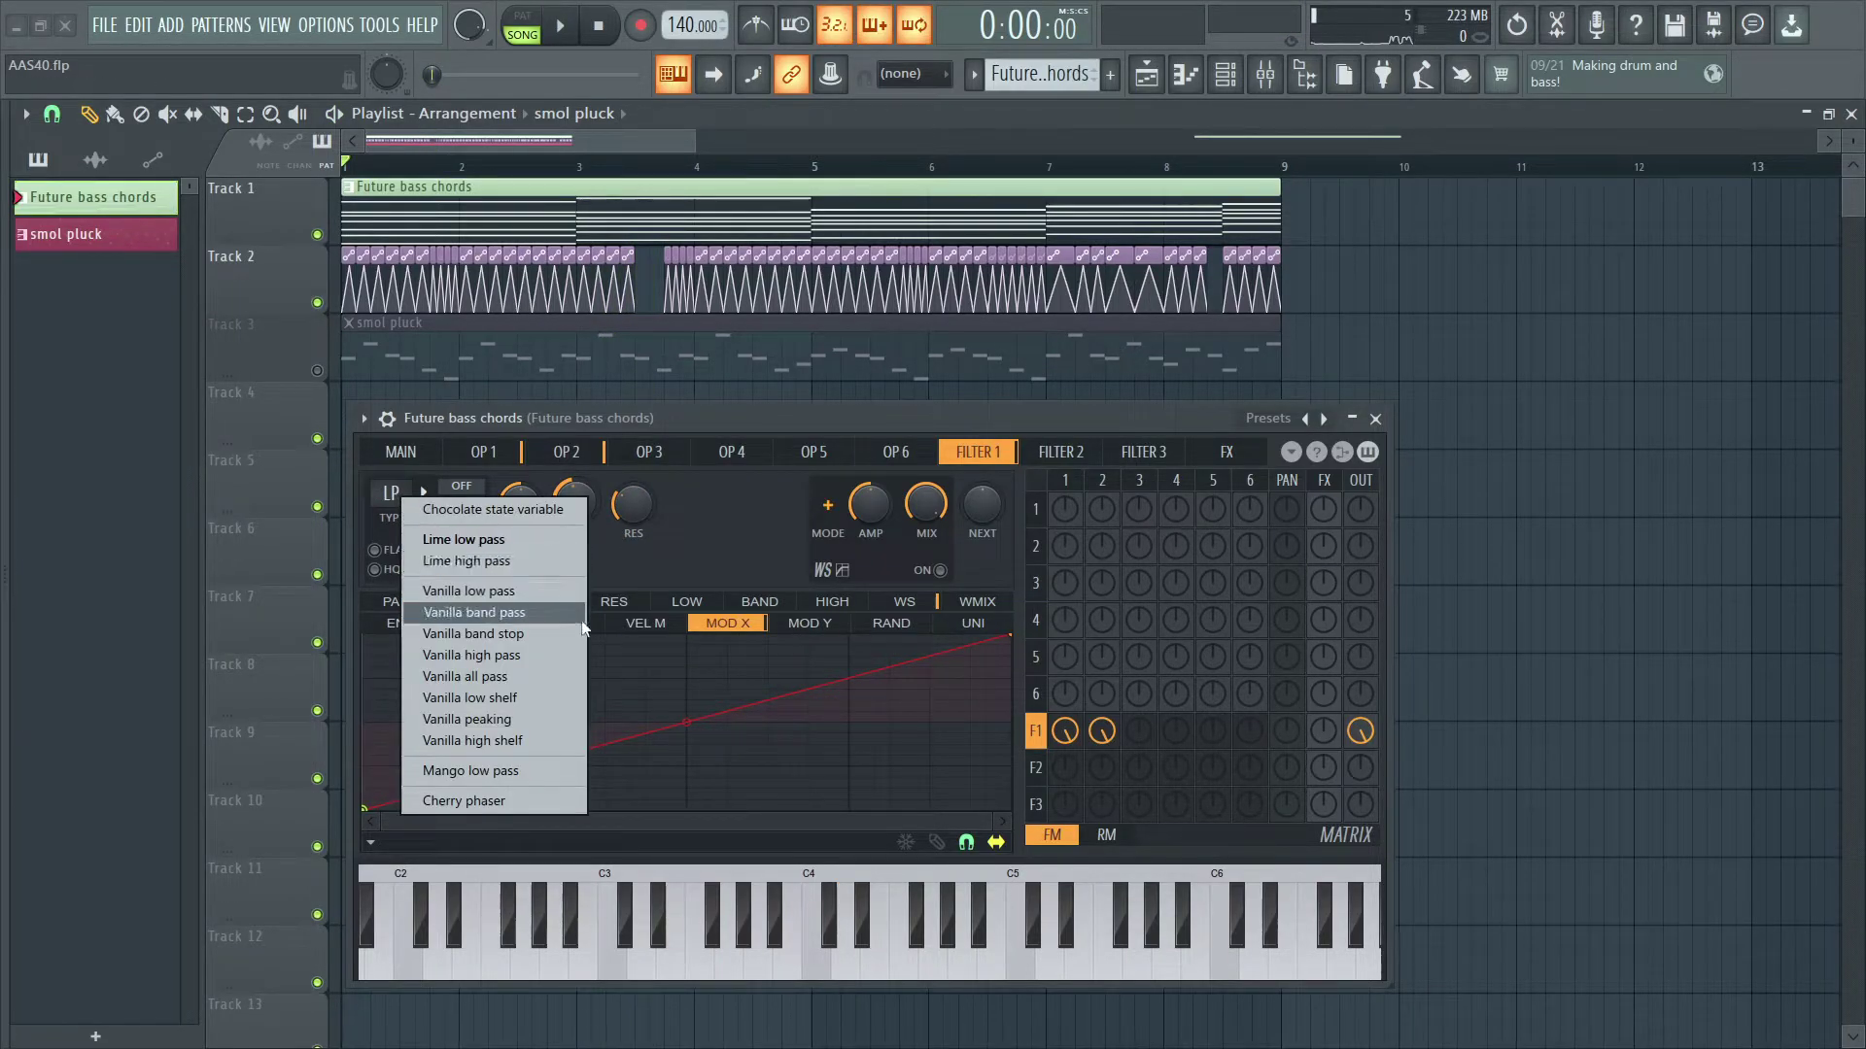
click(563, 591)
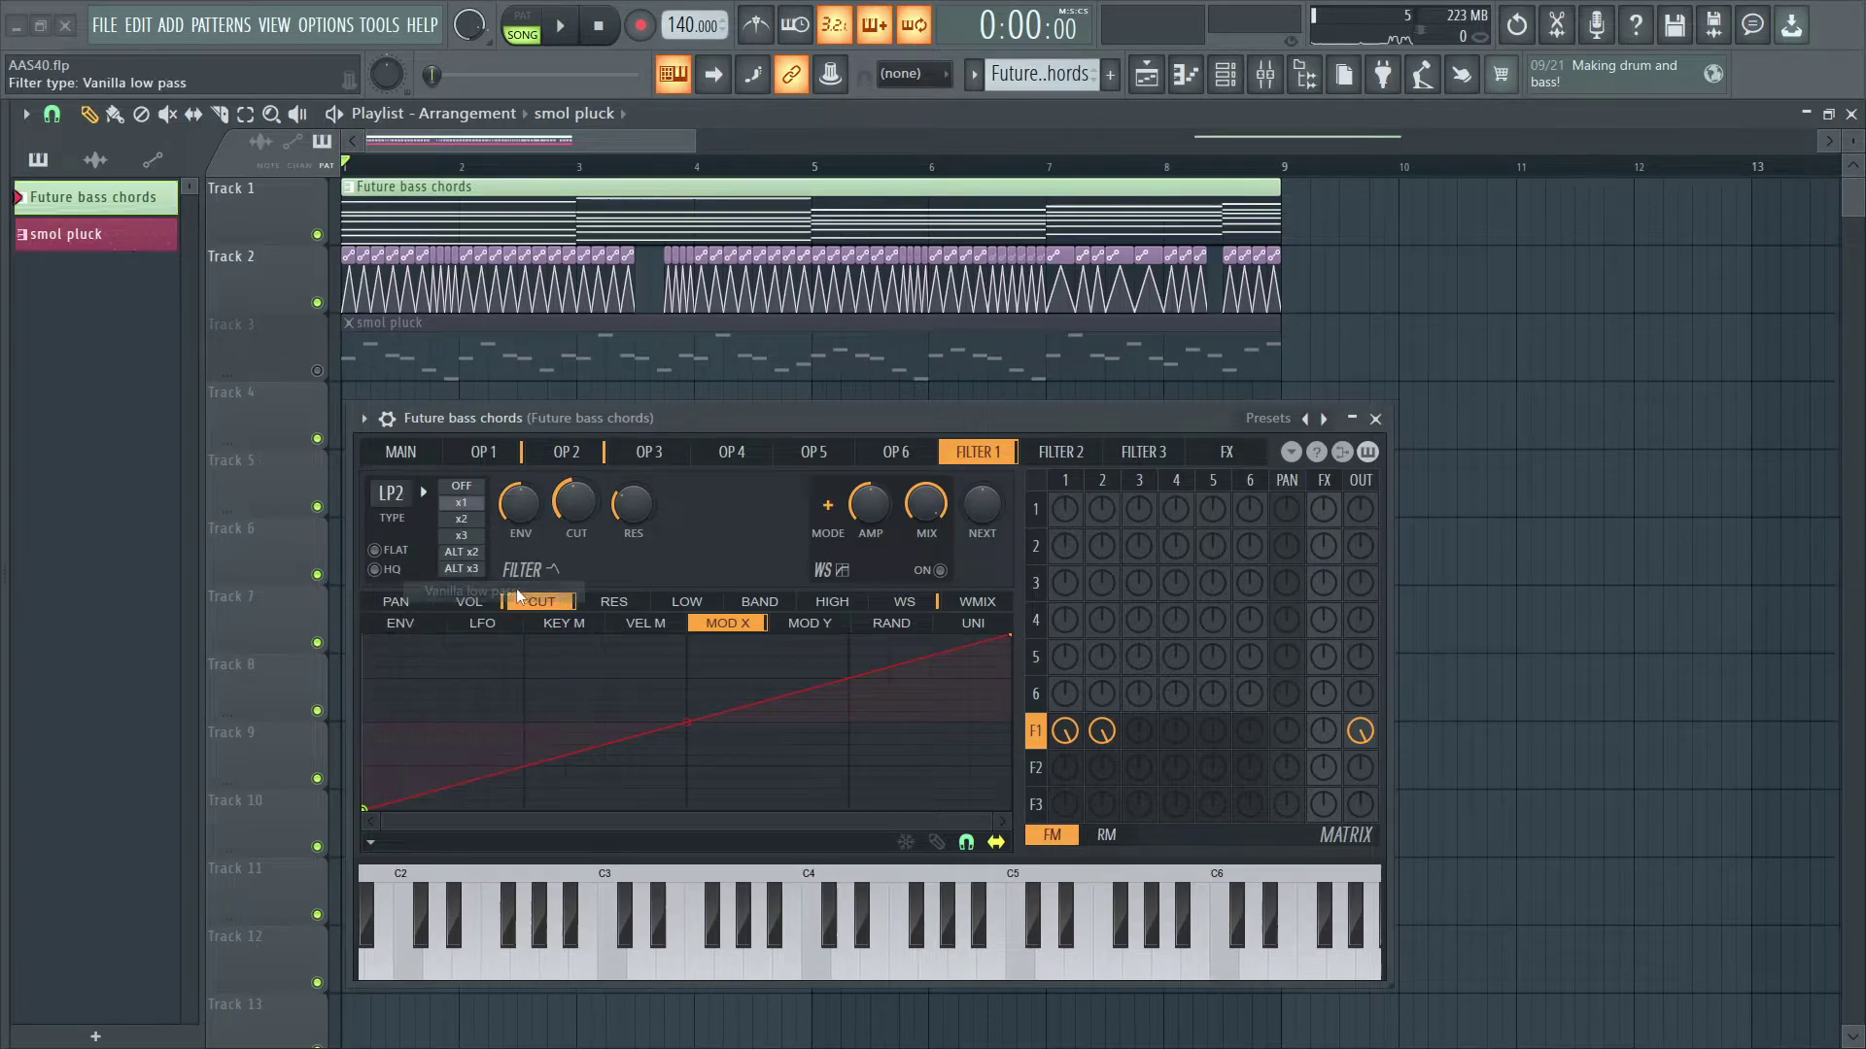
click(458, 541)
key(space)
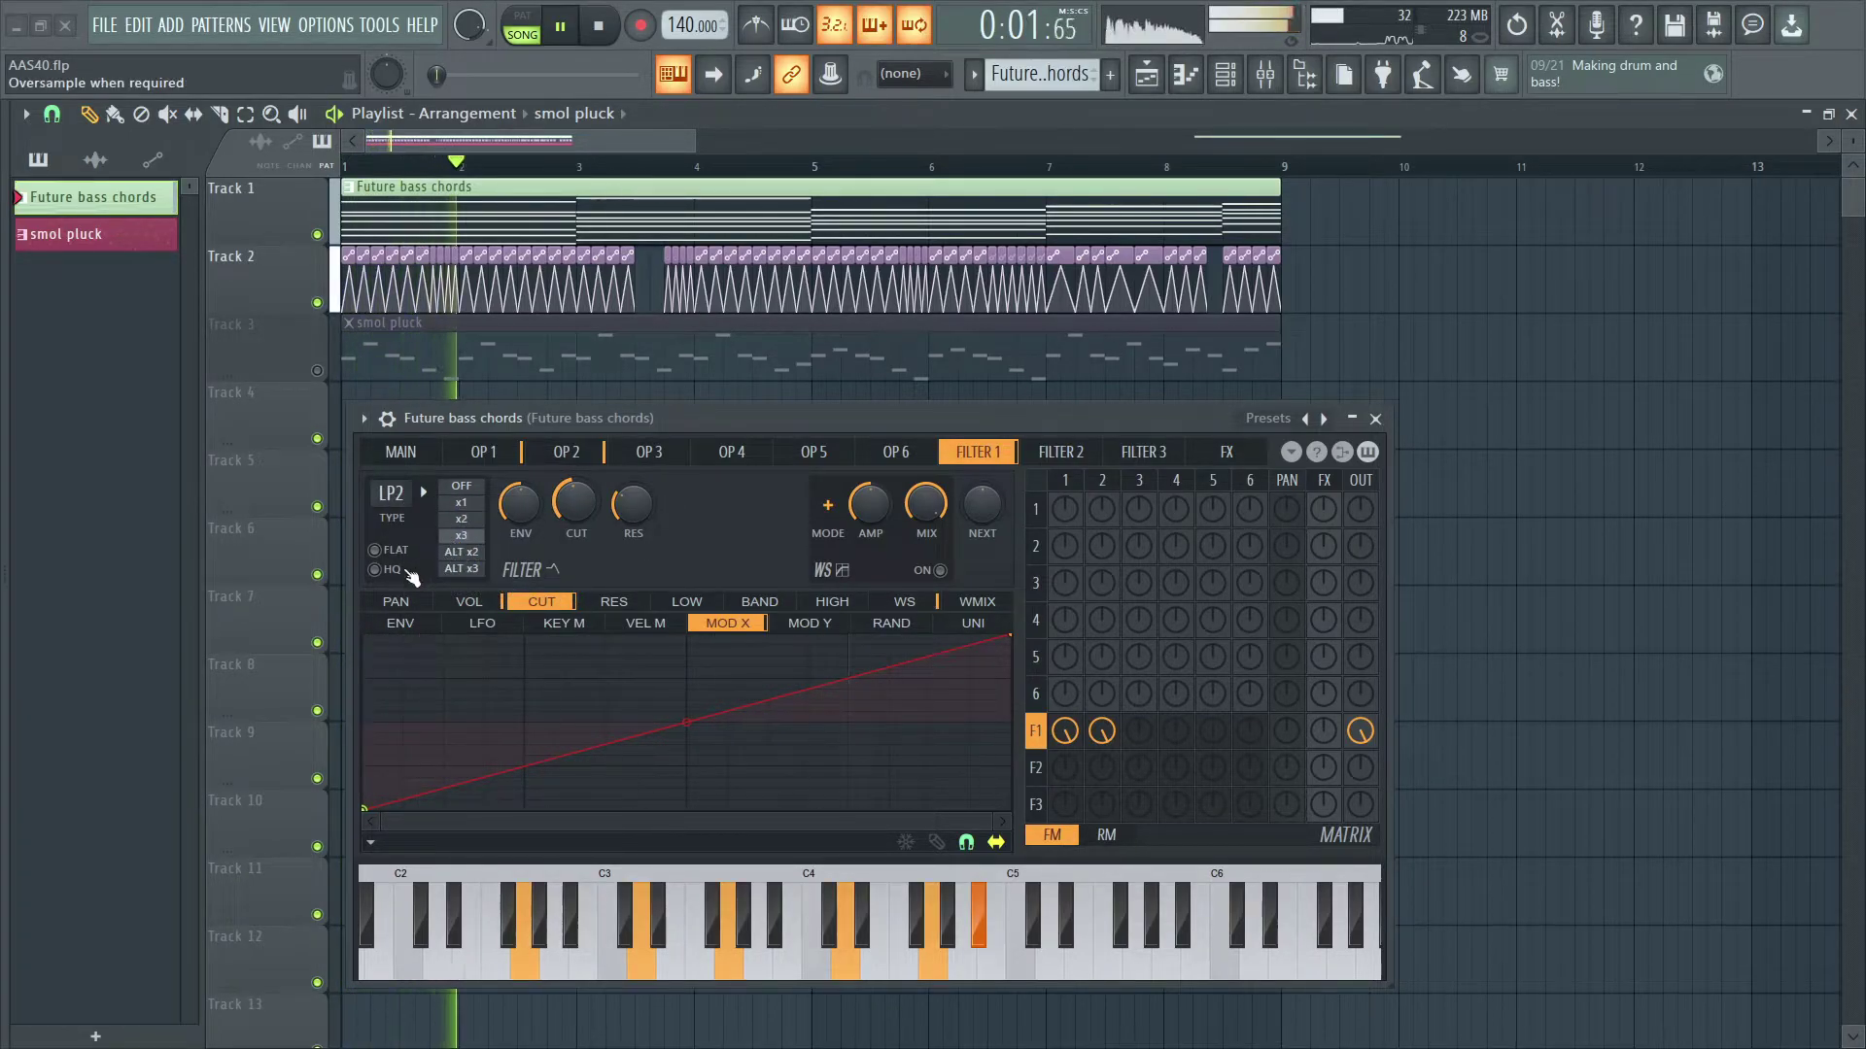
key(space)
Enable the FLAT and HQ options of Filter 1 and sweep its cutoff while the chords play
click(375, 569)
key(space)
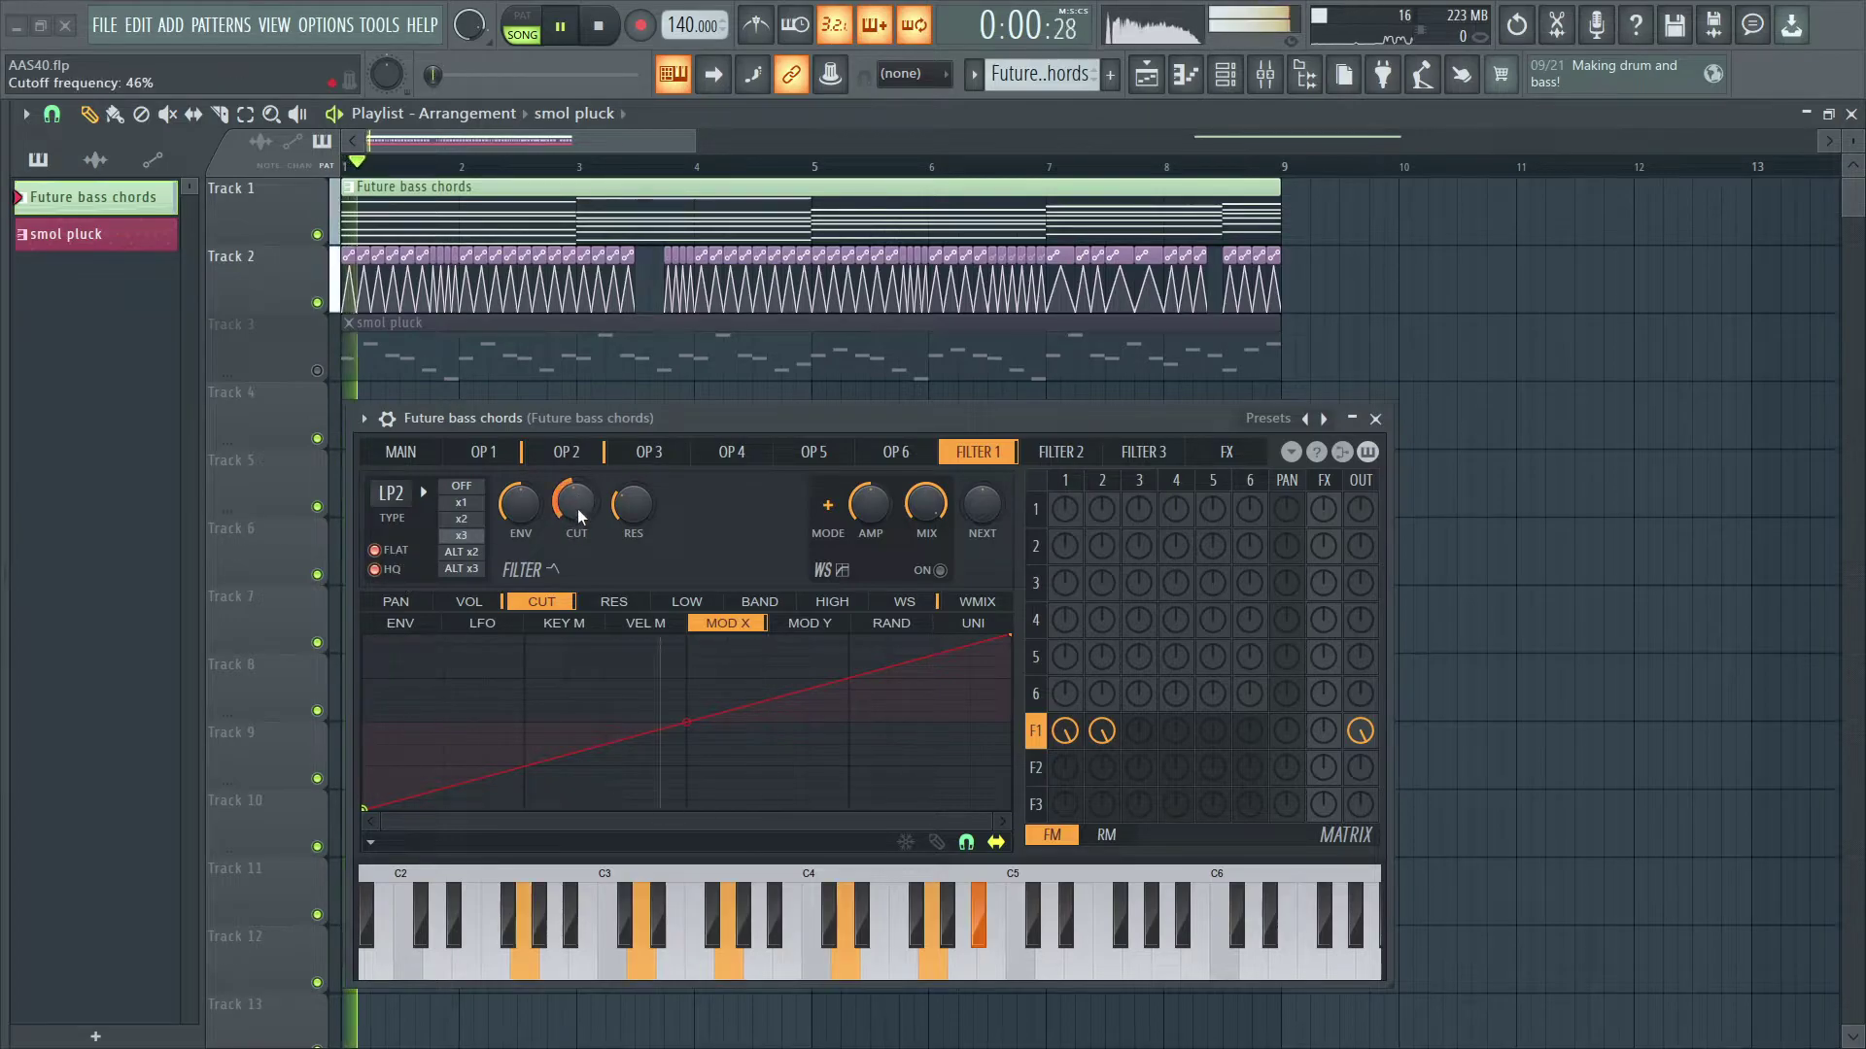
drag(576, 506, 577, 457)
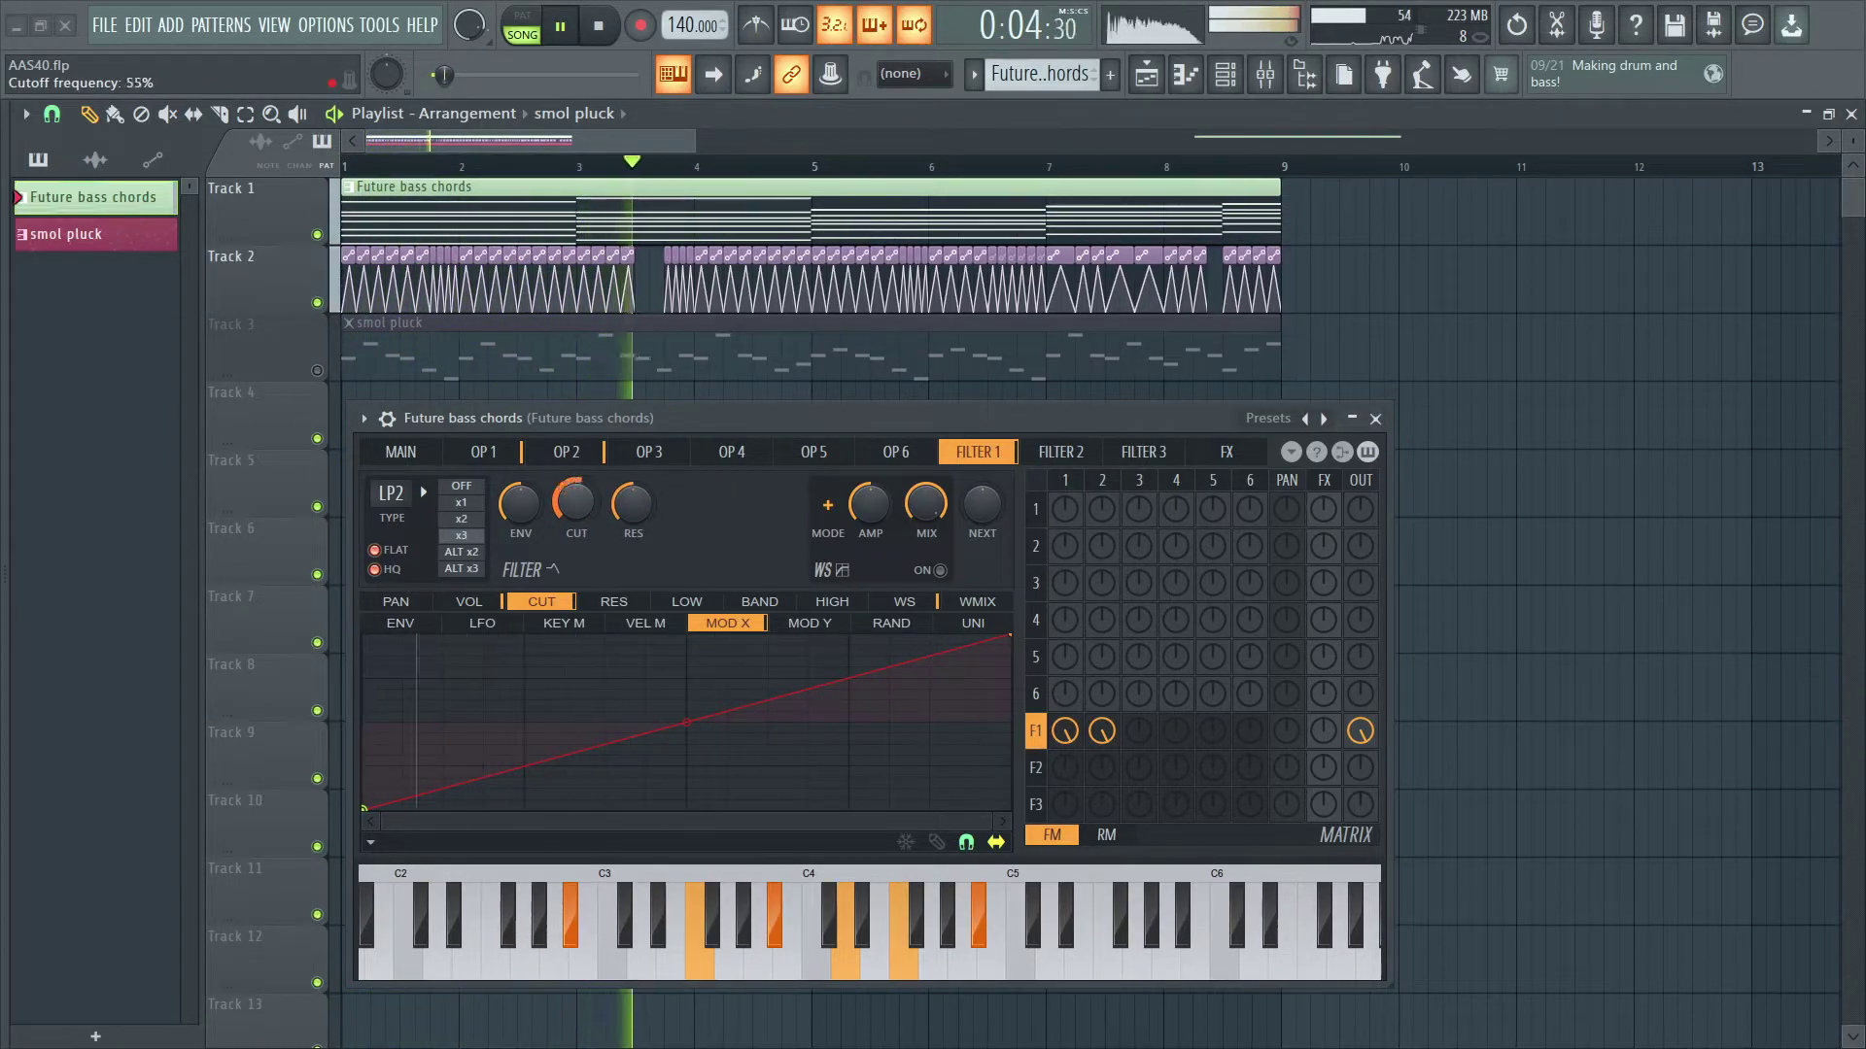
Try Lime low pass, switch Filter 1 to Chocolate state variable with the mode OFF, and adjust its cutoff and resonance during playback
click(423, 493)
click(449, 537)
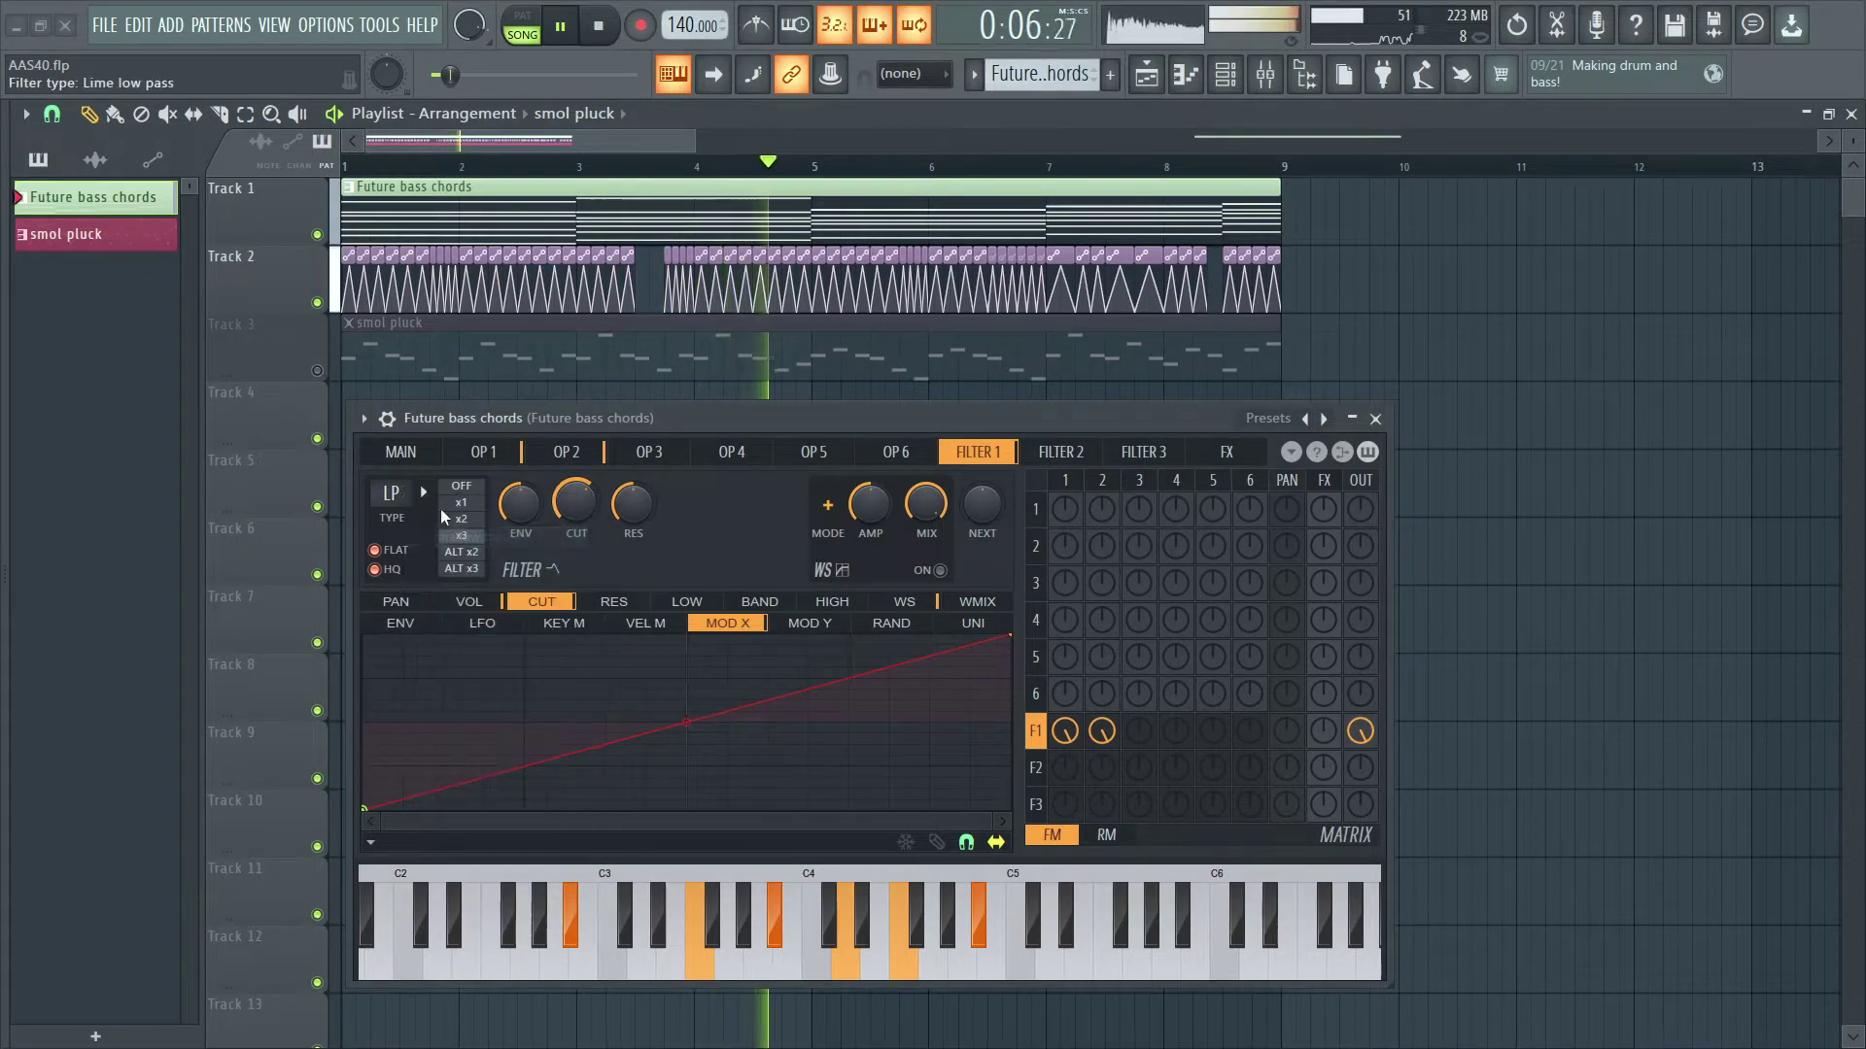
click(424, 494)
click(430, 501)
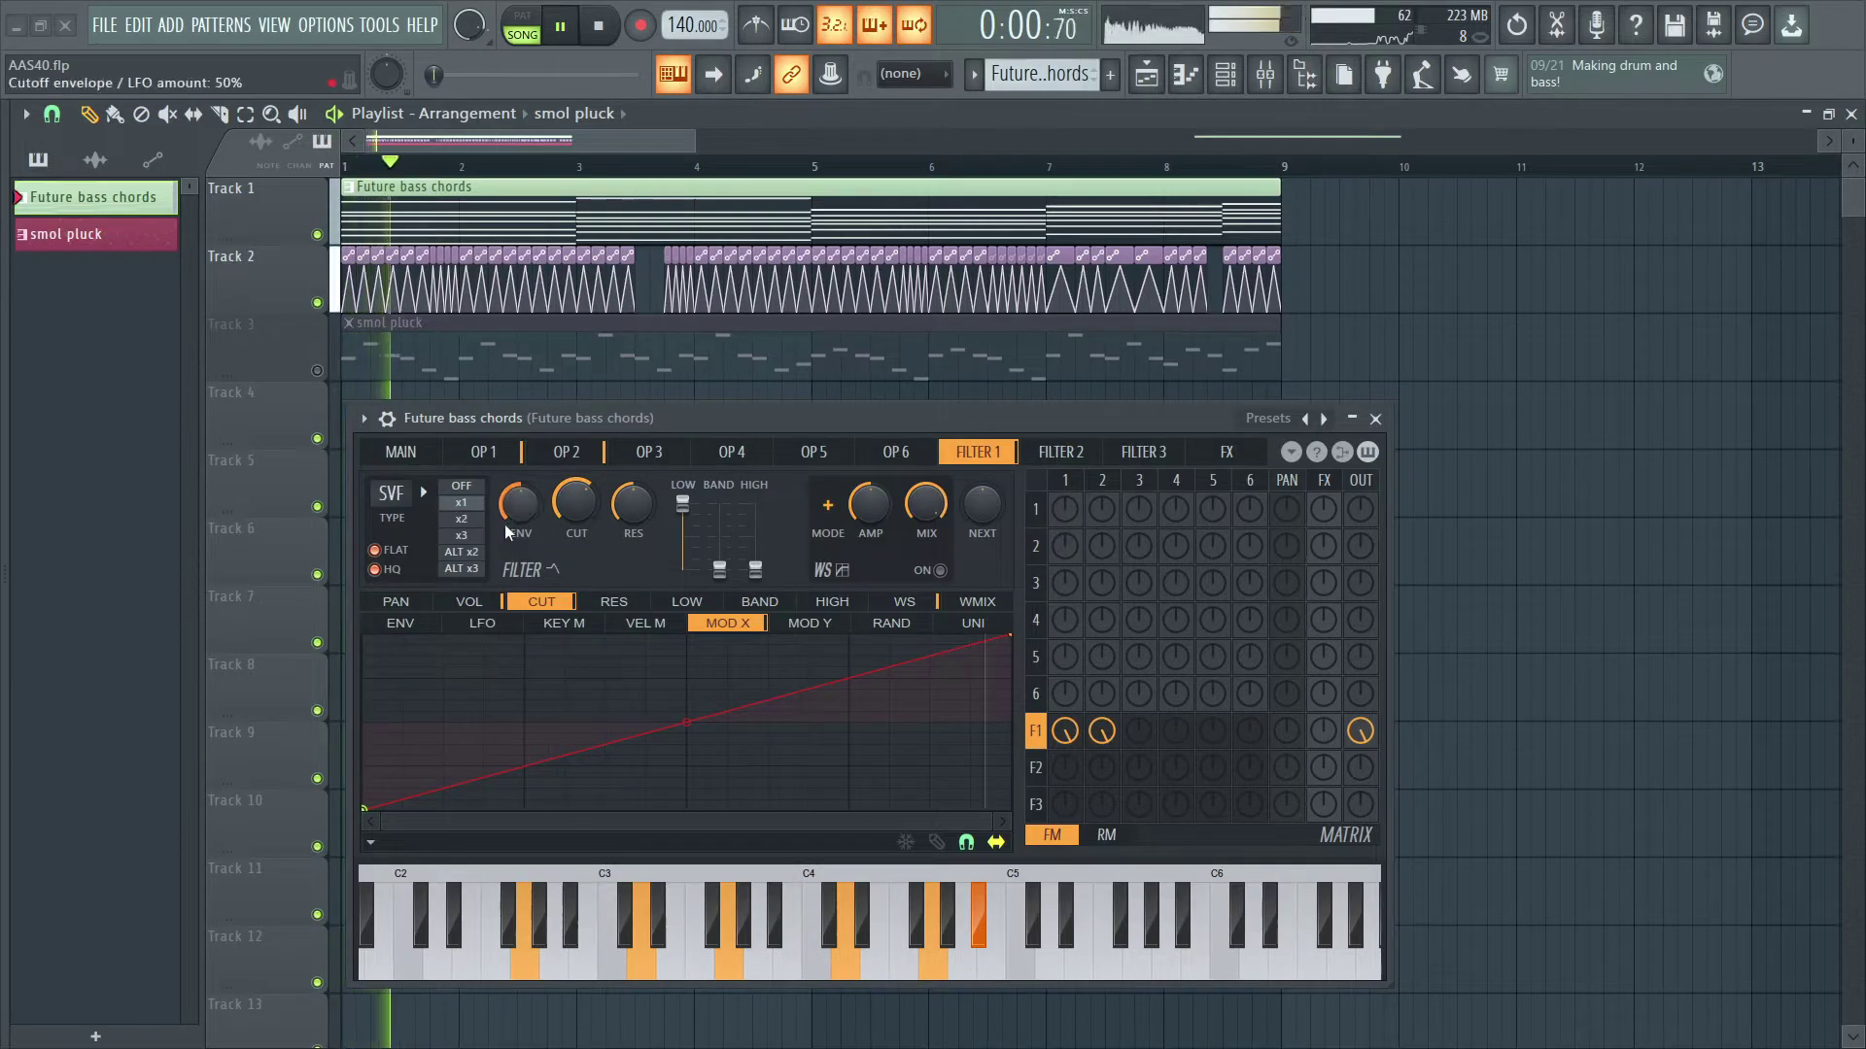
drag(589, 506, 632, 530)
key(space)
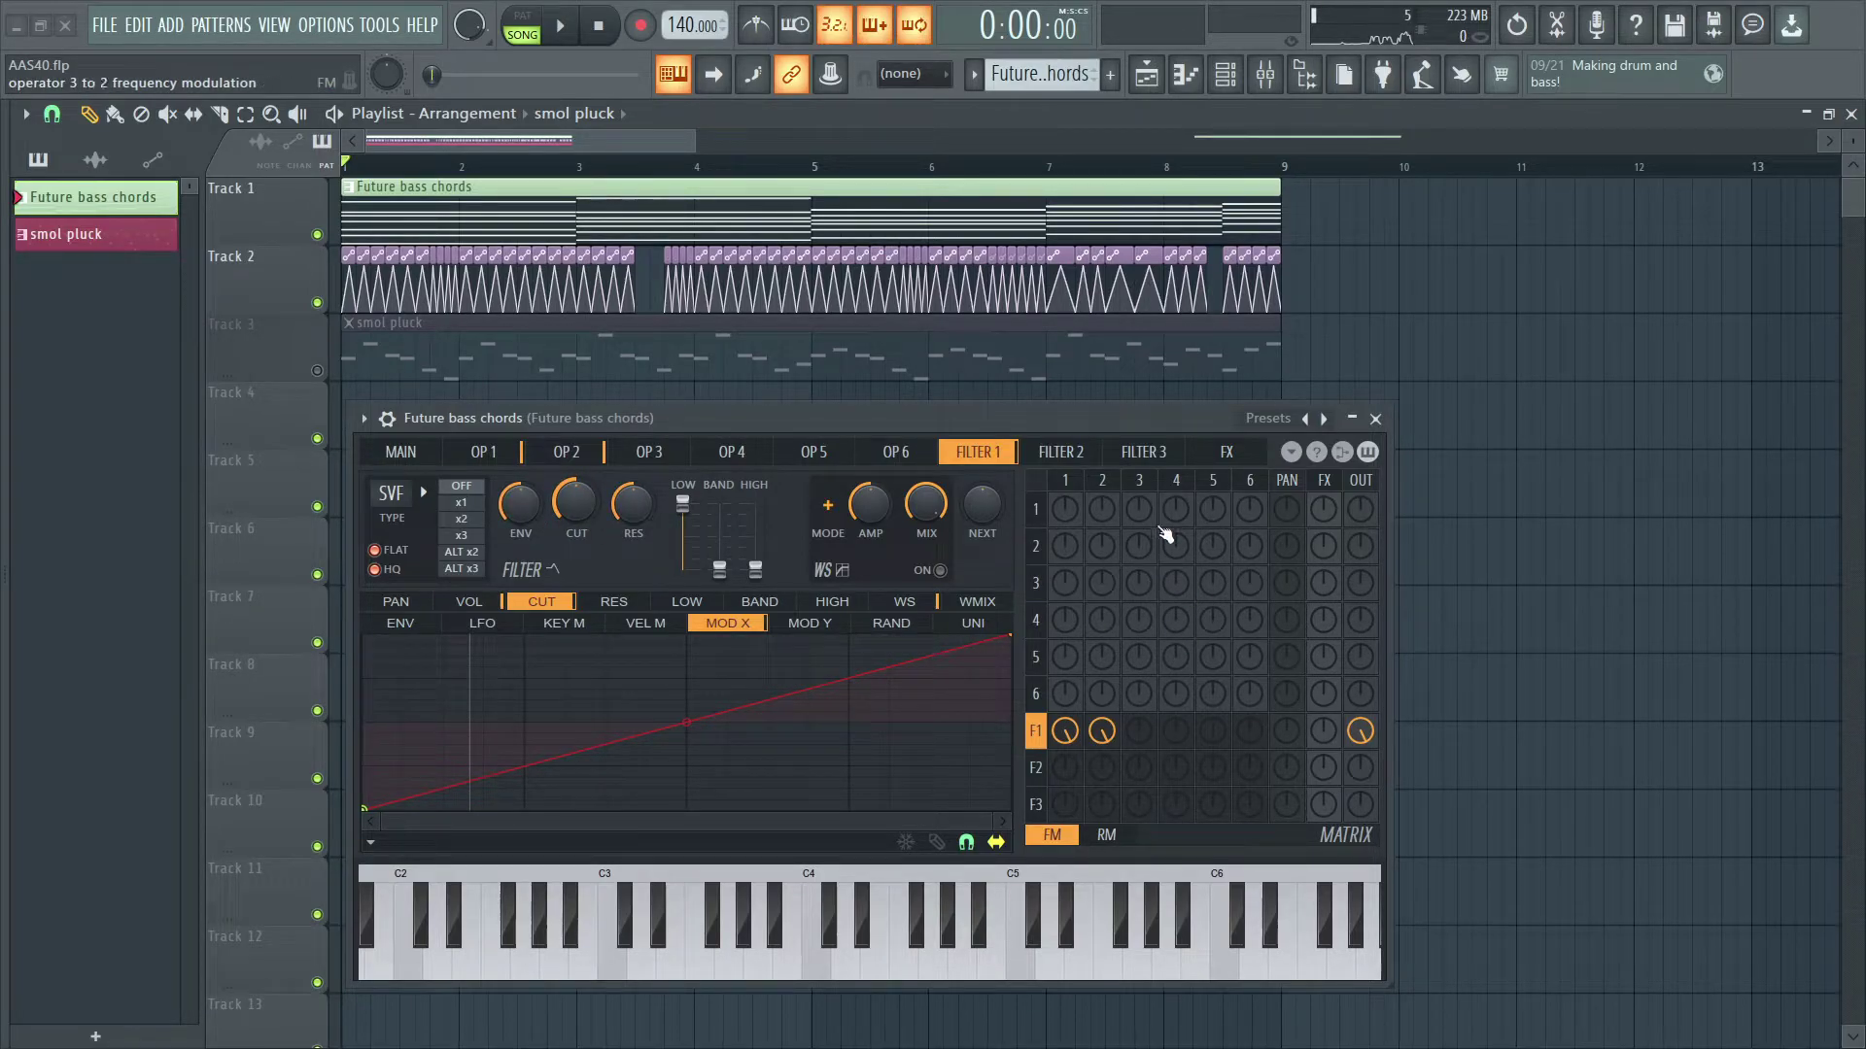
Route operator 3 as frequency modulation into operators 1 and 2, set operator 3's volume to 2% and play the chords
click(649, 451)
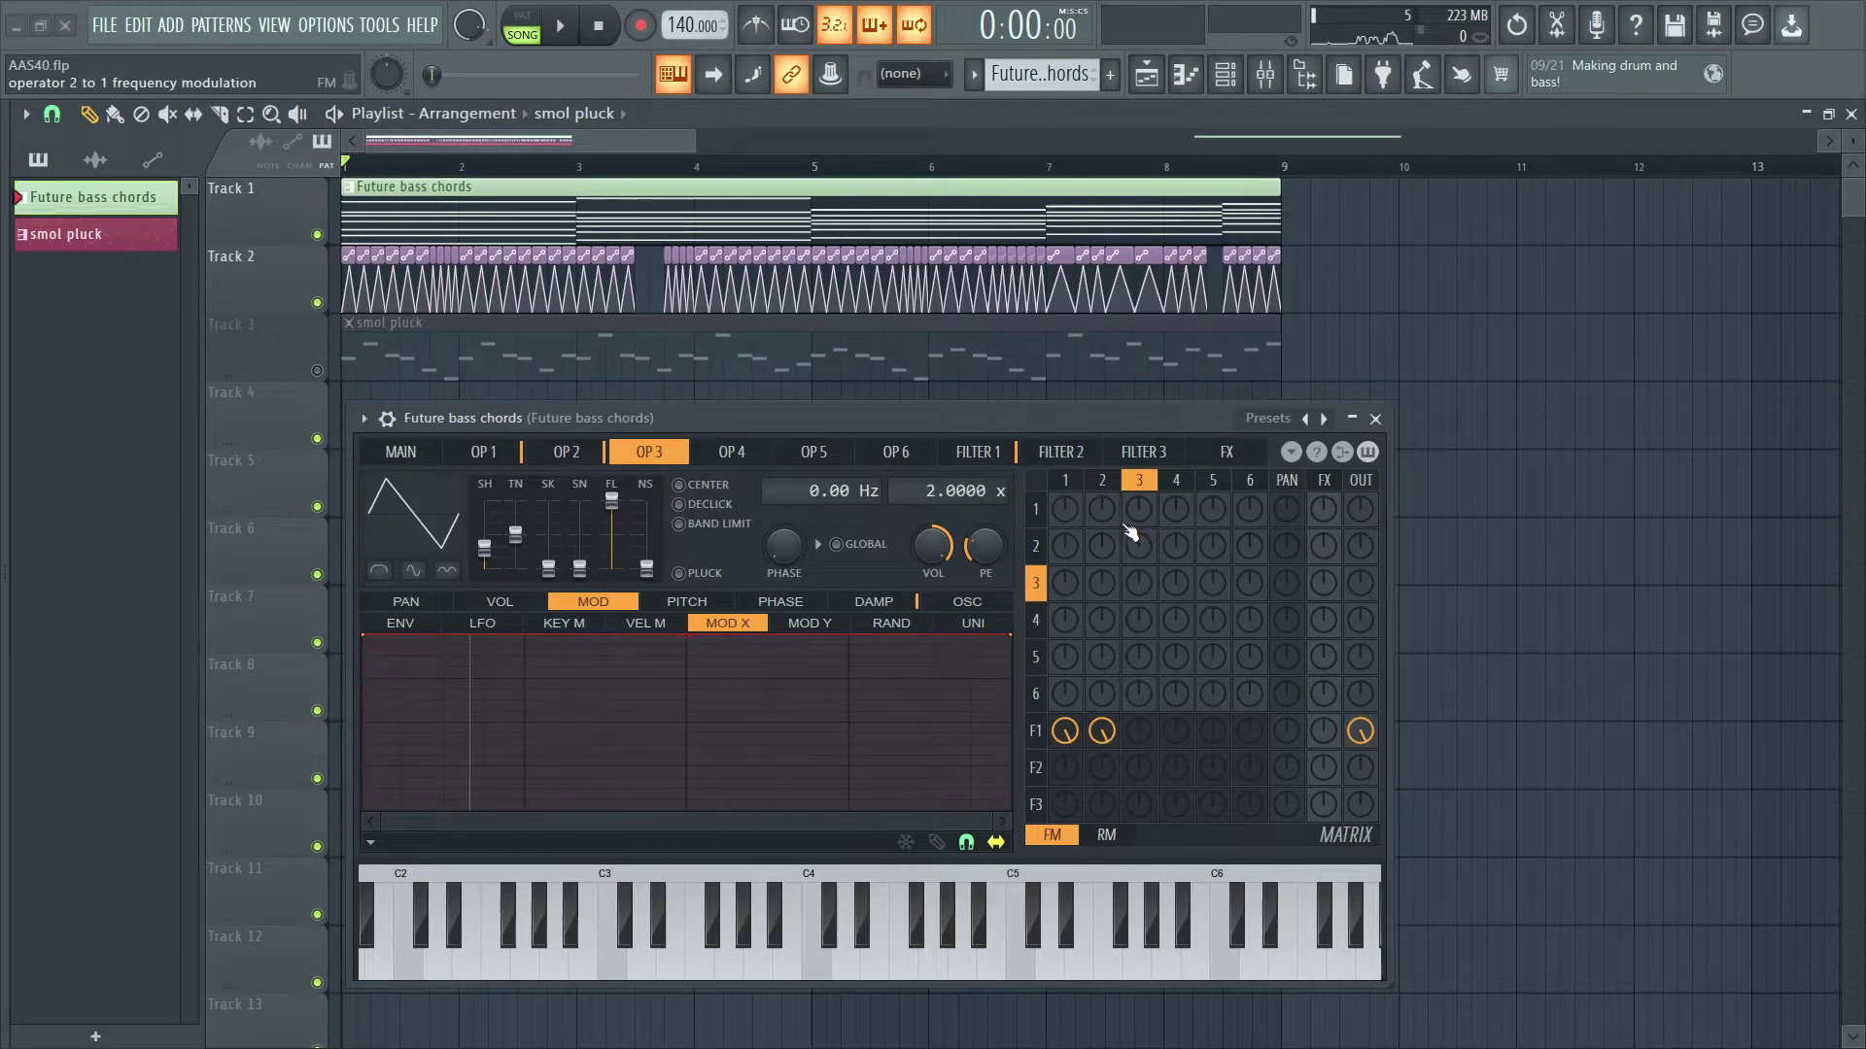
drag(1142, 521, 1159, 551)
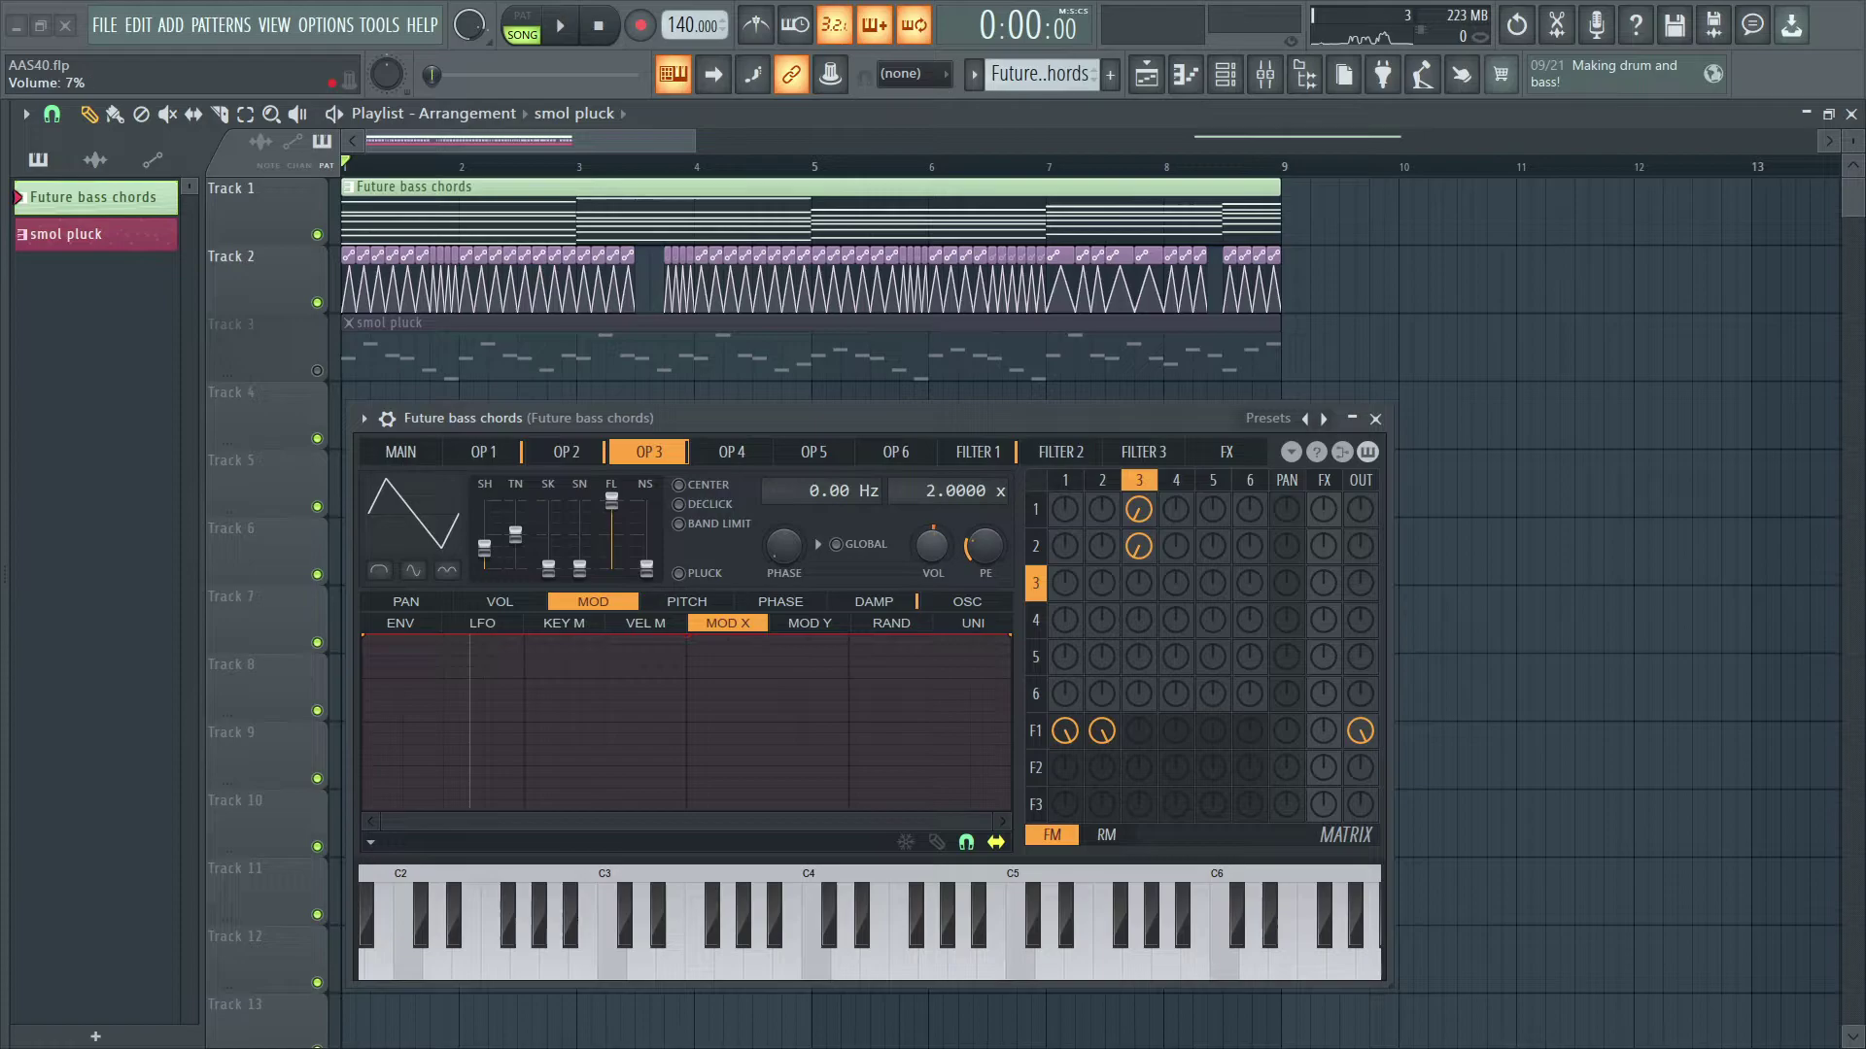
key(space)
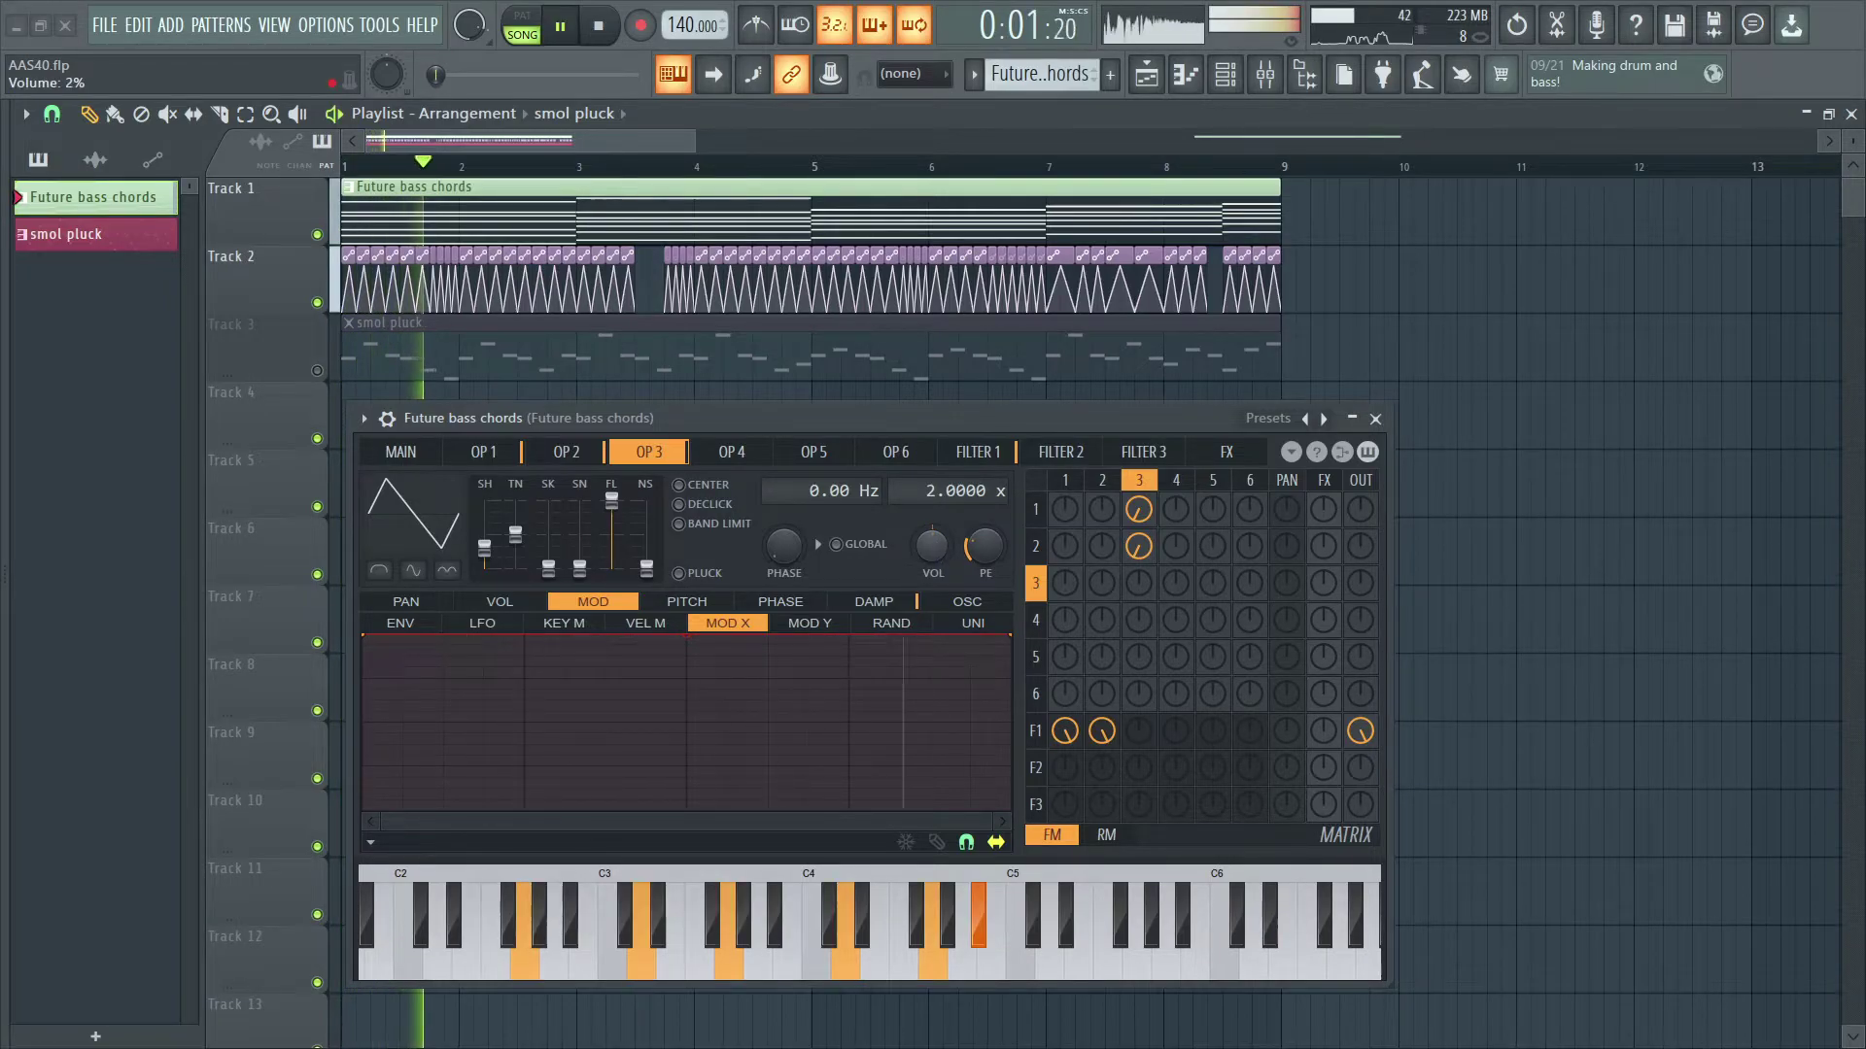
Examine the volume Mod X mappings of Filter 1, operator 3 and operator 1 while listening to the chords
click(978, 454)
click(471, 603)
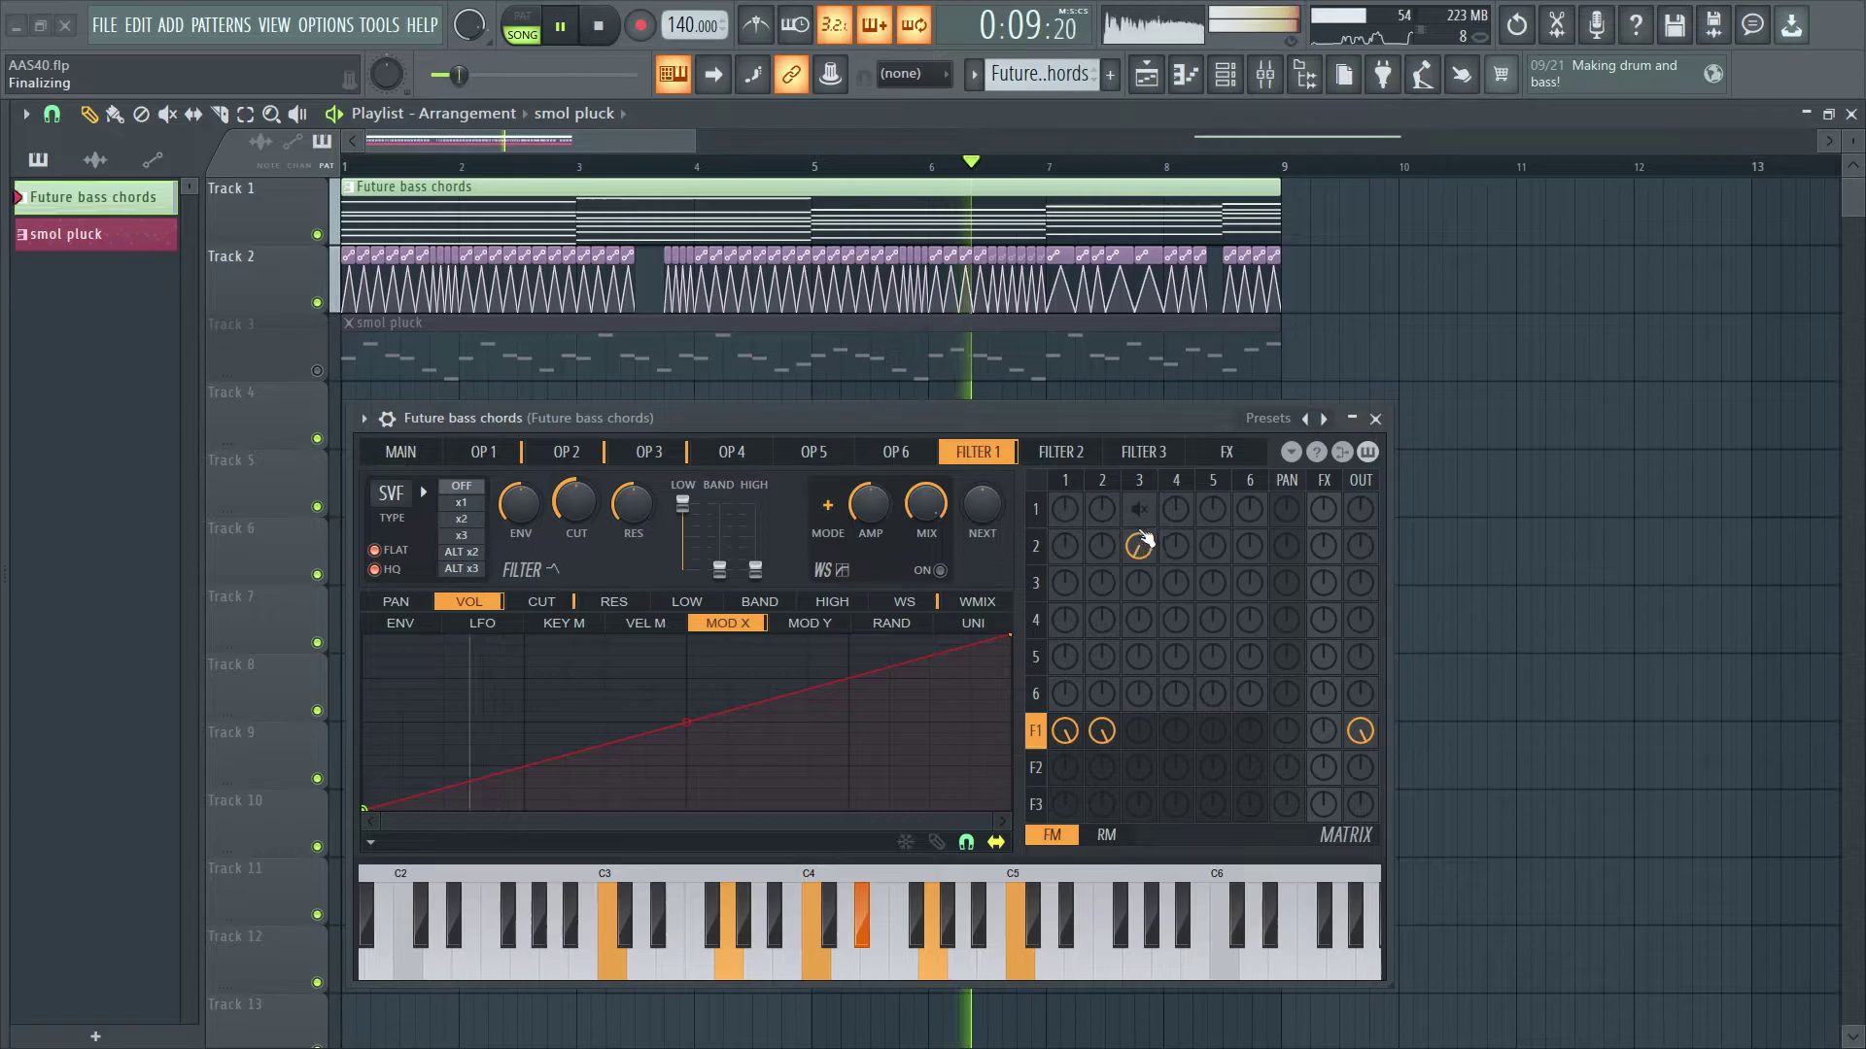
click(650, 452)
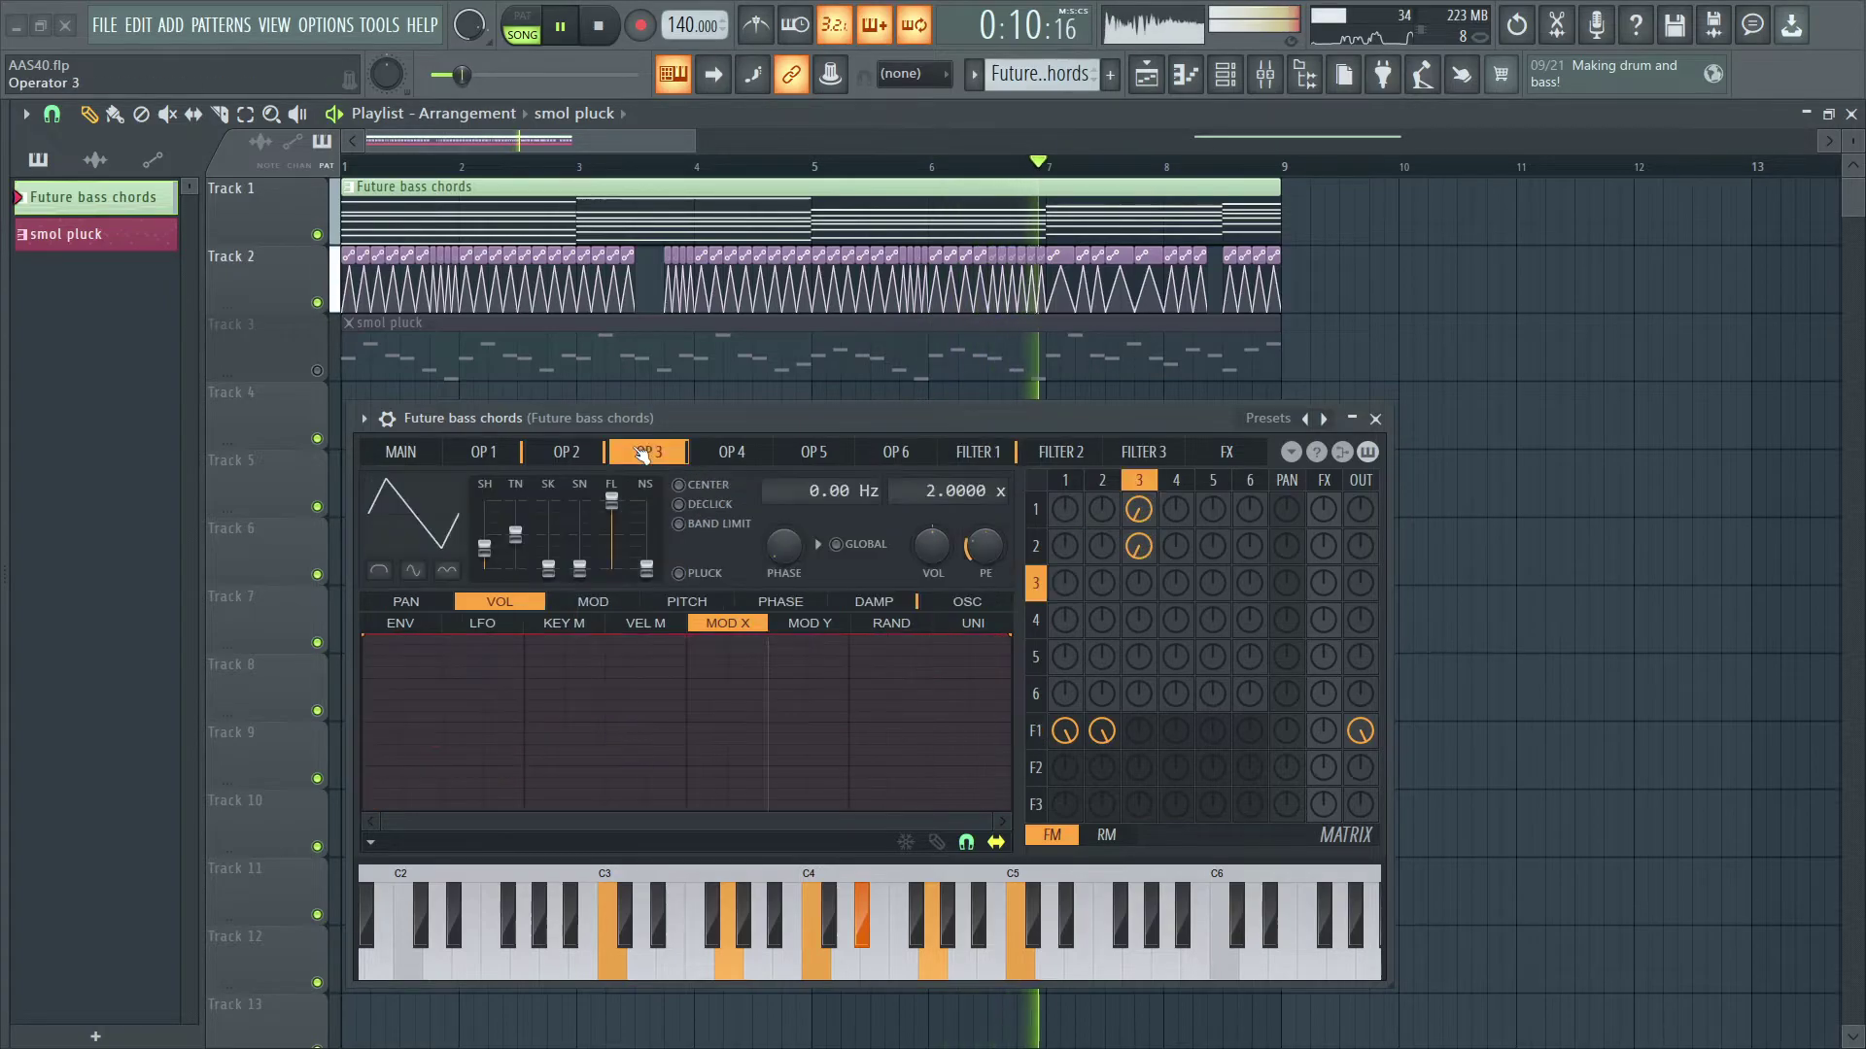
click(484, 452)
key(space)
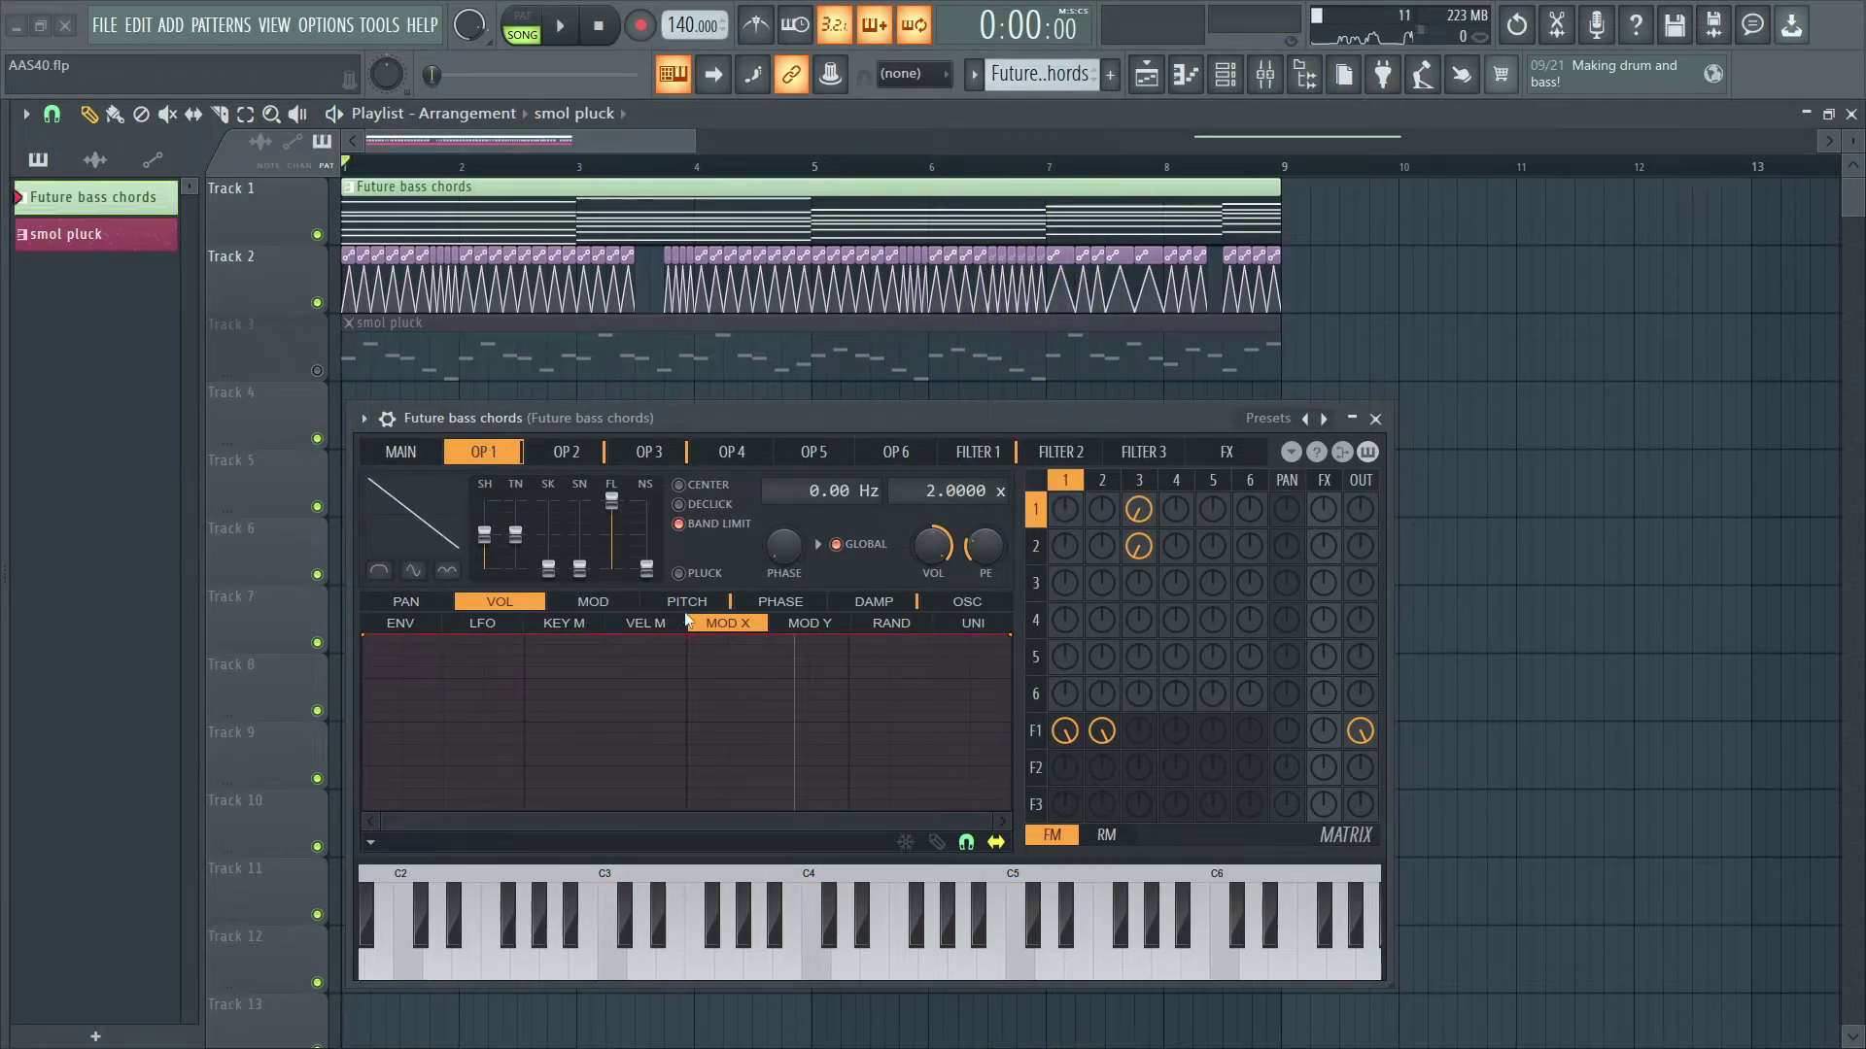
Try a 24.85% tension on Filter 1's volume Mod X curve during playback and straighten the curve again
click(978, 452)
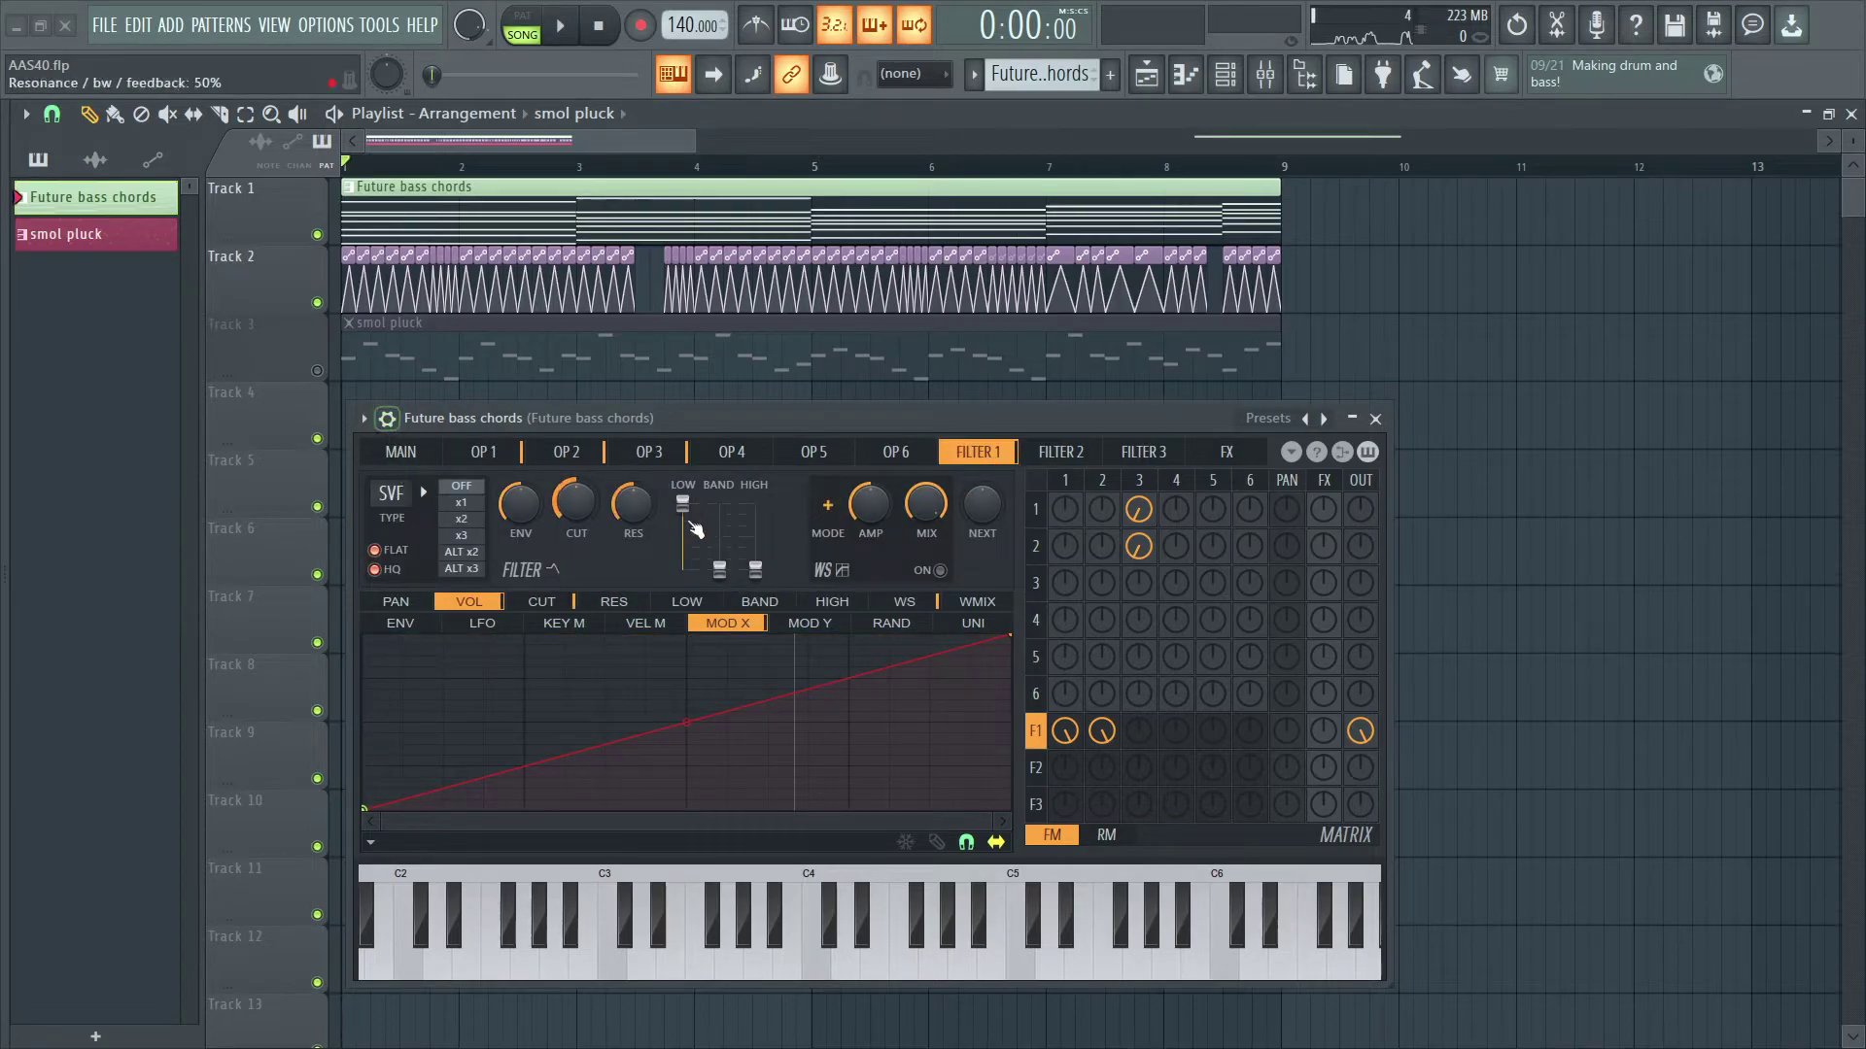
drag(687, 722, 687, 783)
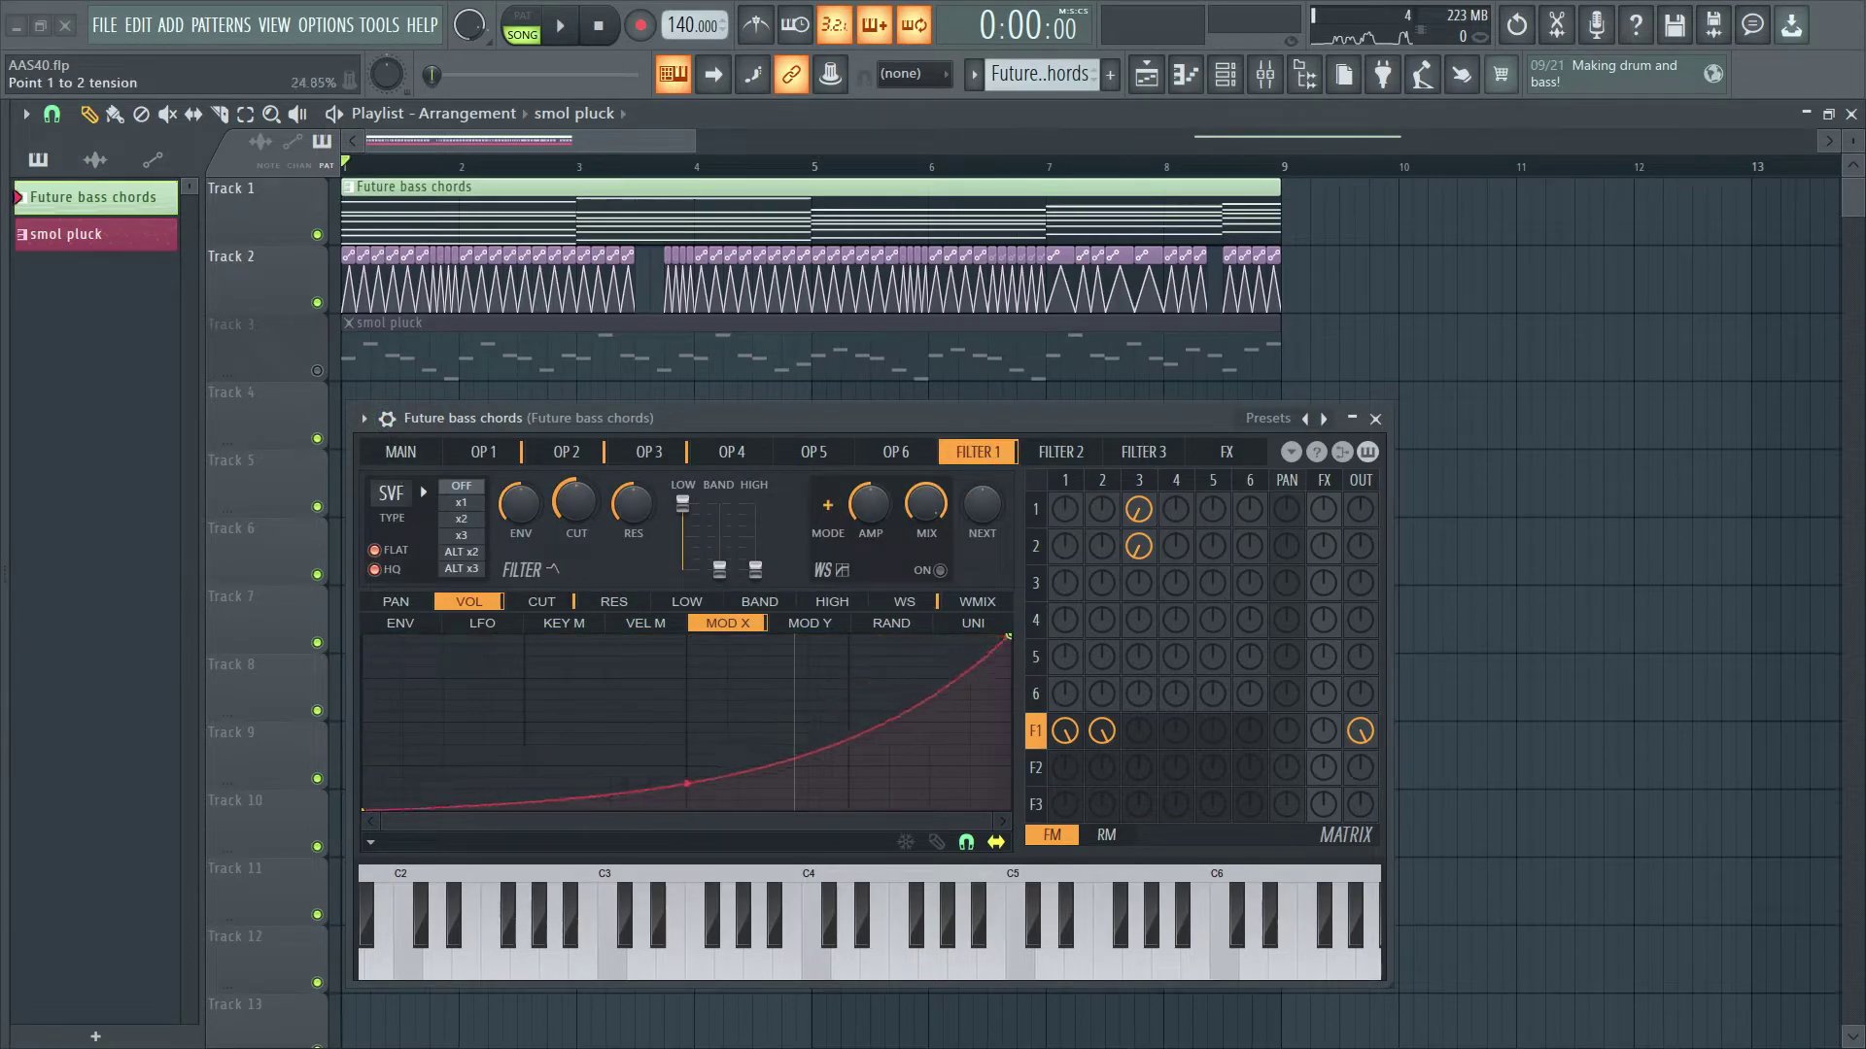
key(space)
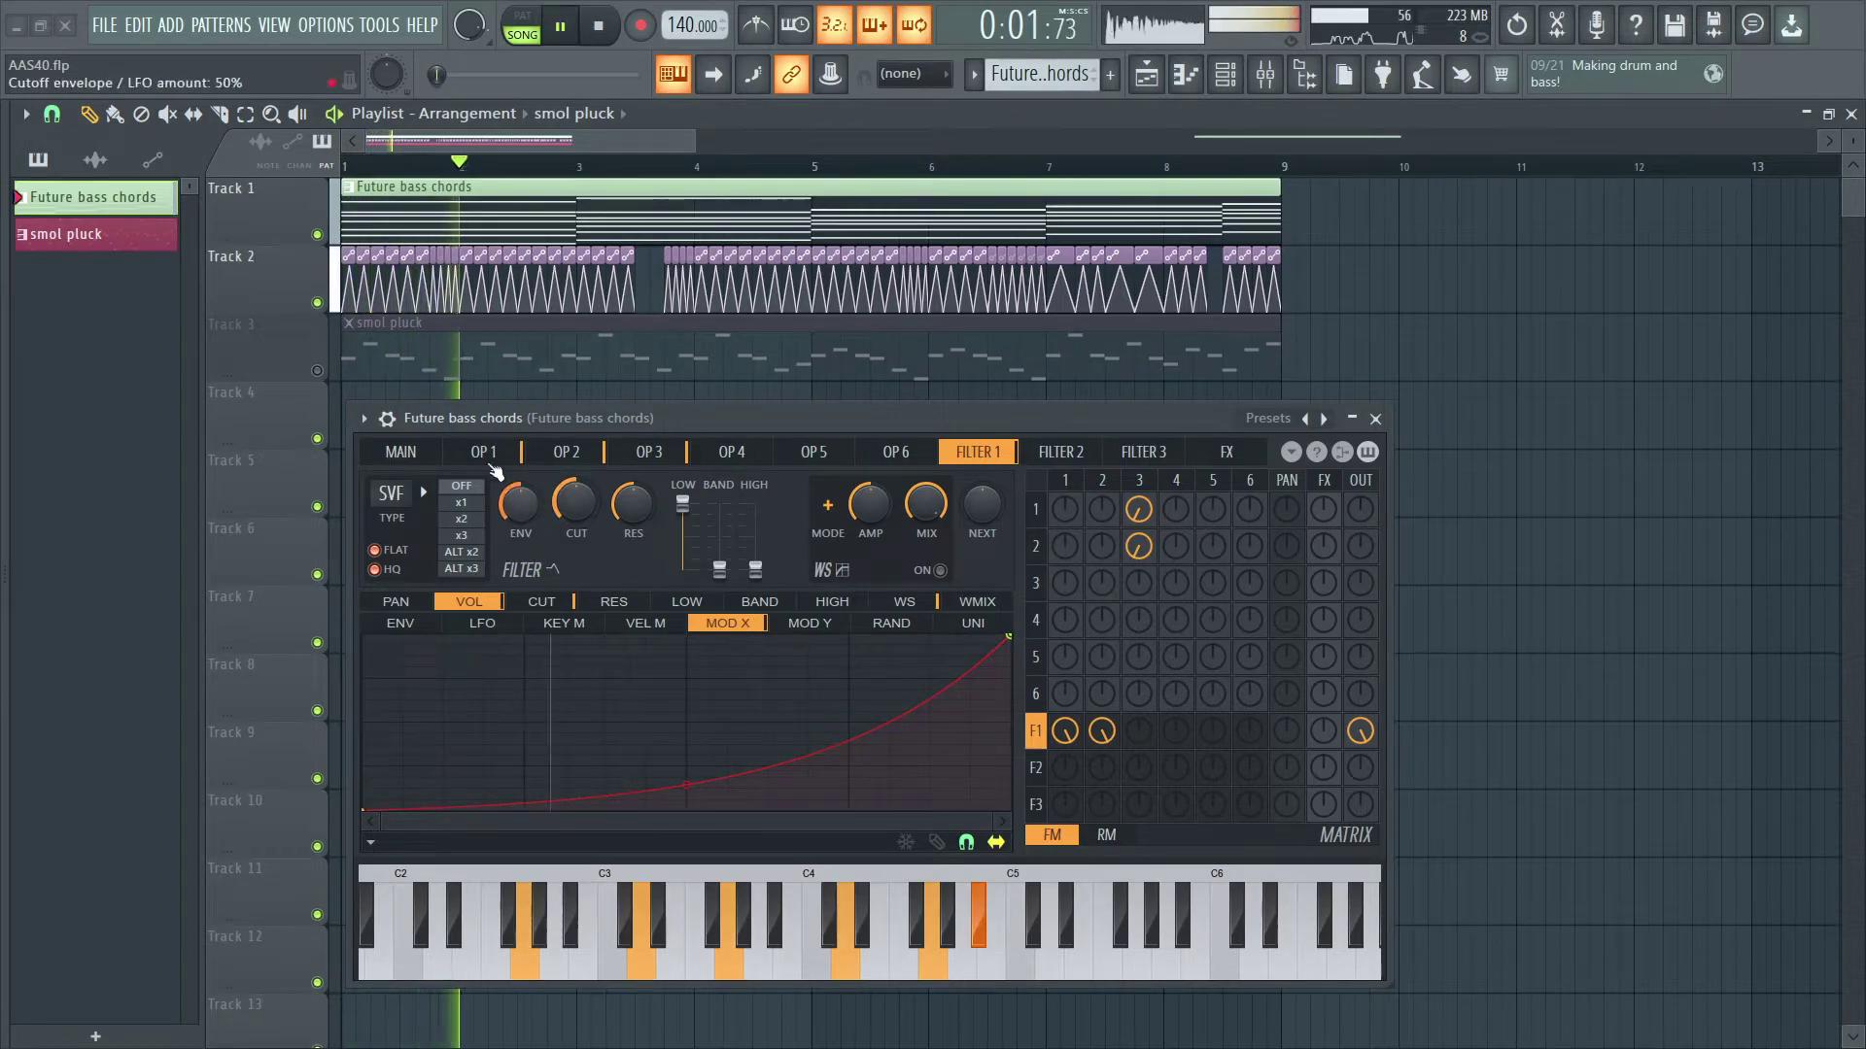
drag(687, 784, 687, 671)
key(space)
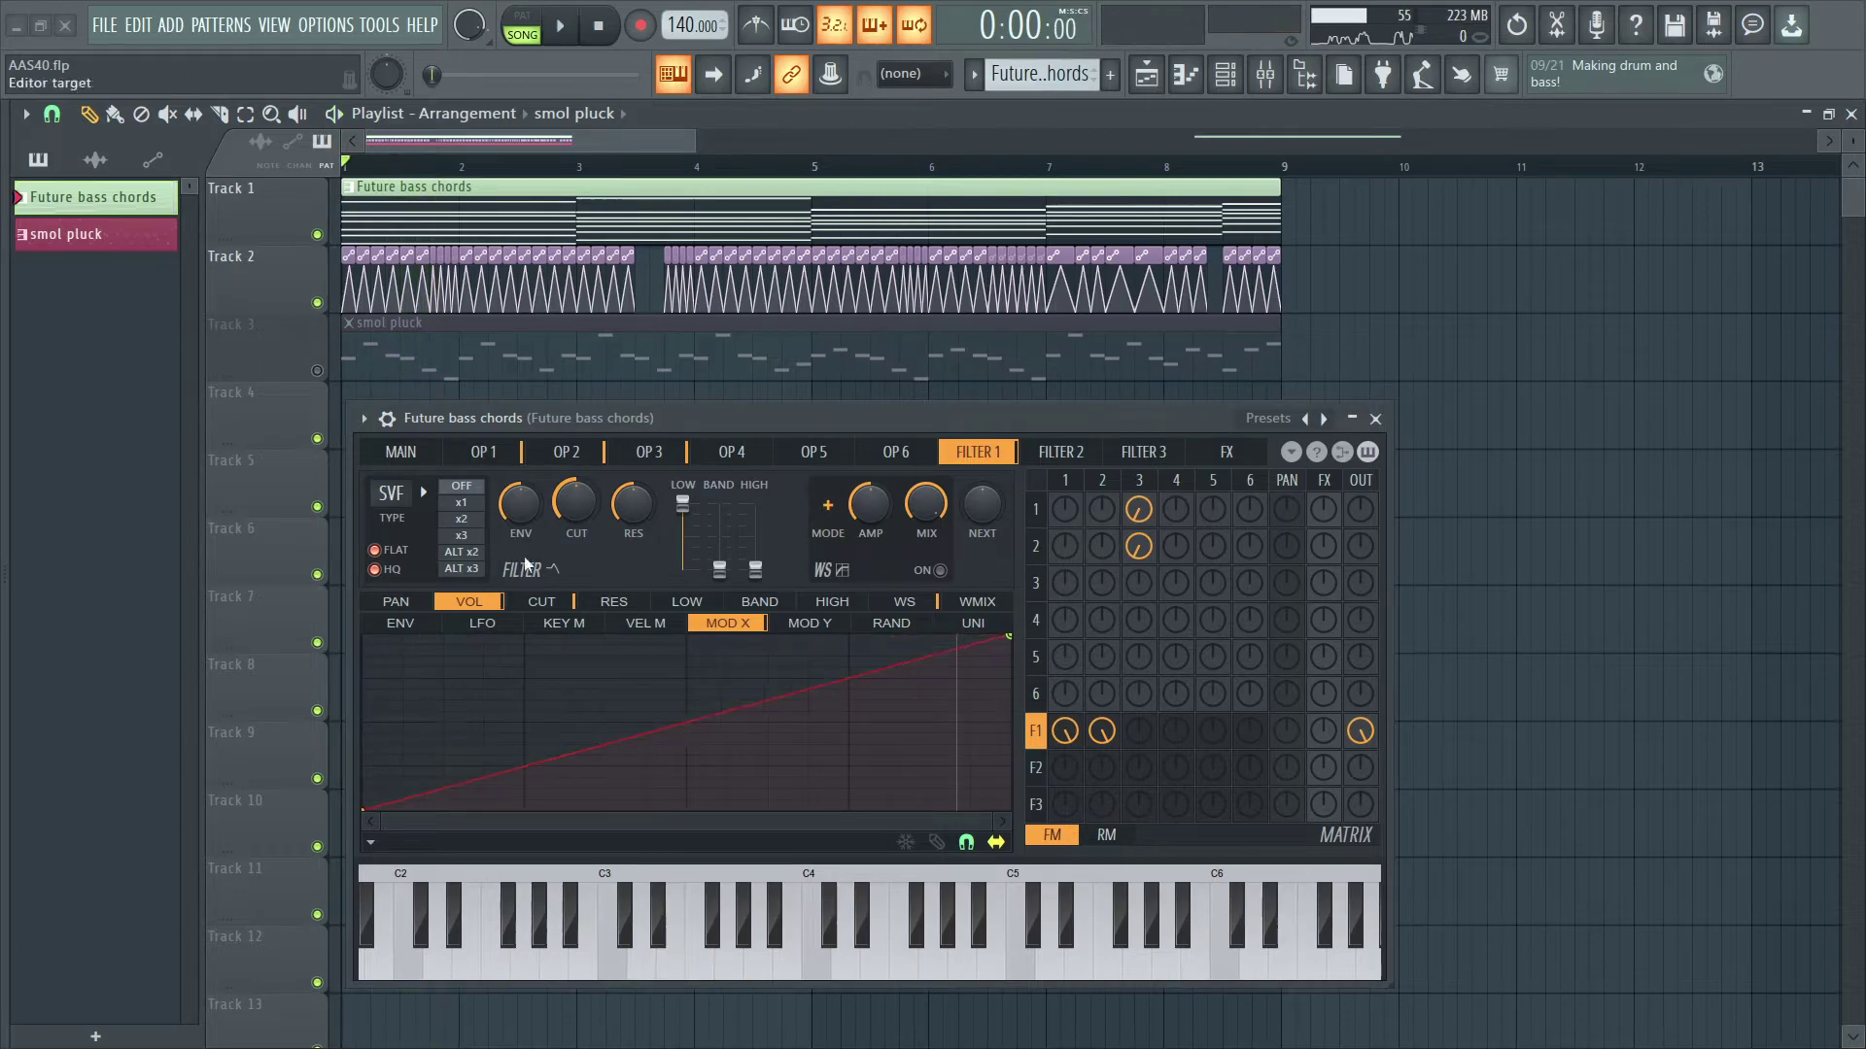
Remove the frequency modulation from operator 3 to operator 1 in the matrix and show operator 3's settings
click(400, 451)
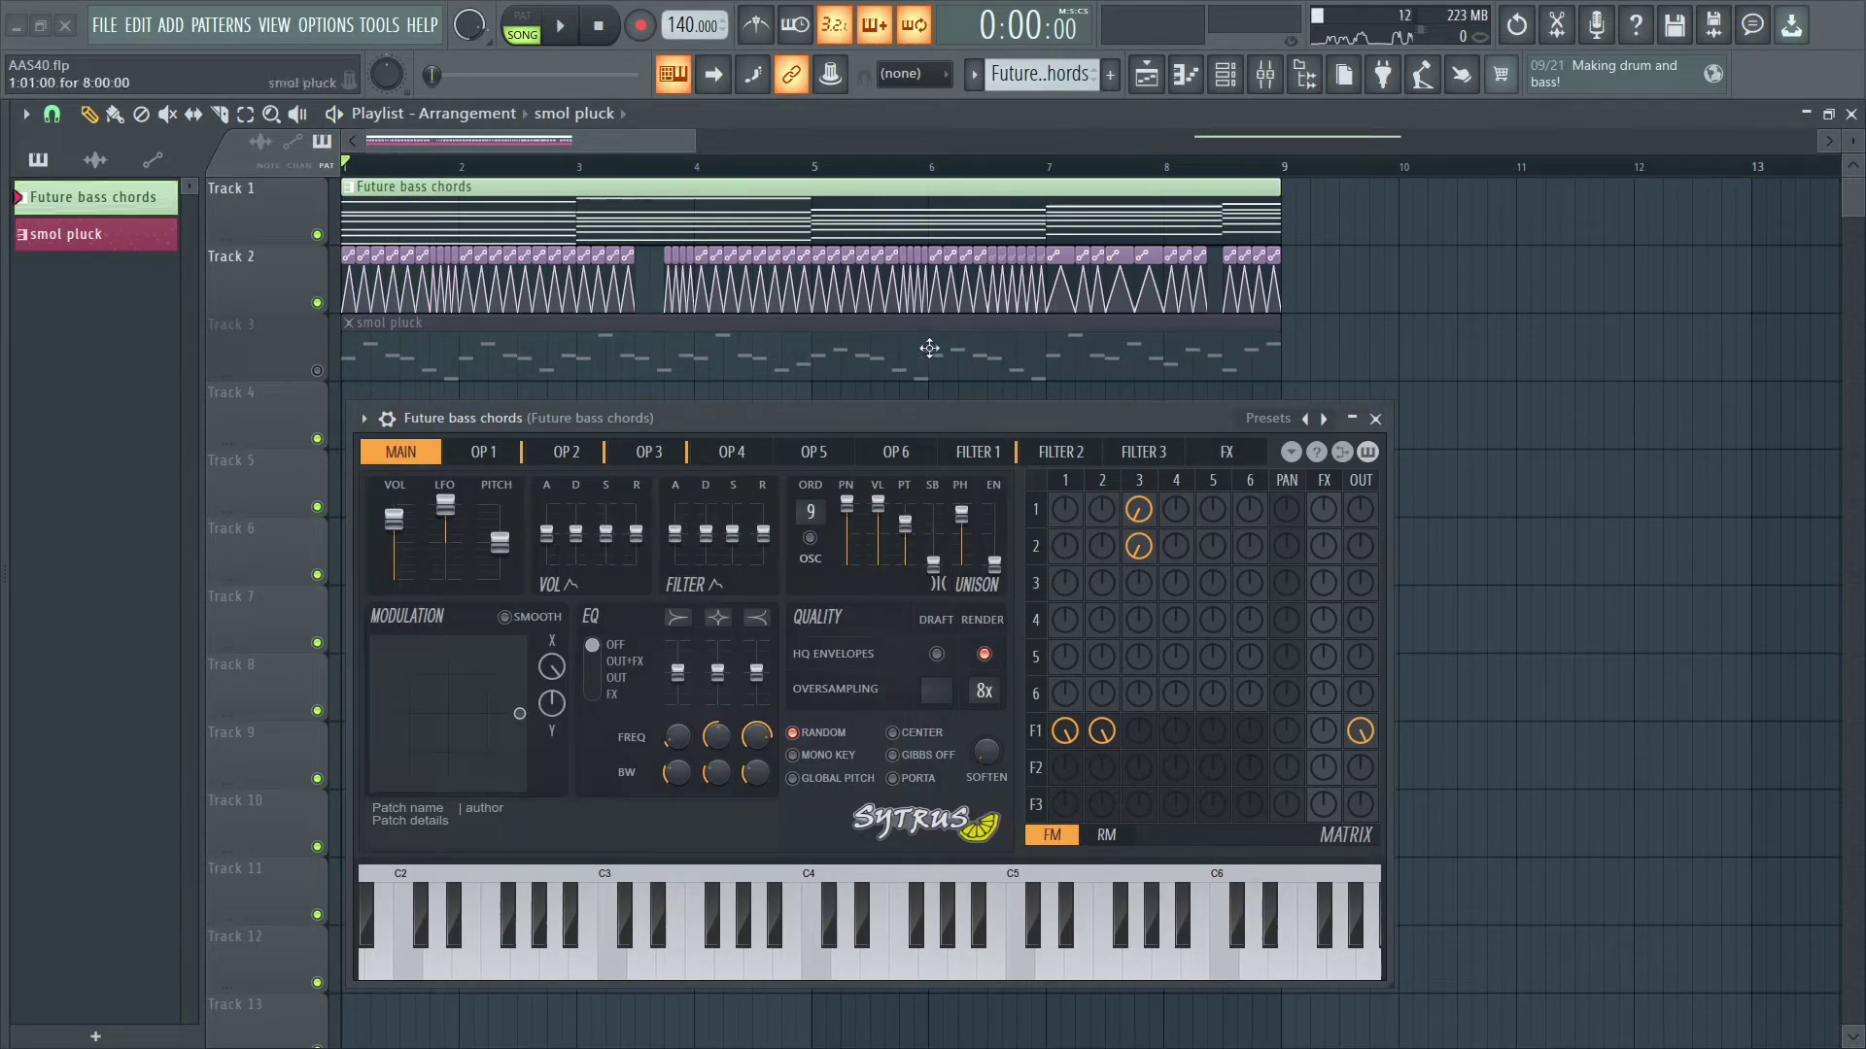
drag(1139, 510, 1139, 554)
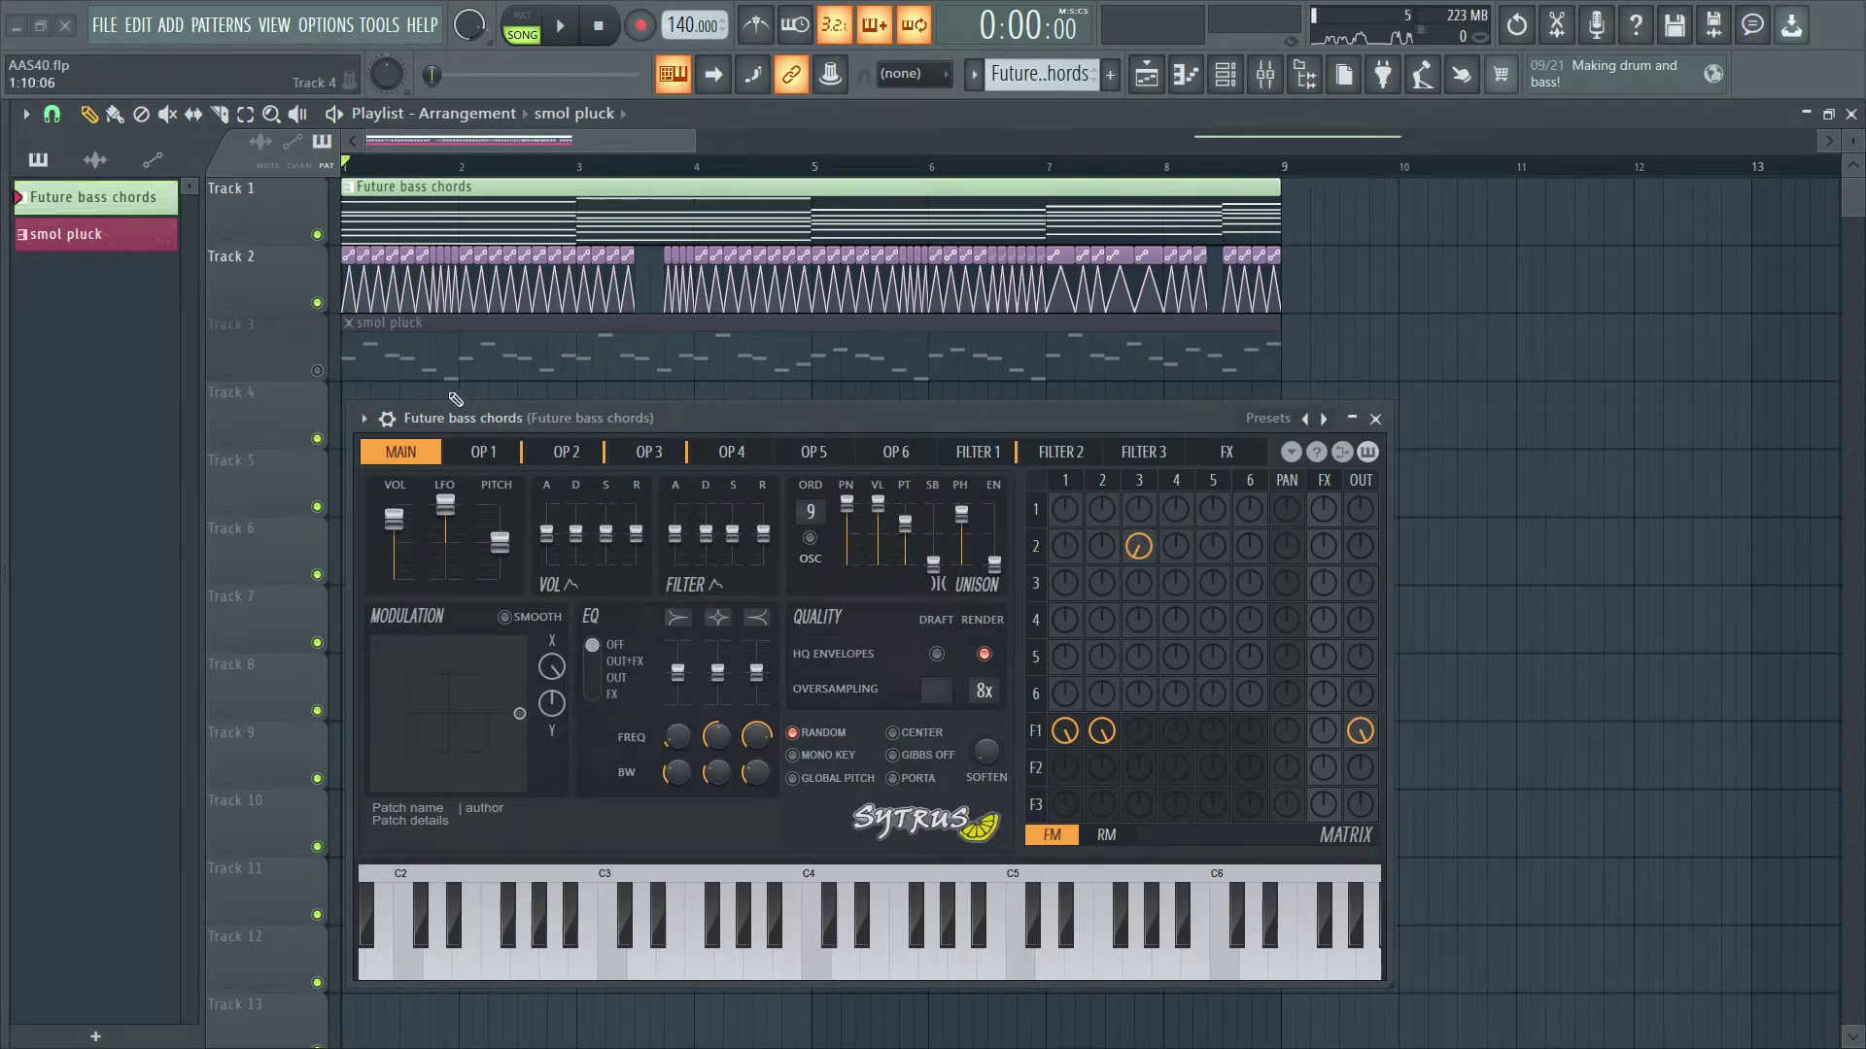
click(651, 453)
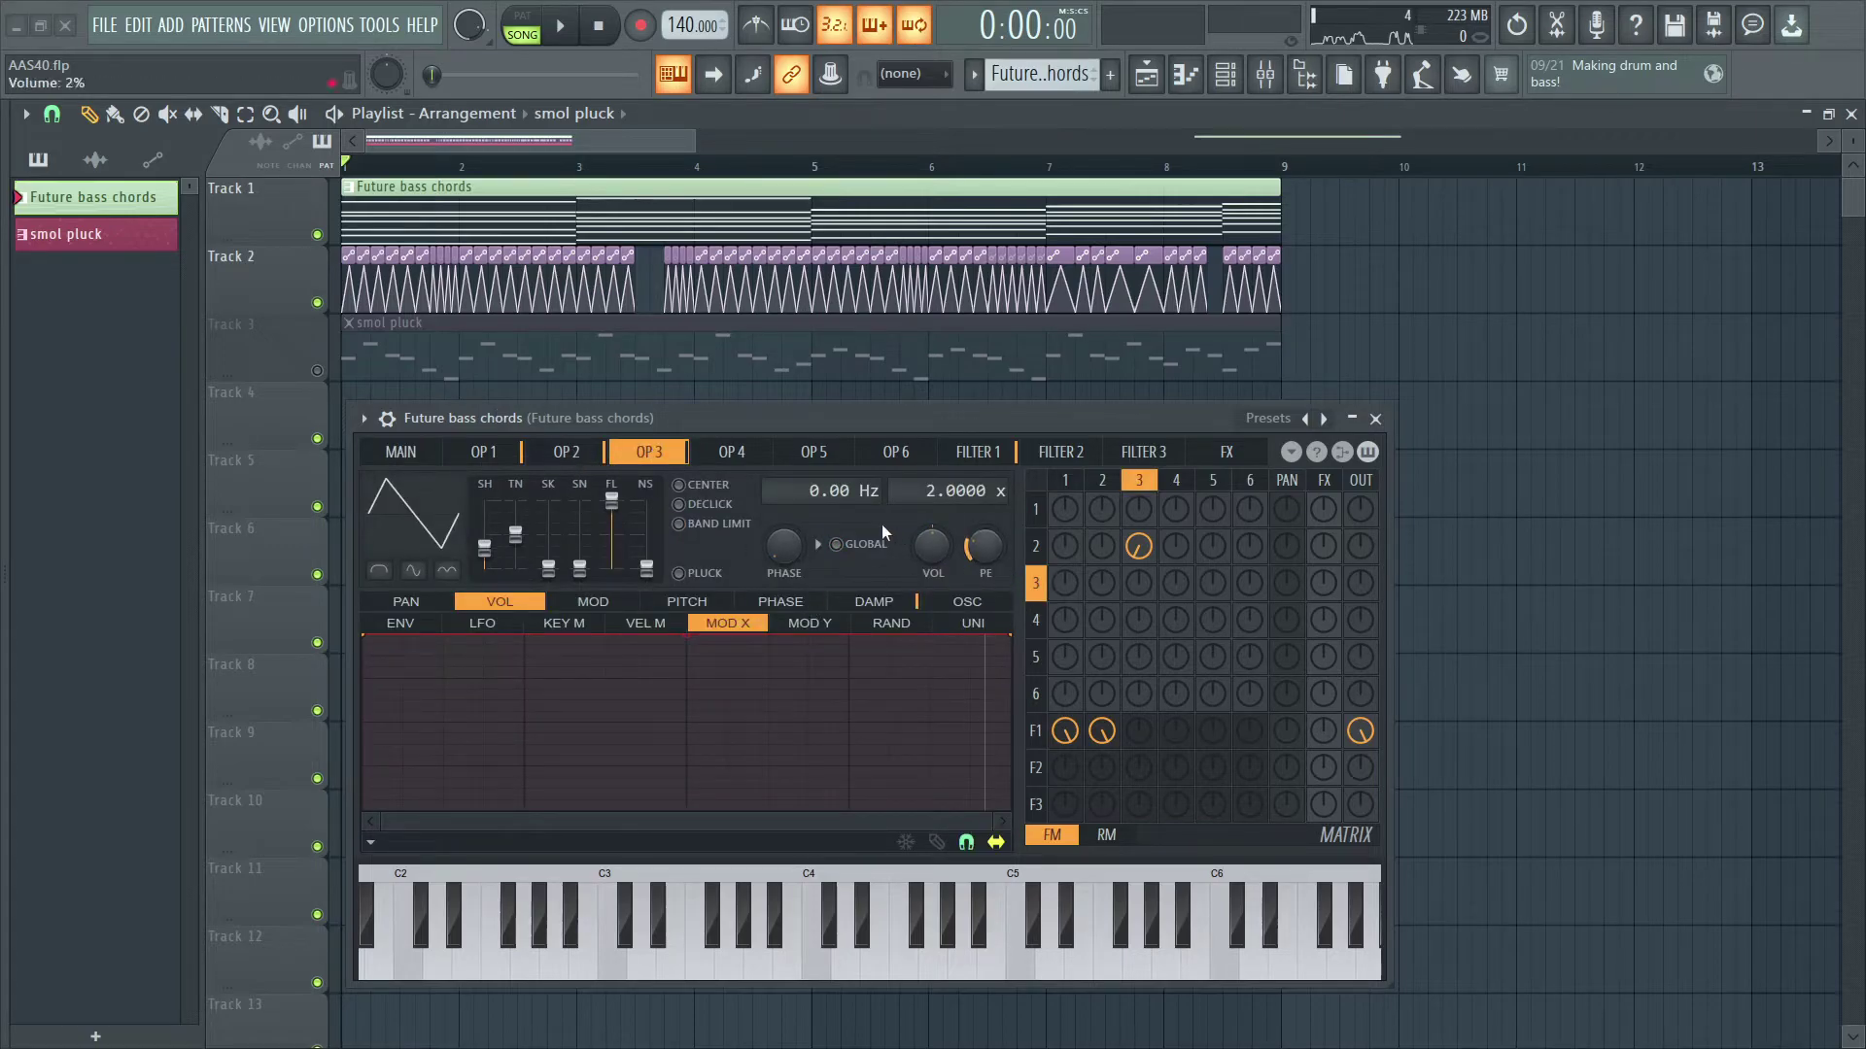
Open the Sub sep instrument from the channel rack and arrange the windows so its operator 1 volume Mod X mapping is in view
drag(942, 410, 931, 402)
key(F6)
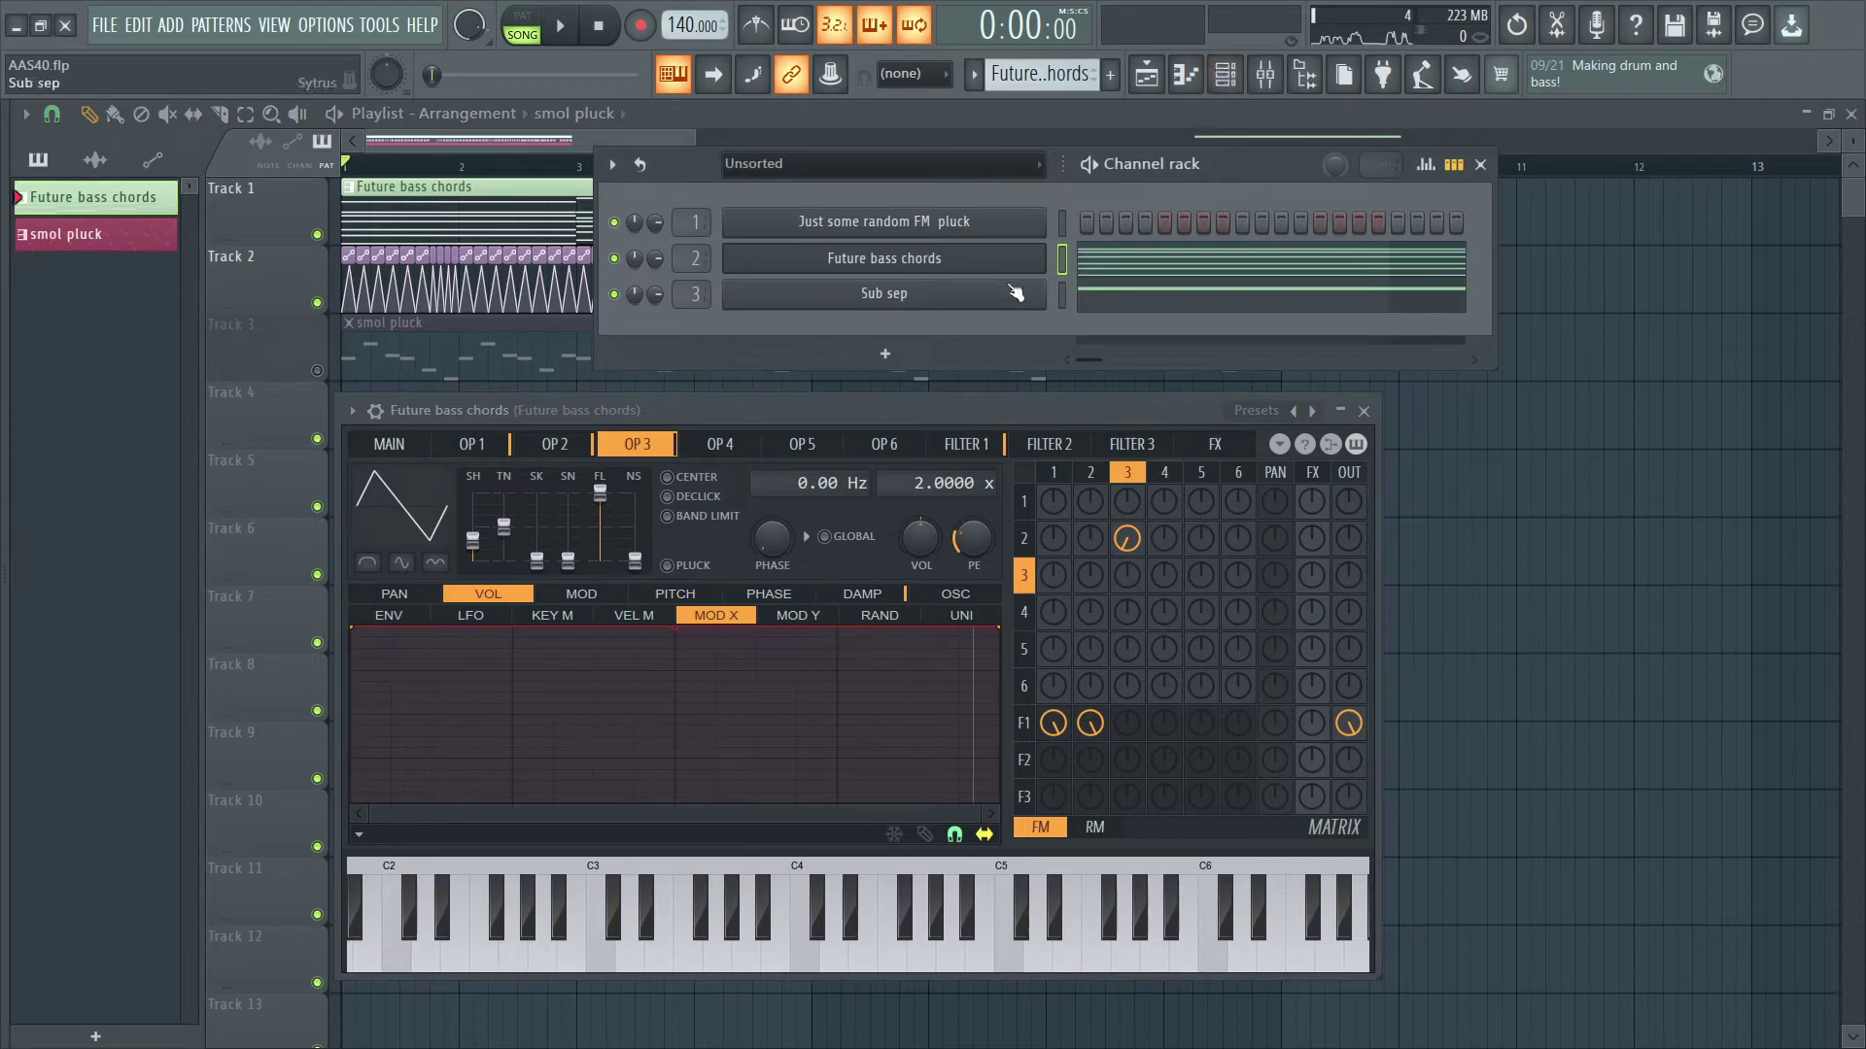
click(1022, 303)
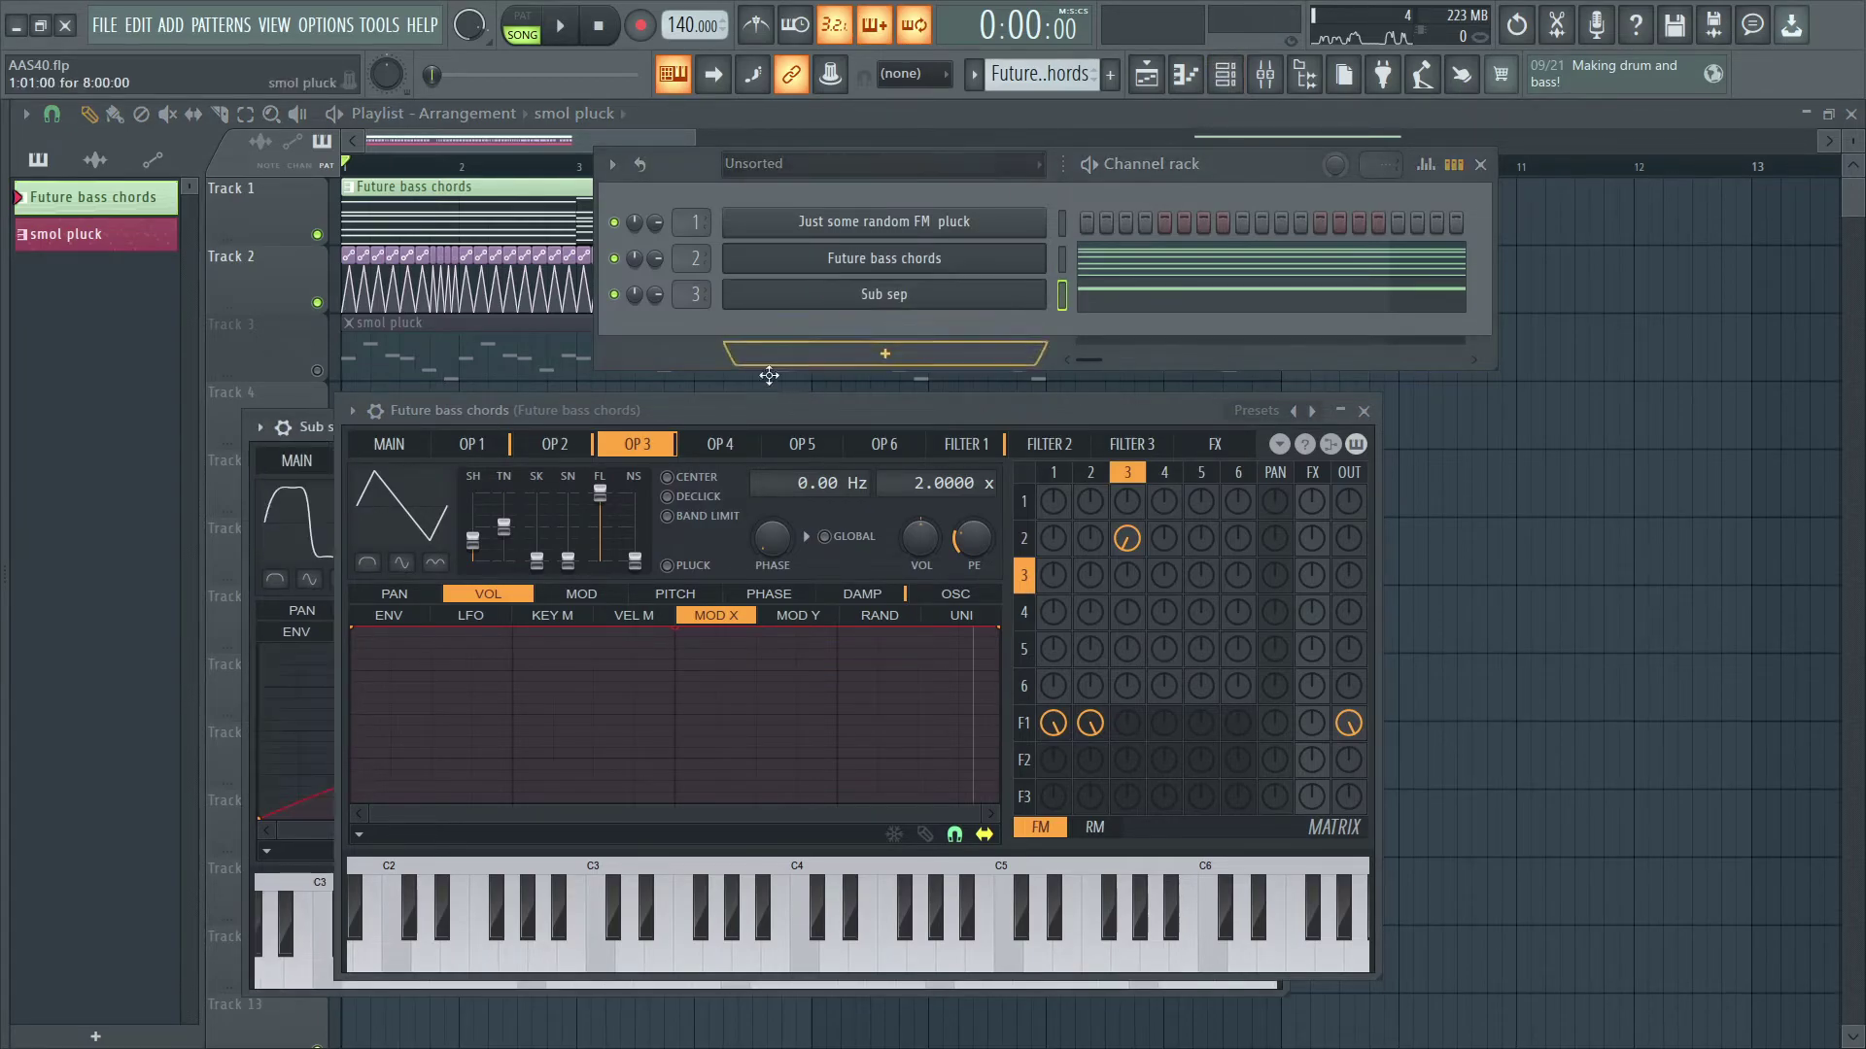
drag(856, 410, 1230, 637)
drag(795, 431, 935, 370)
drag(1139, 645, 1139, 795)
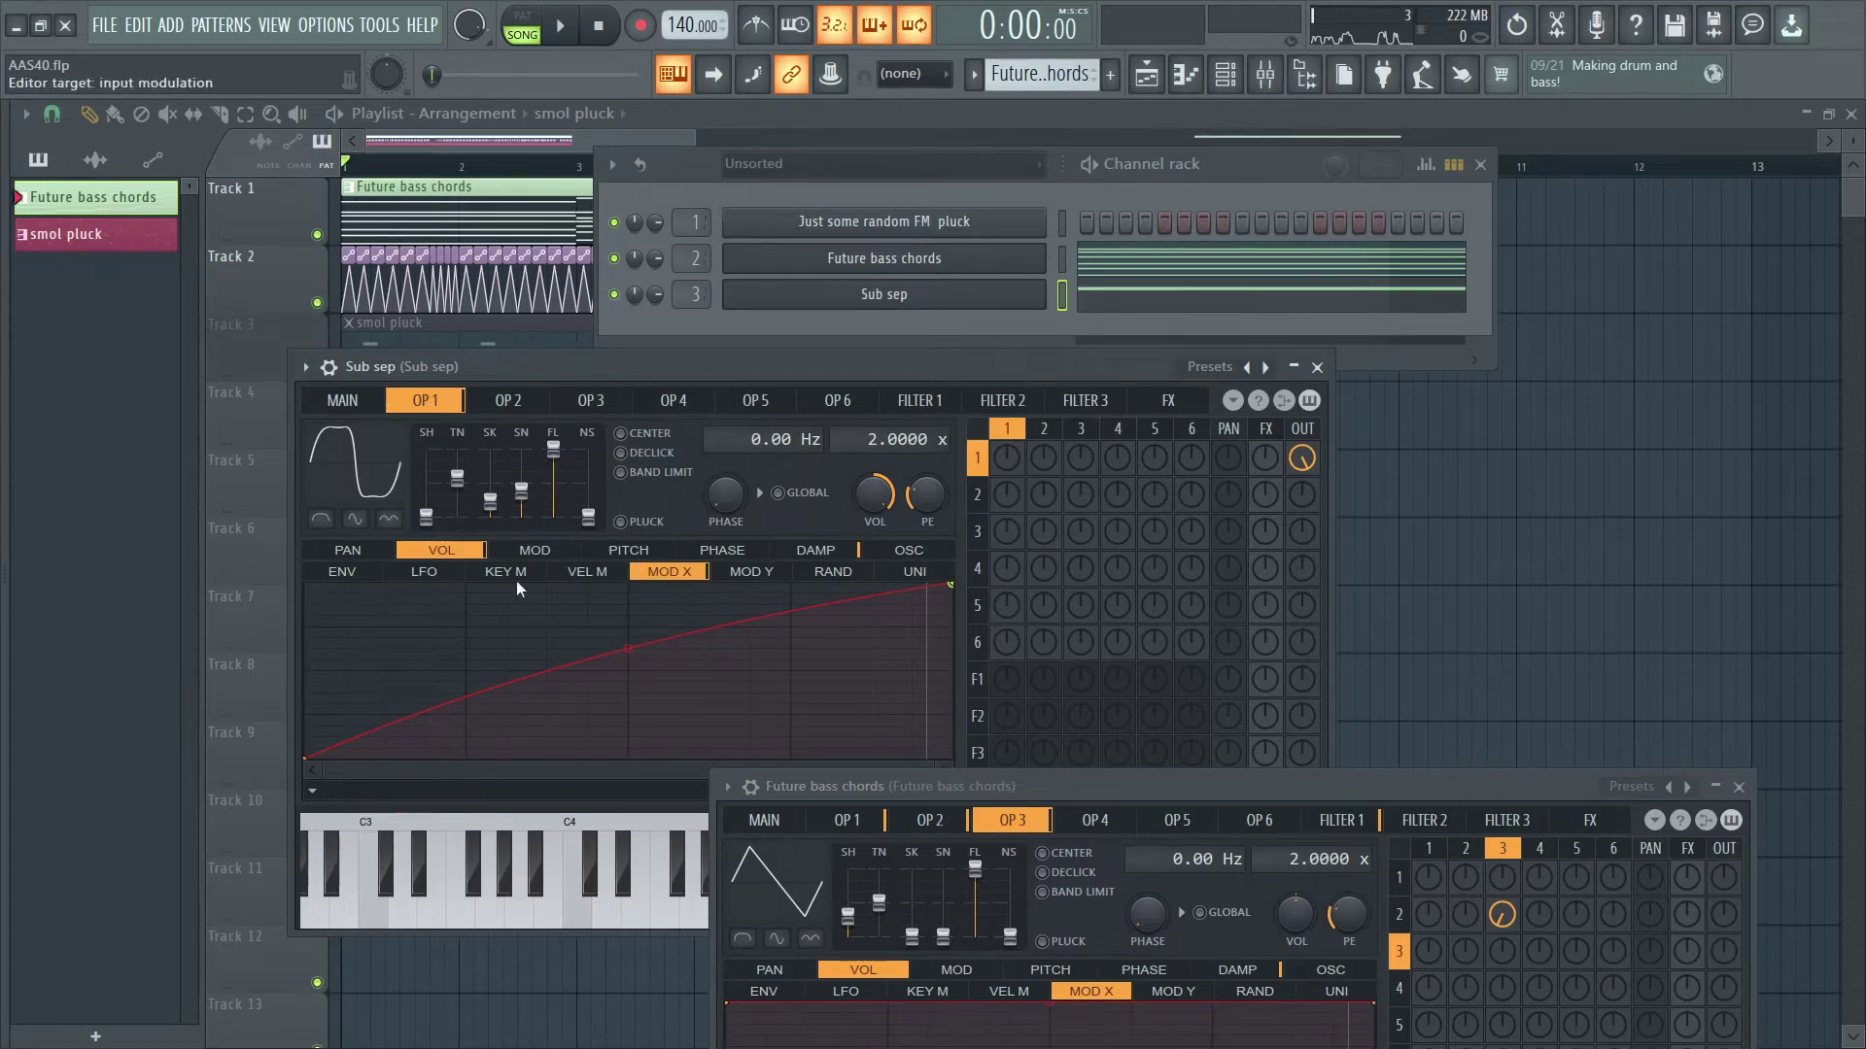
Link Sub sep's main Modulation X to the internal controller "Future bass chords - Main - Modulation X" and accept the link
click(359, 402)
drag(551, 377, 544, 369)
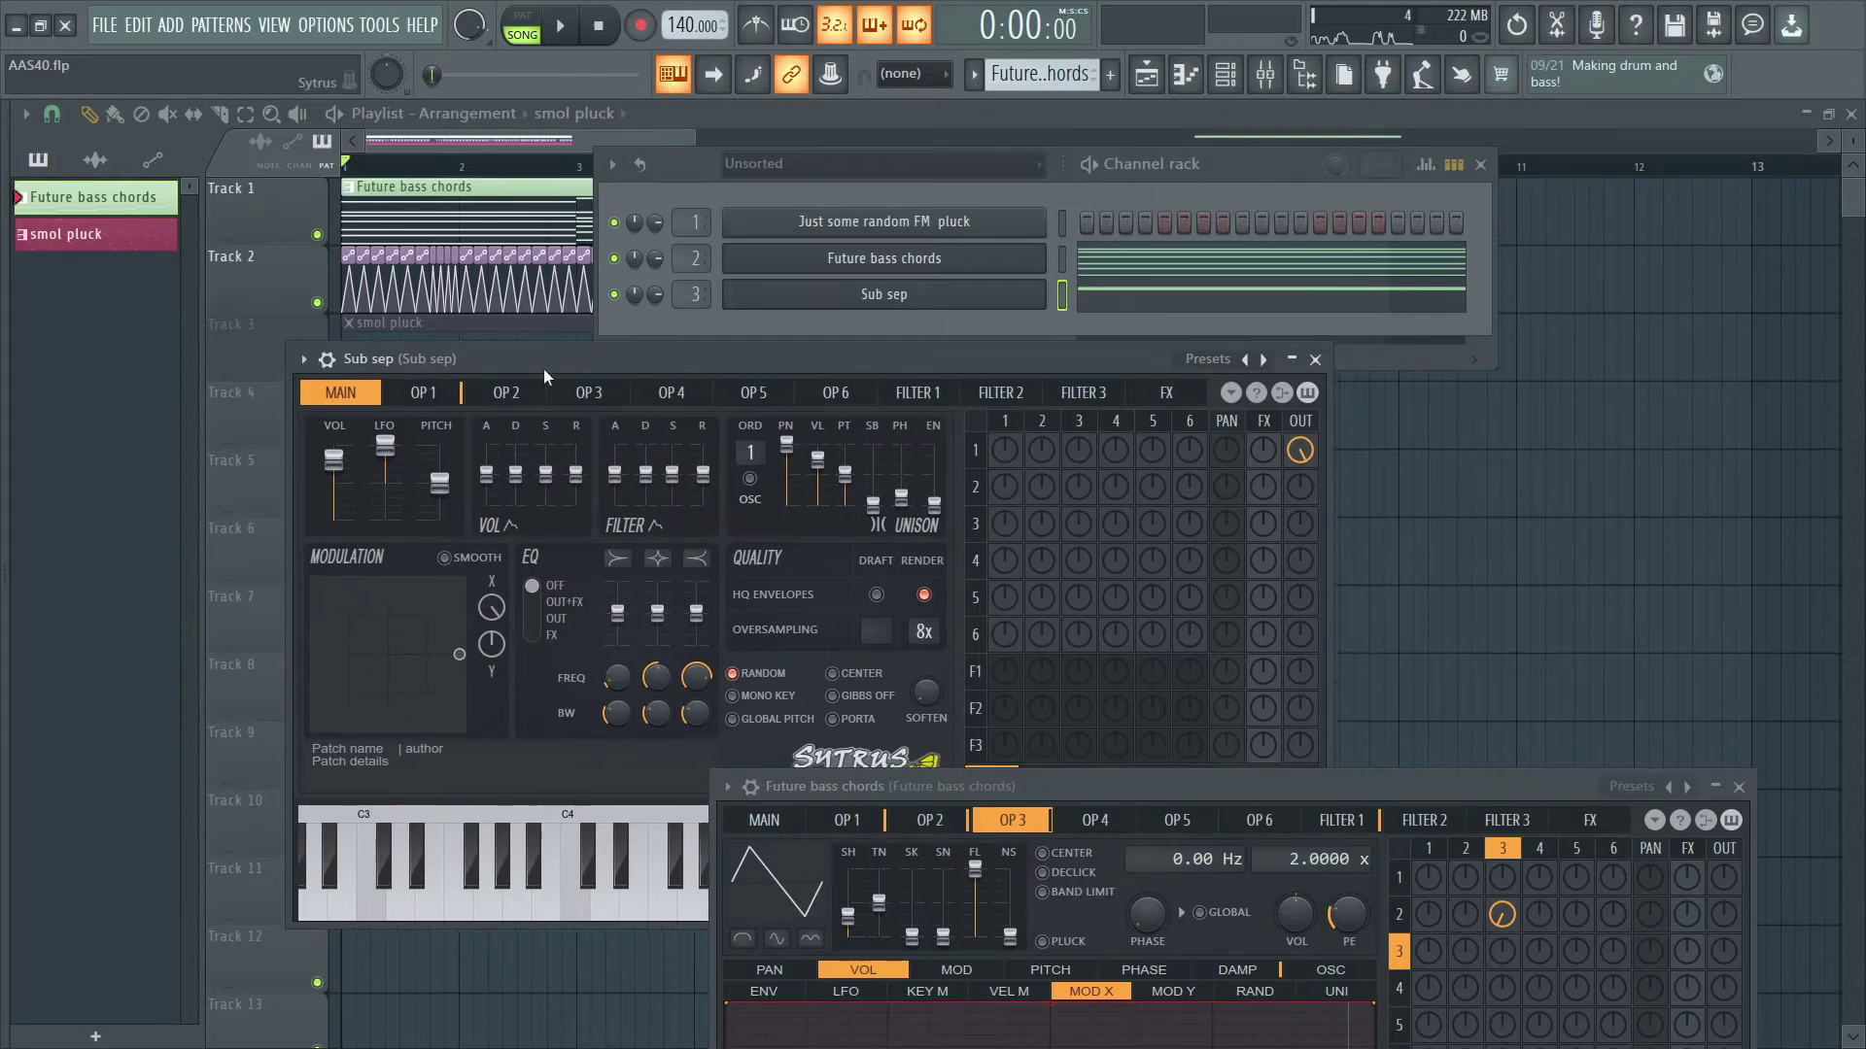
right_click(488, 610)
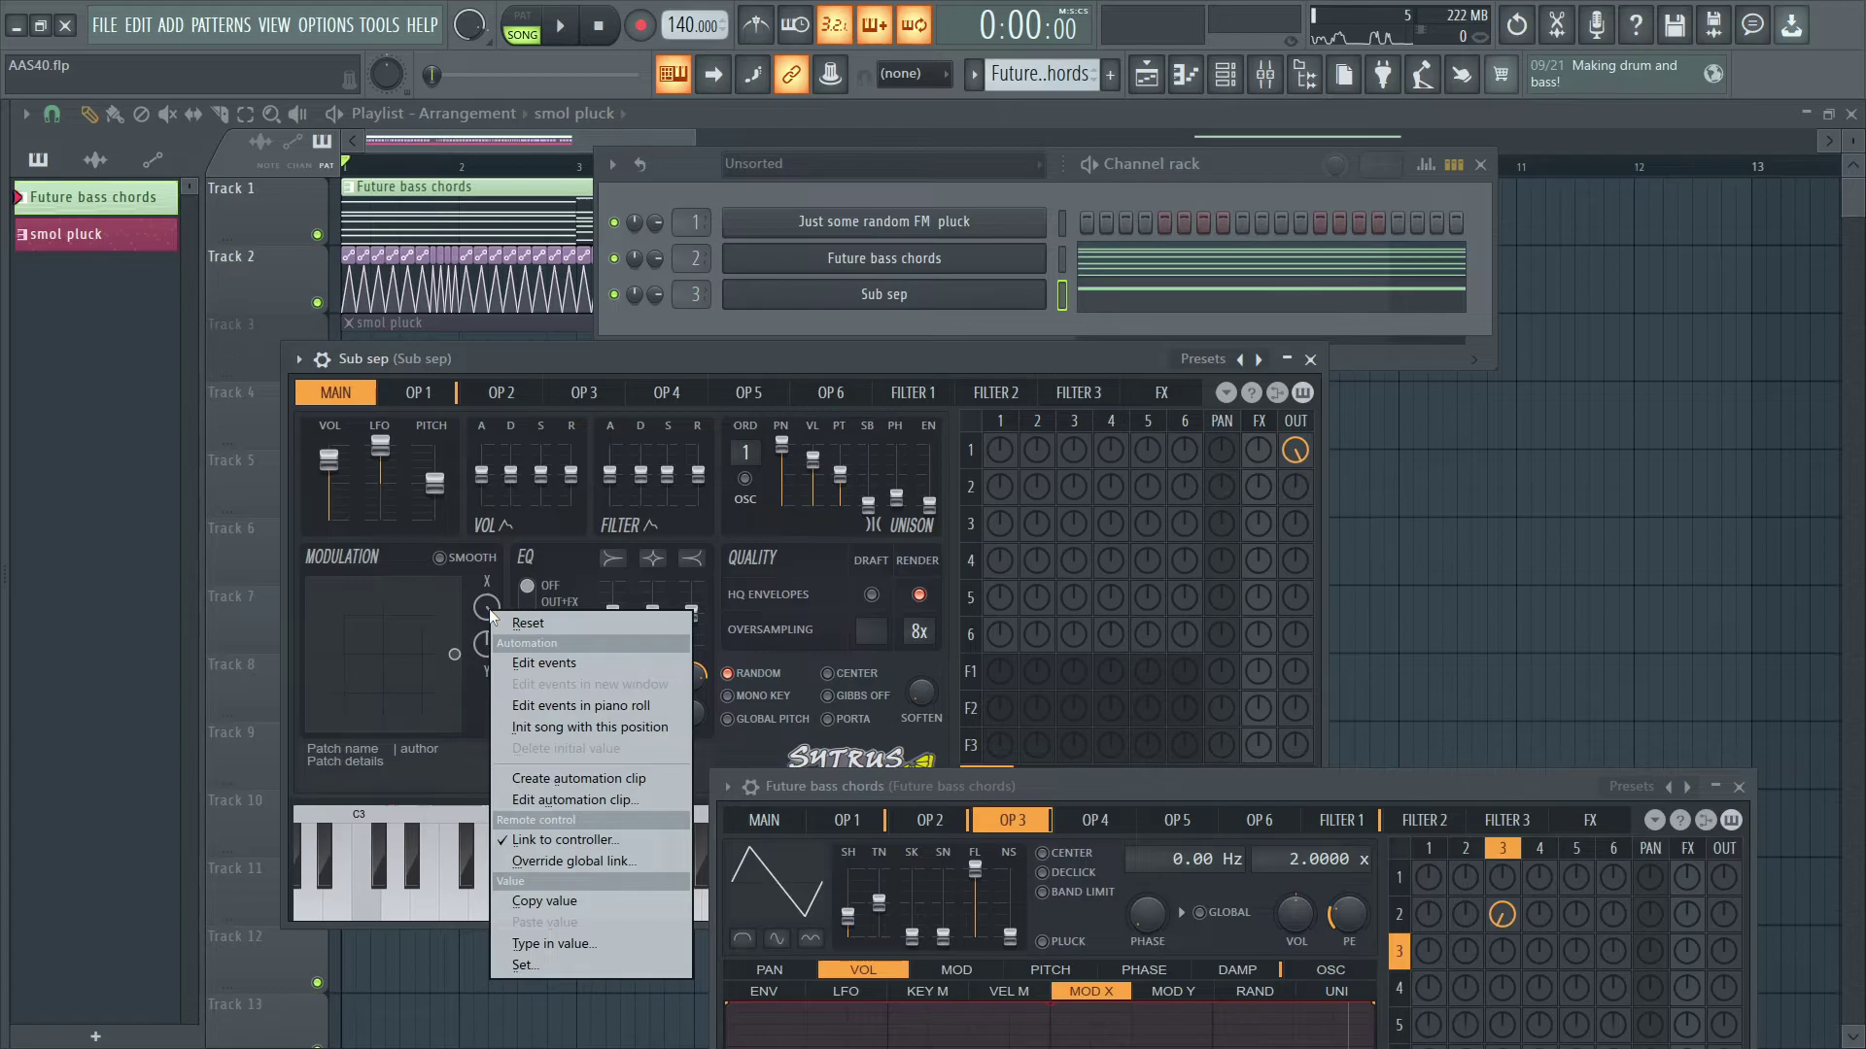
click(568, 840)
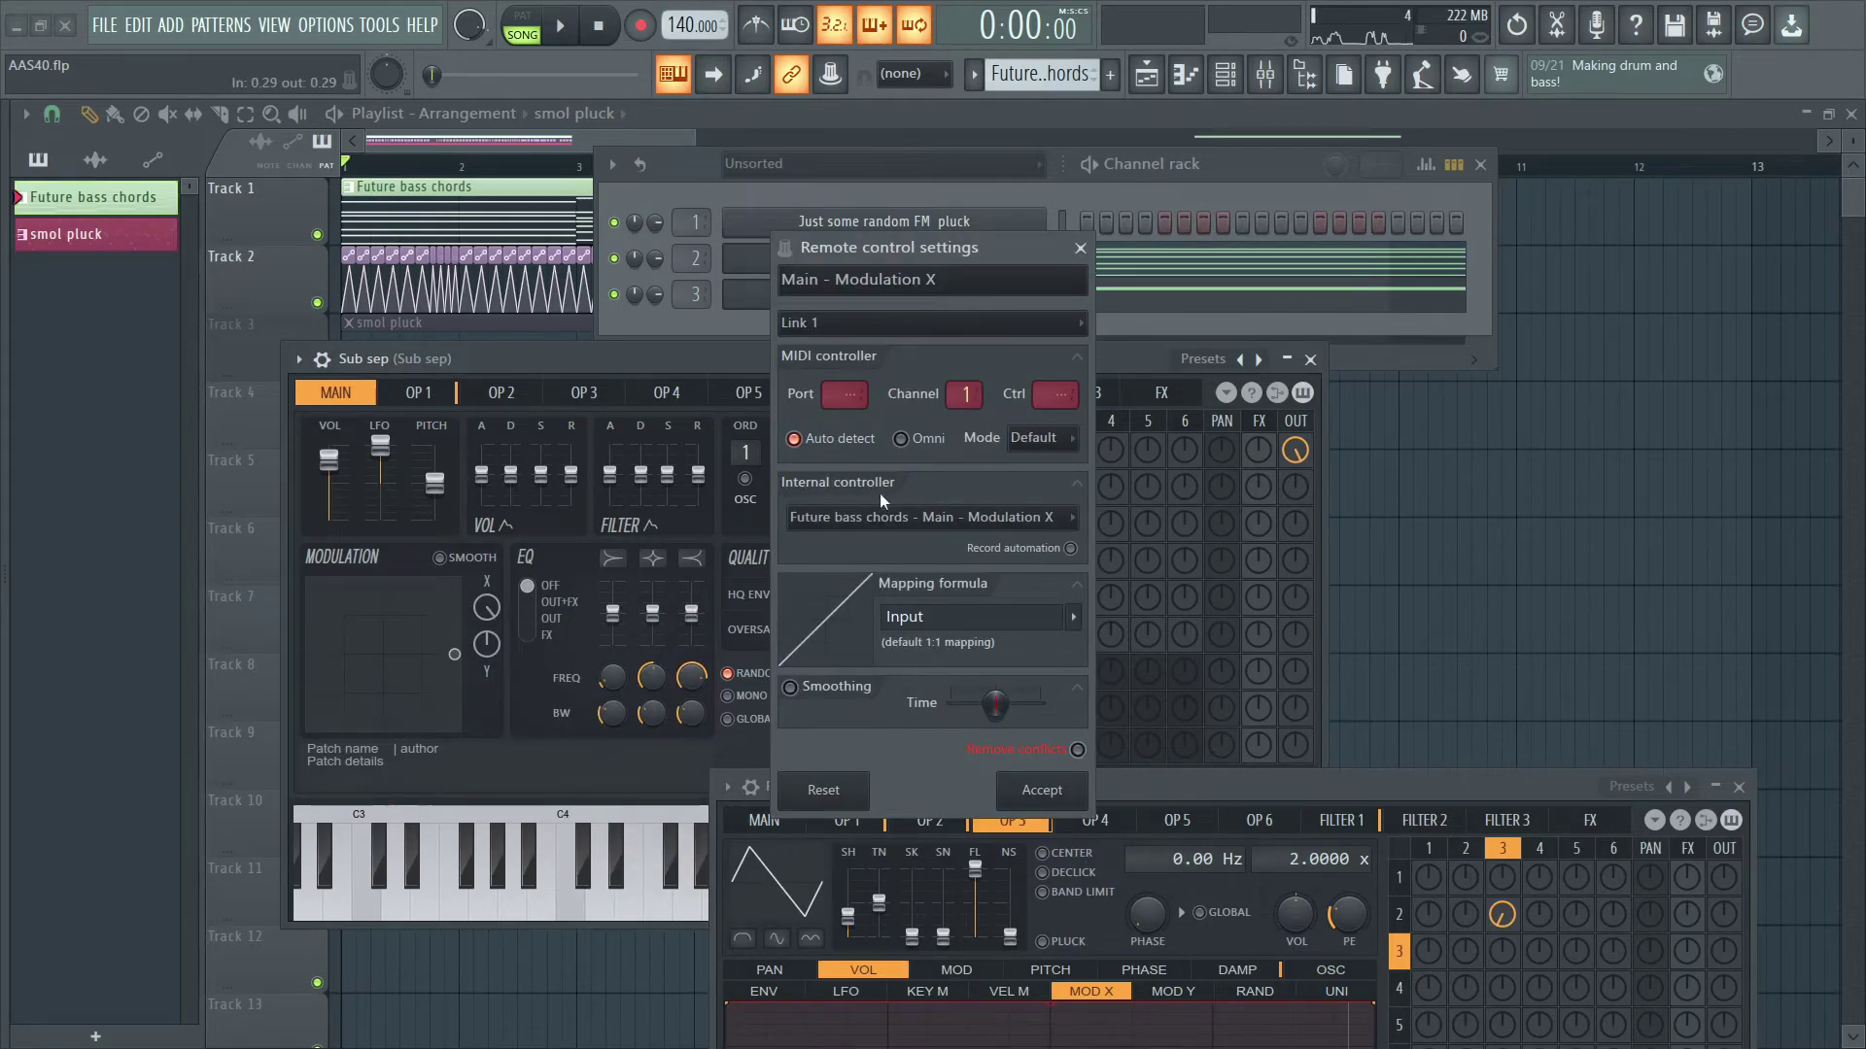
click(863, 517)
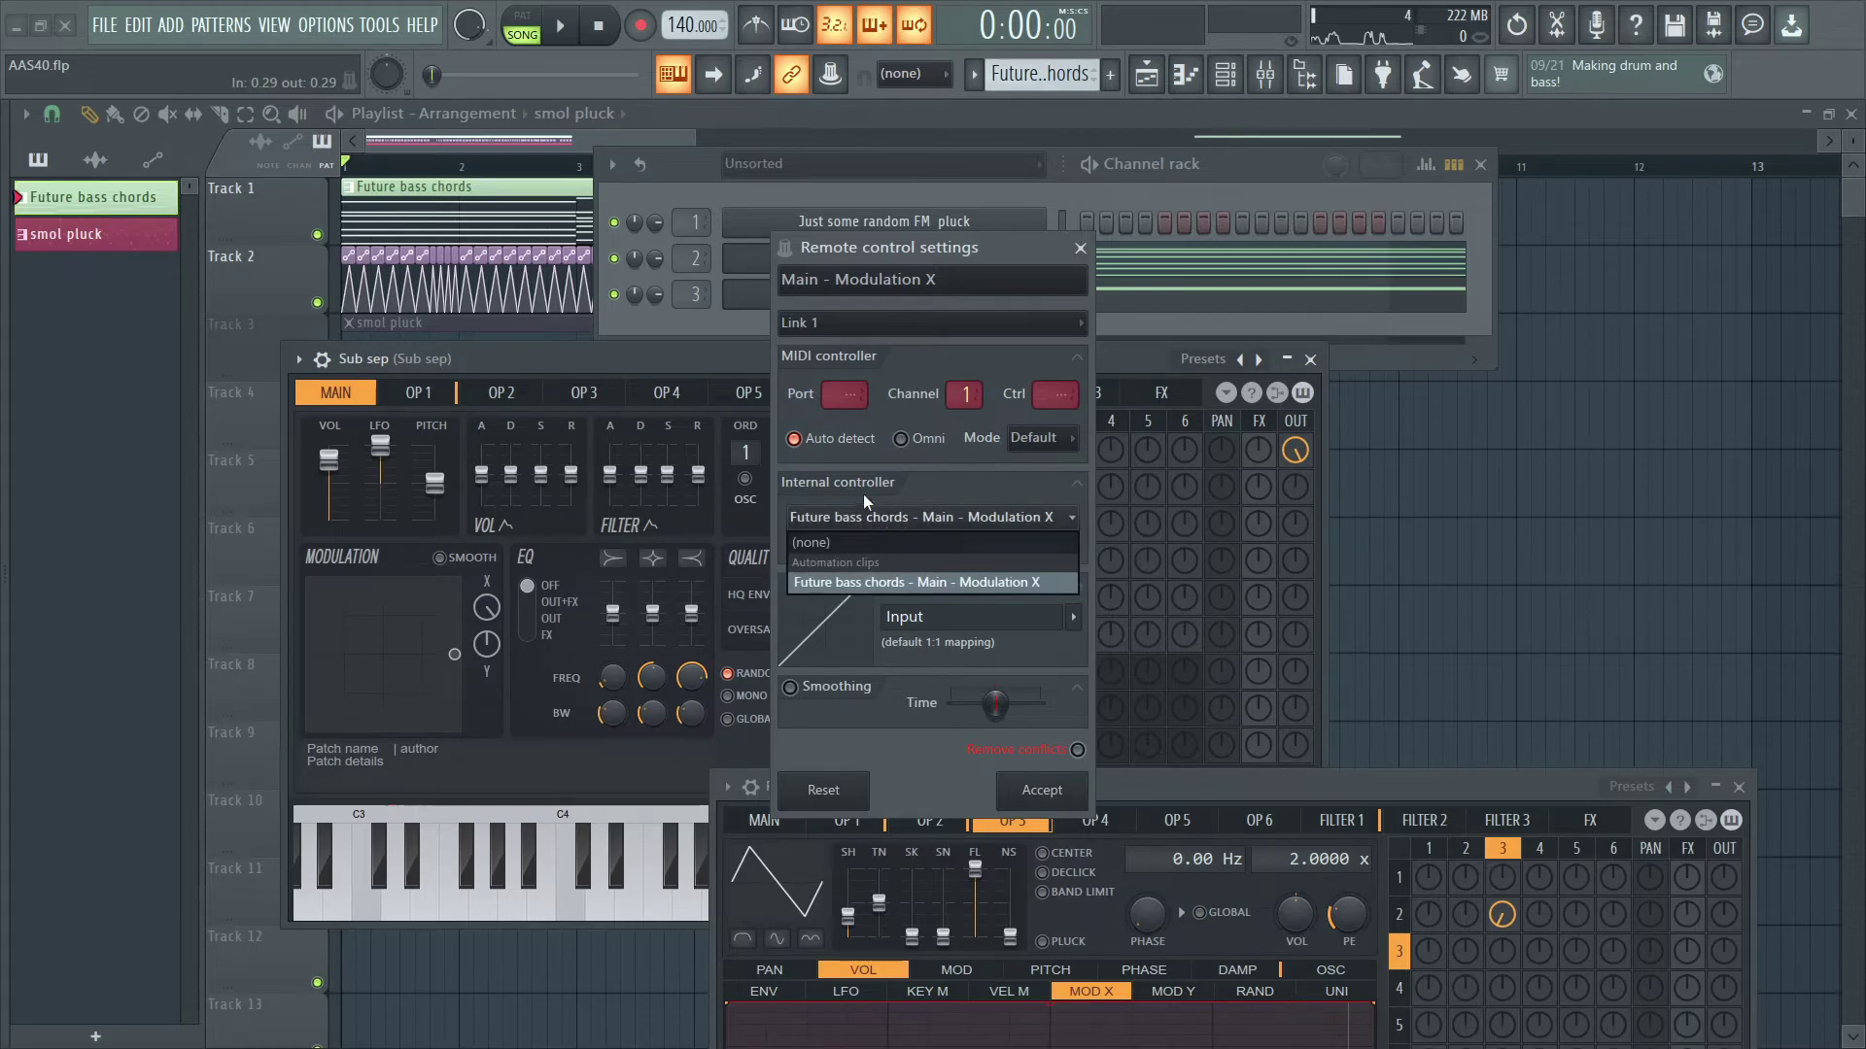
click(913, 586)
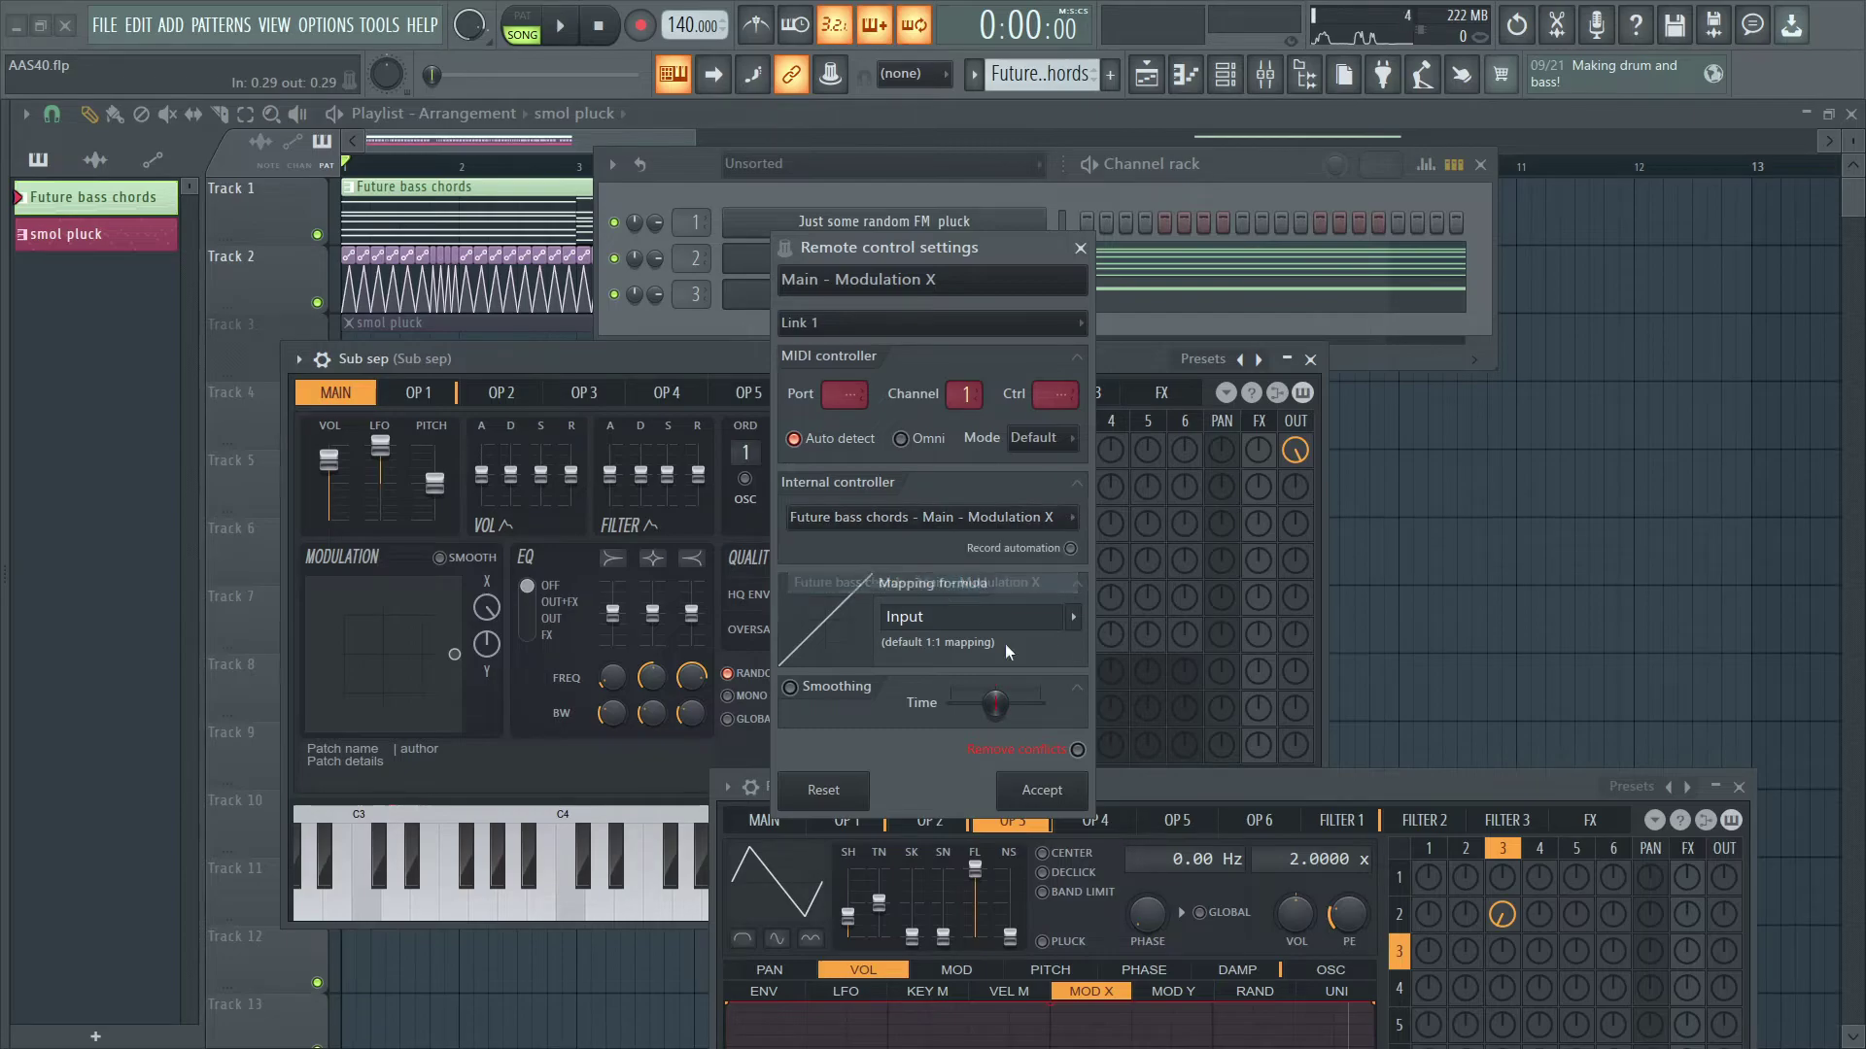
click(1042, 790)
Mute the Future bass chords channel, listen to Sub sep on its own and show its operator 1 settings
click(613, 258)
key(space)
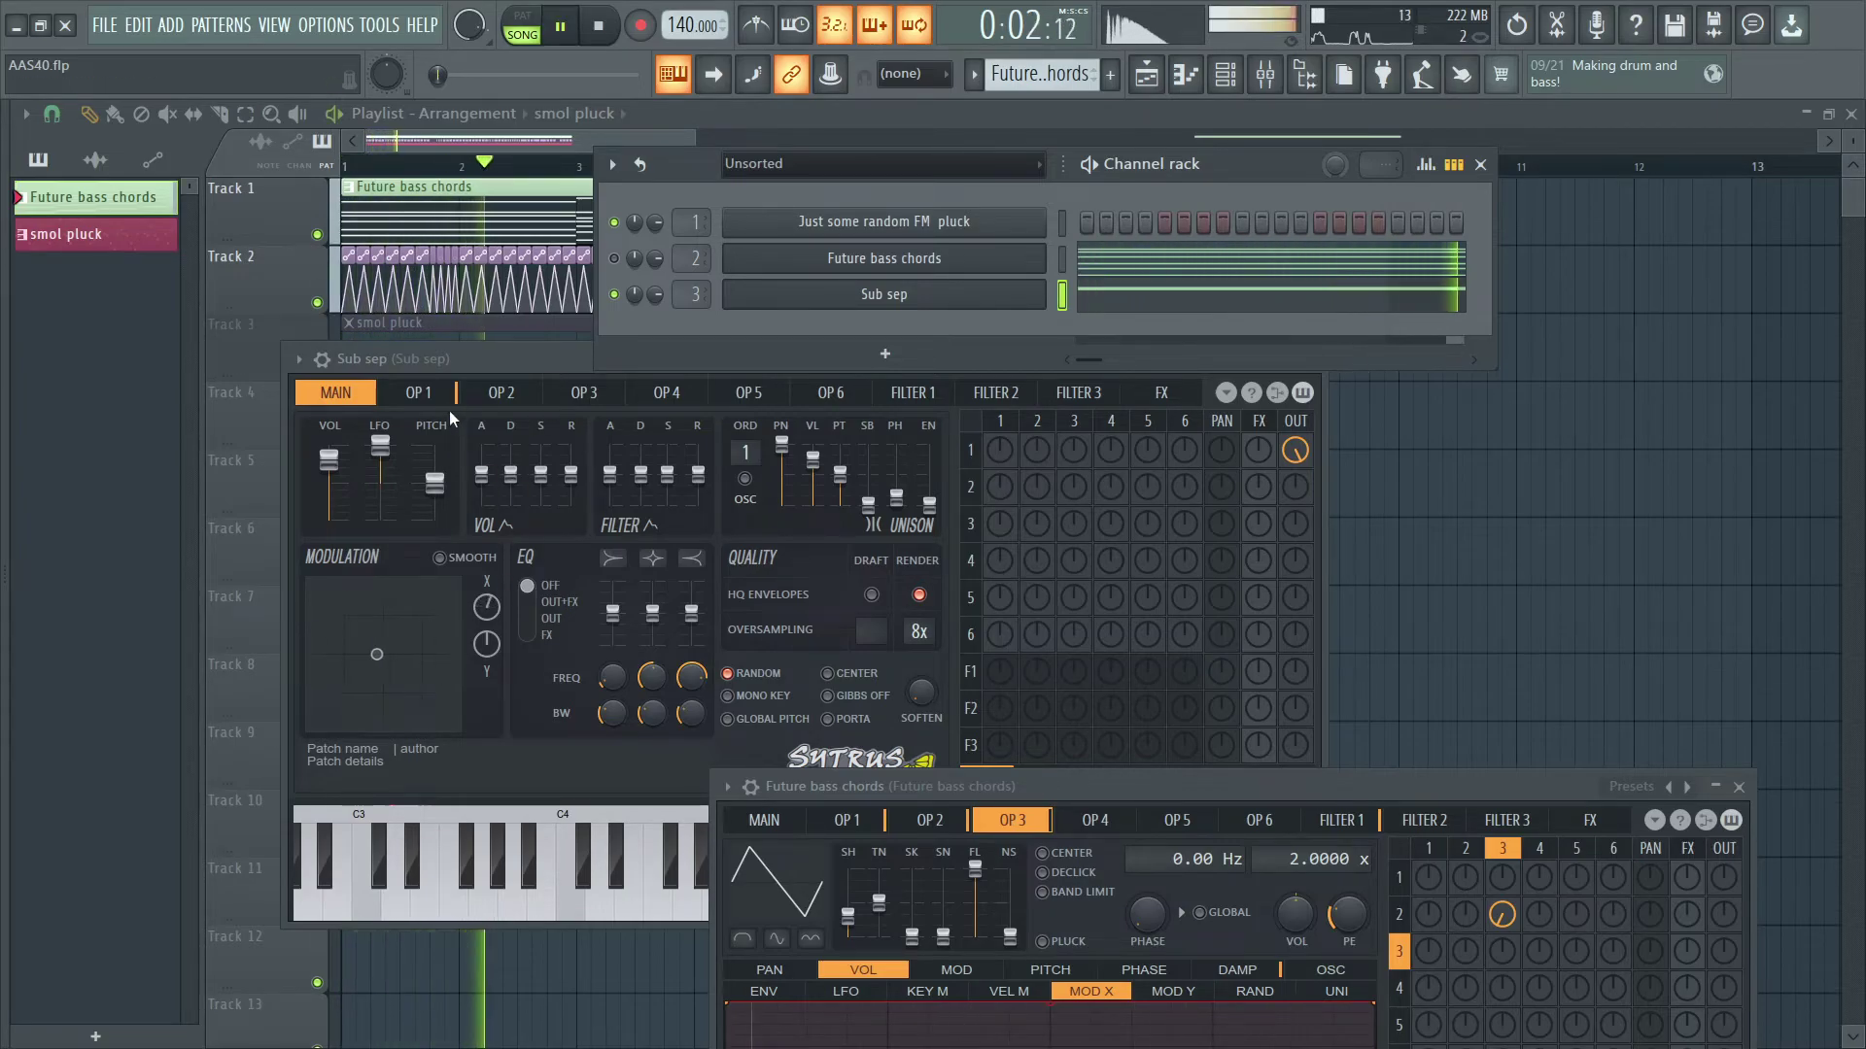
click(419, 392)
key(space)
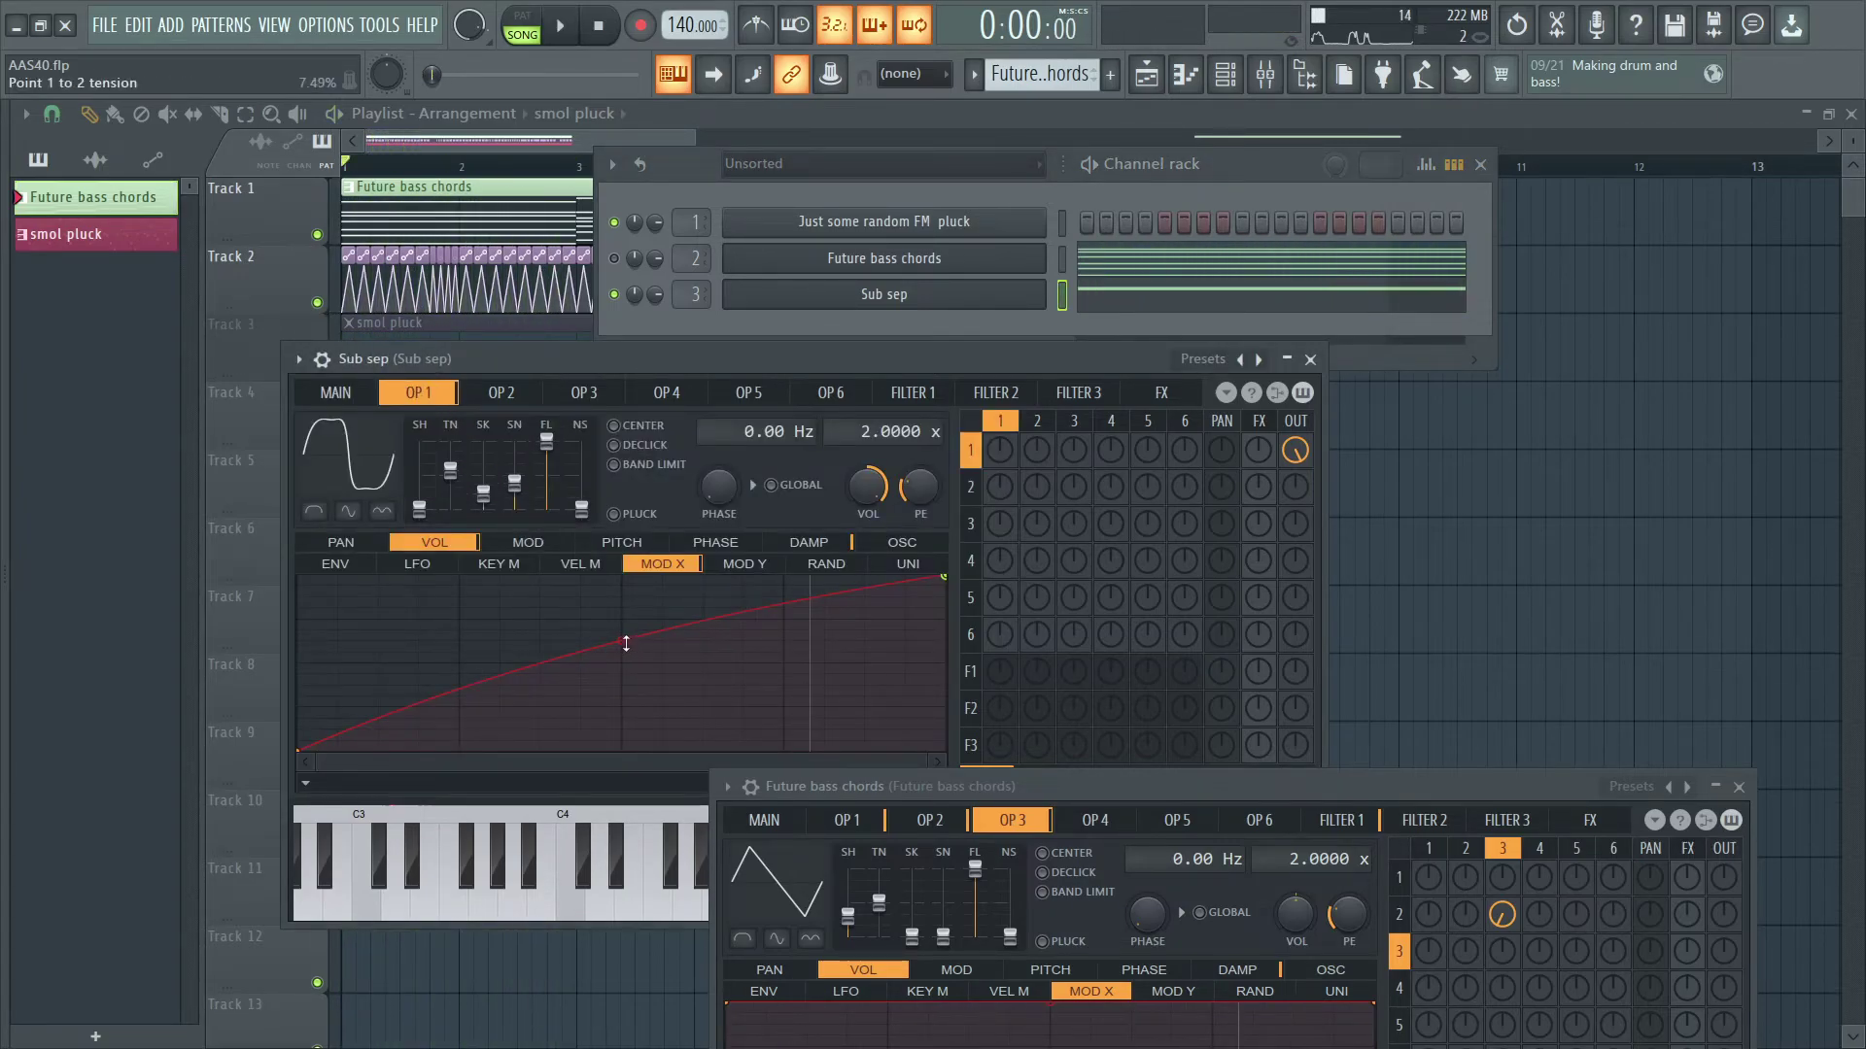
Try a 30.64% tension on Sub sep operator 1's volume Mod X curve, listen to it and bend the curve back upward
drag(623, 645, 633, 758)
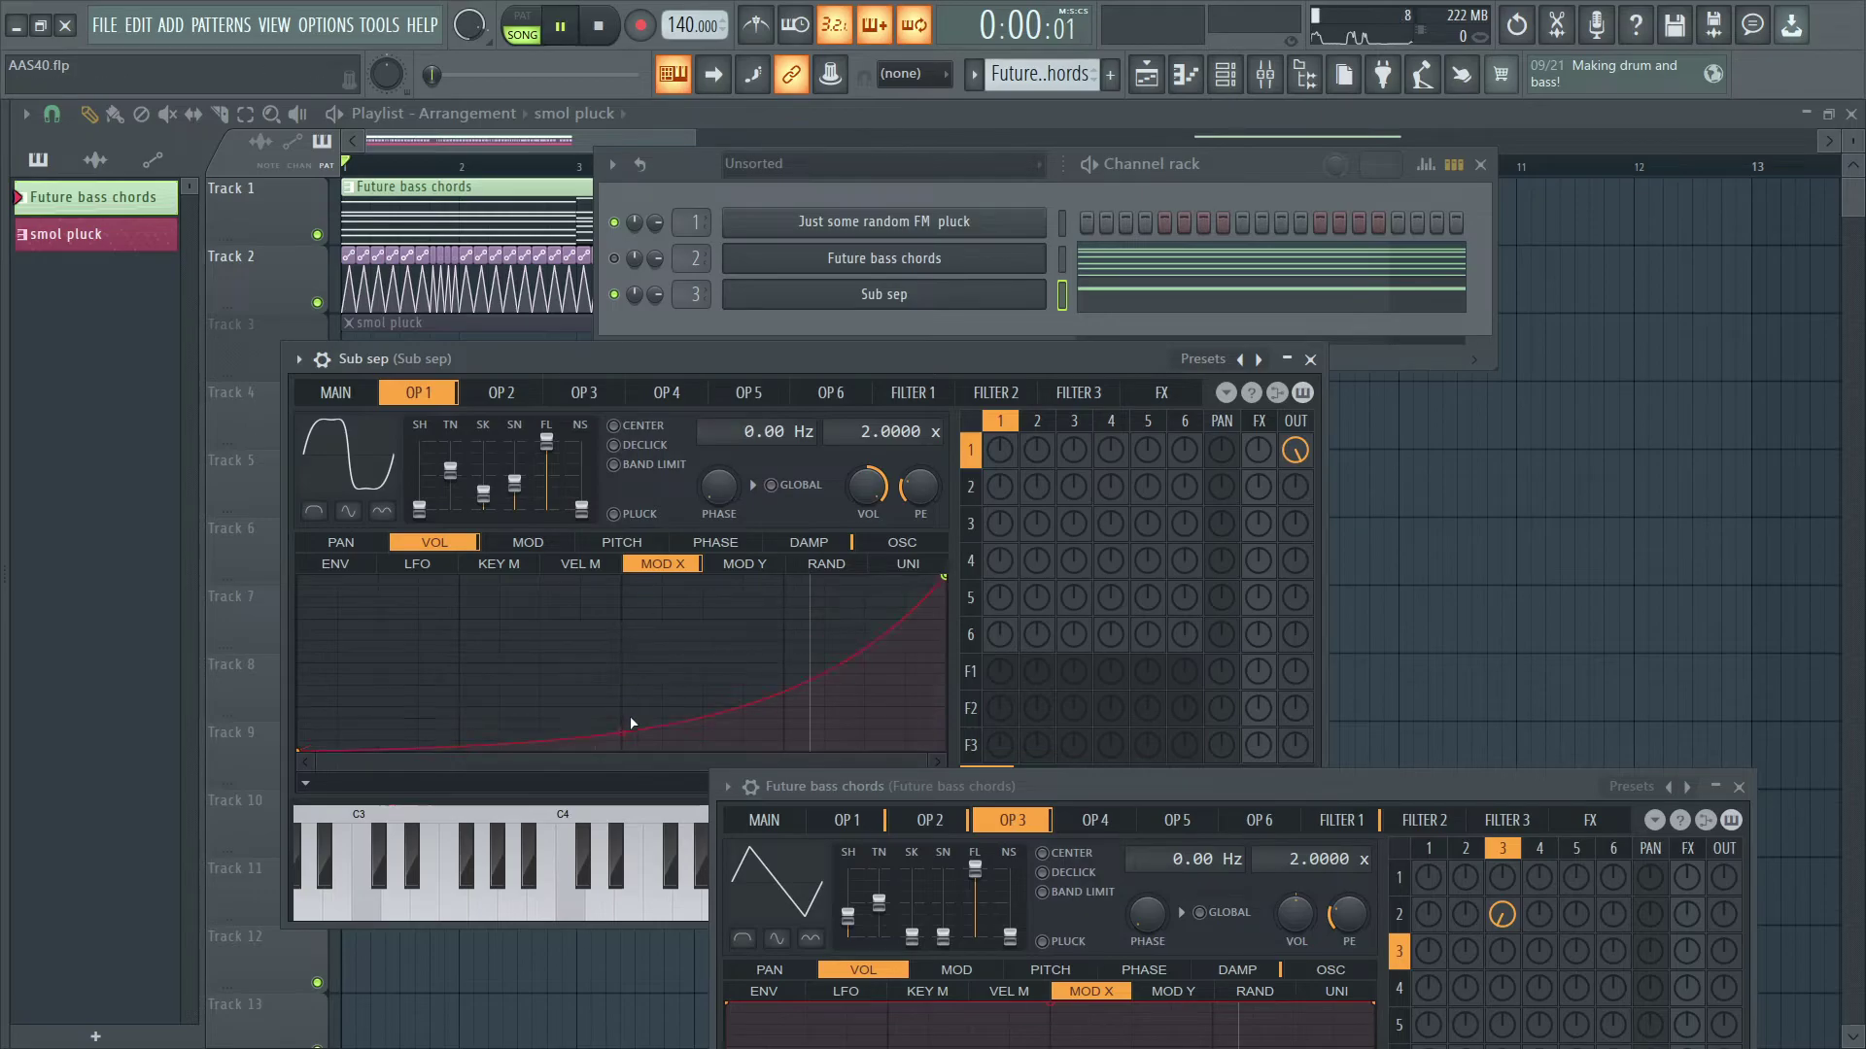
key(space)
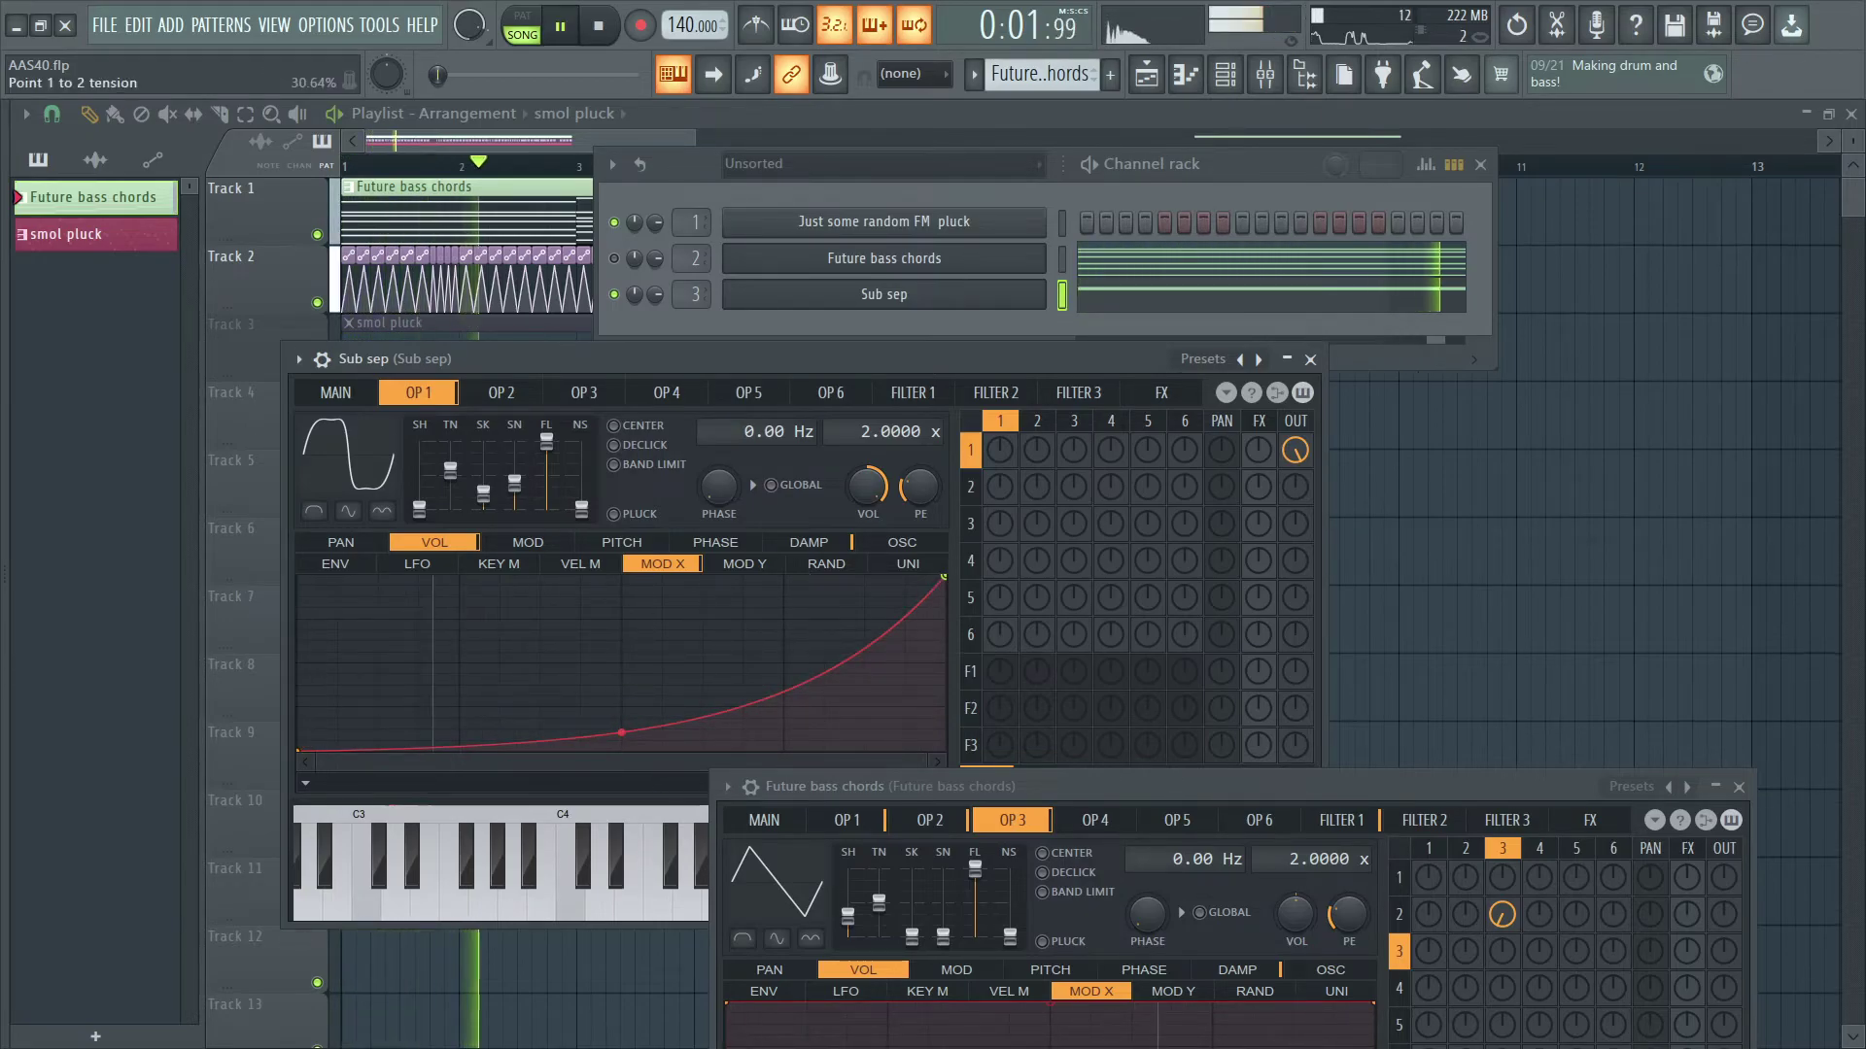
drag(622, 733, 622, 653)
key(space)
click(374, 393)
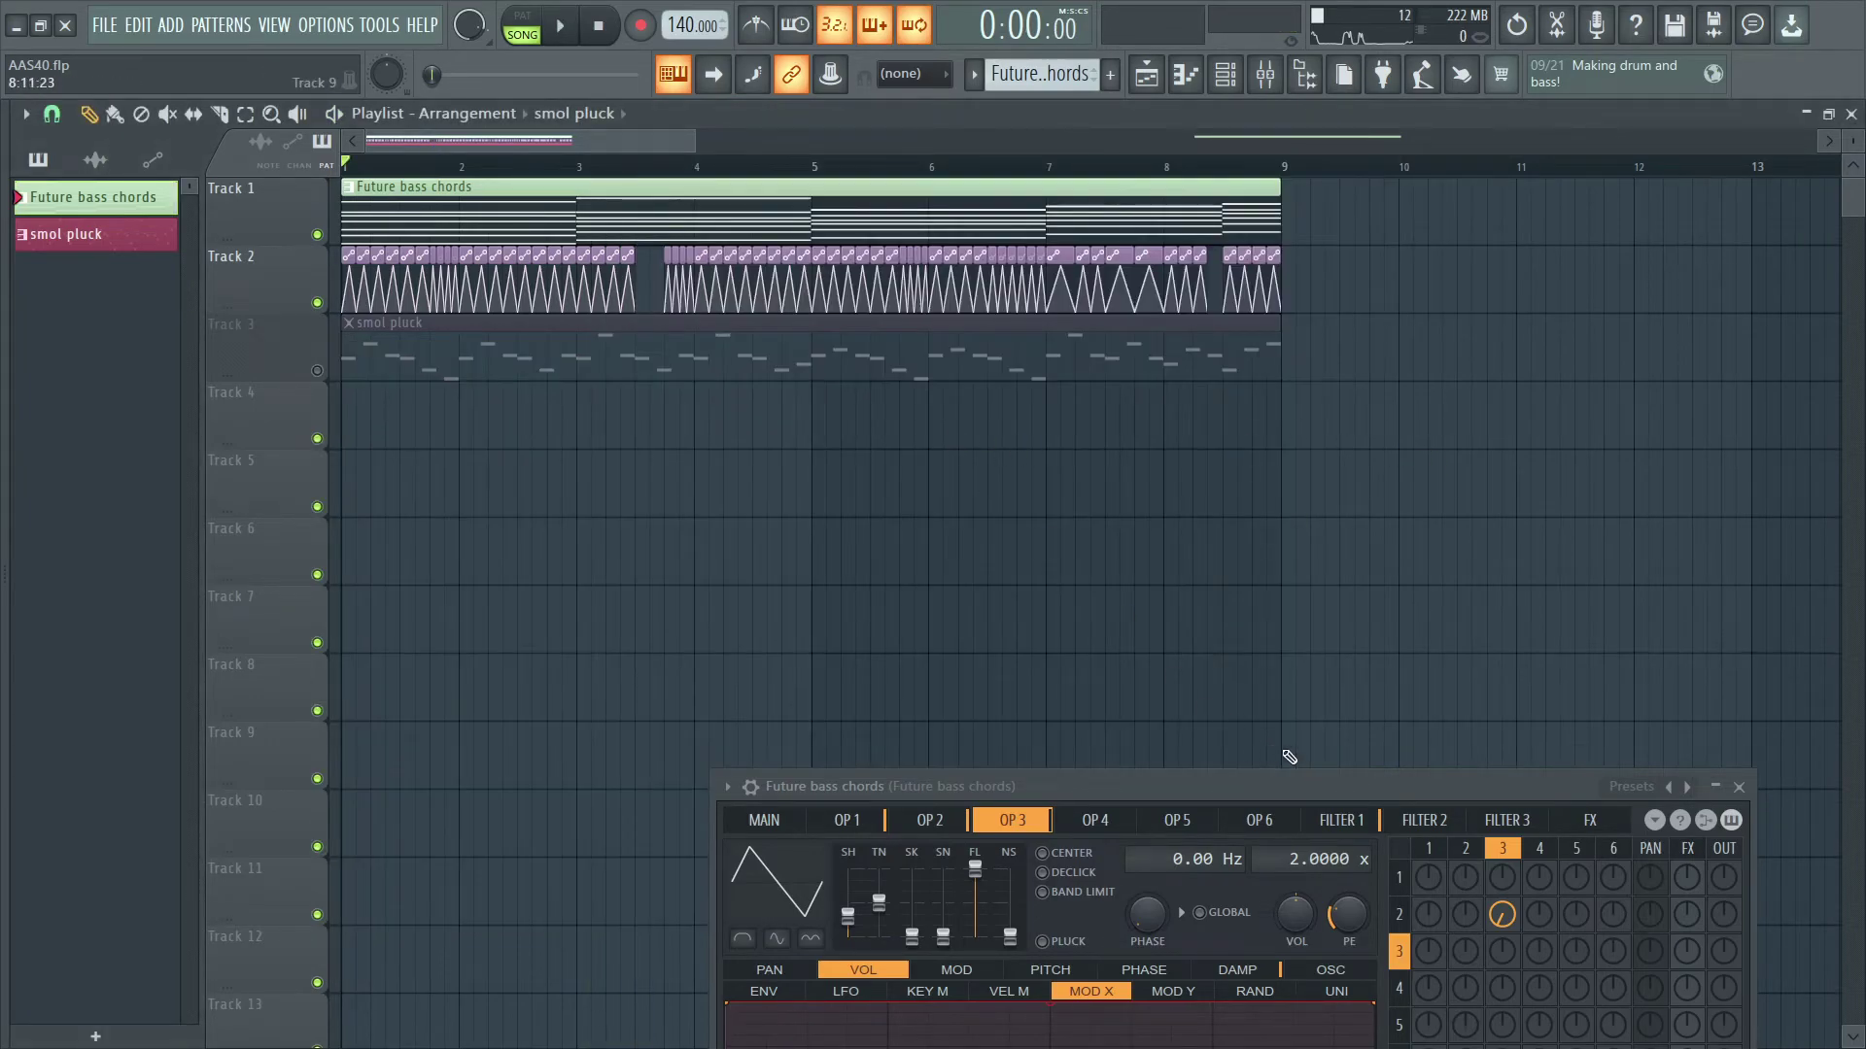
Move the Future bass chords window up beneath the playlist clips and unmute the smol pluck track
drag(1305, 785, 934, 438)
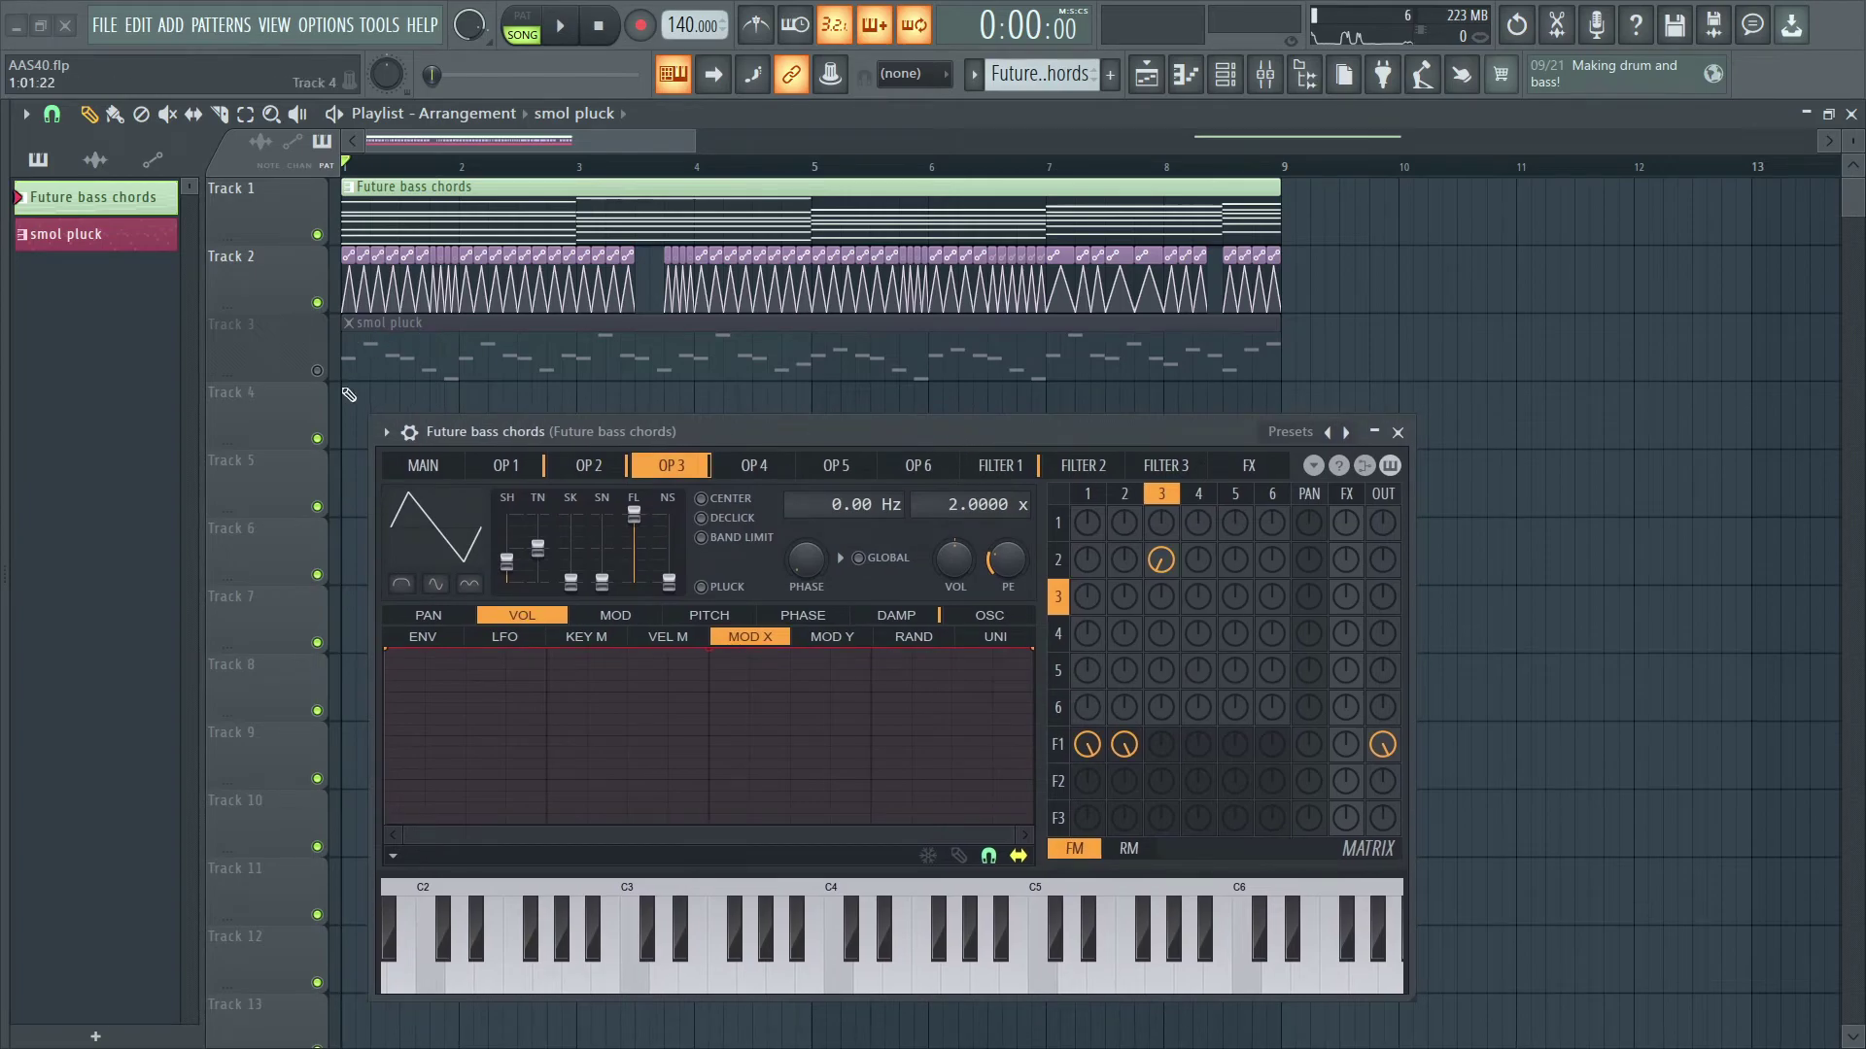
right_click(317, 370)
right_click(317, 371)
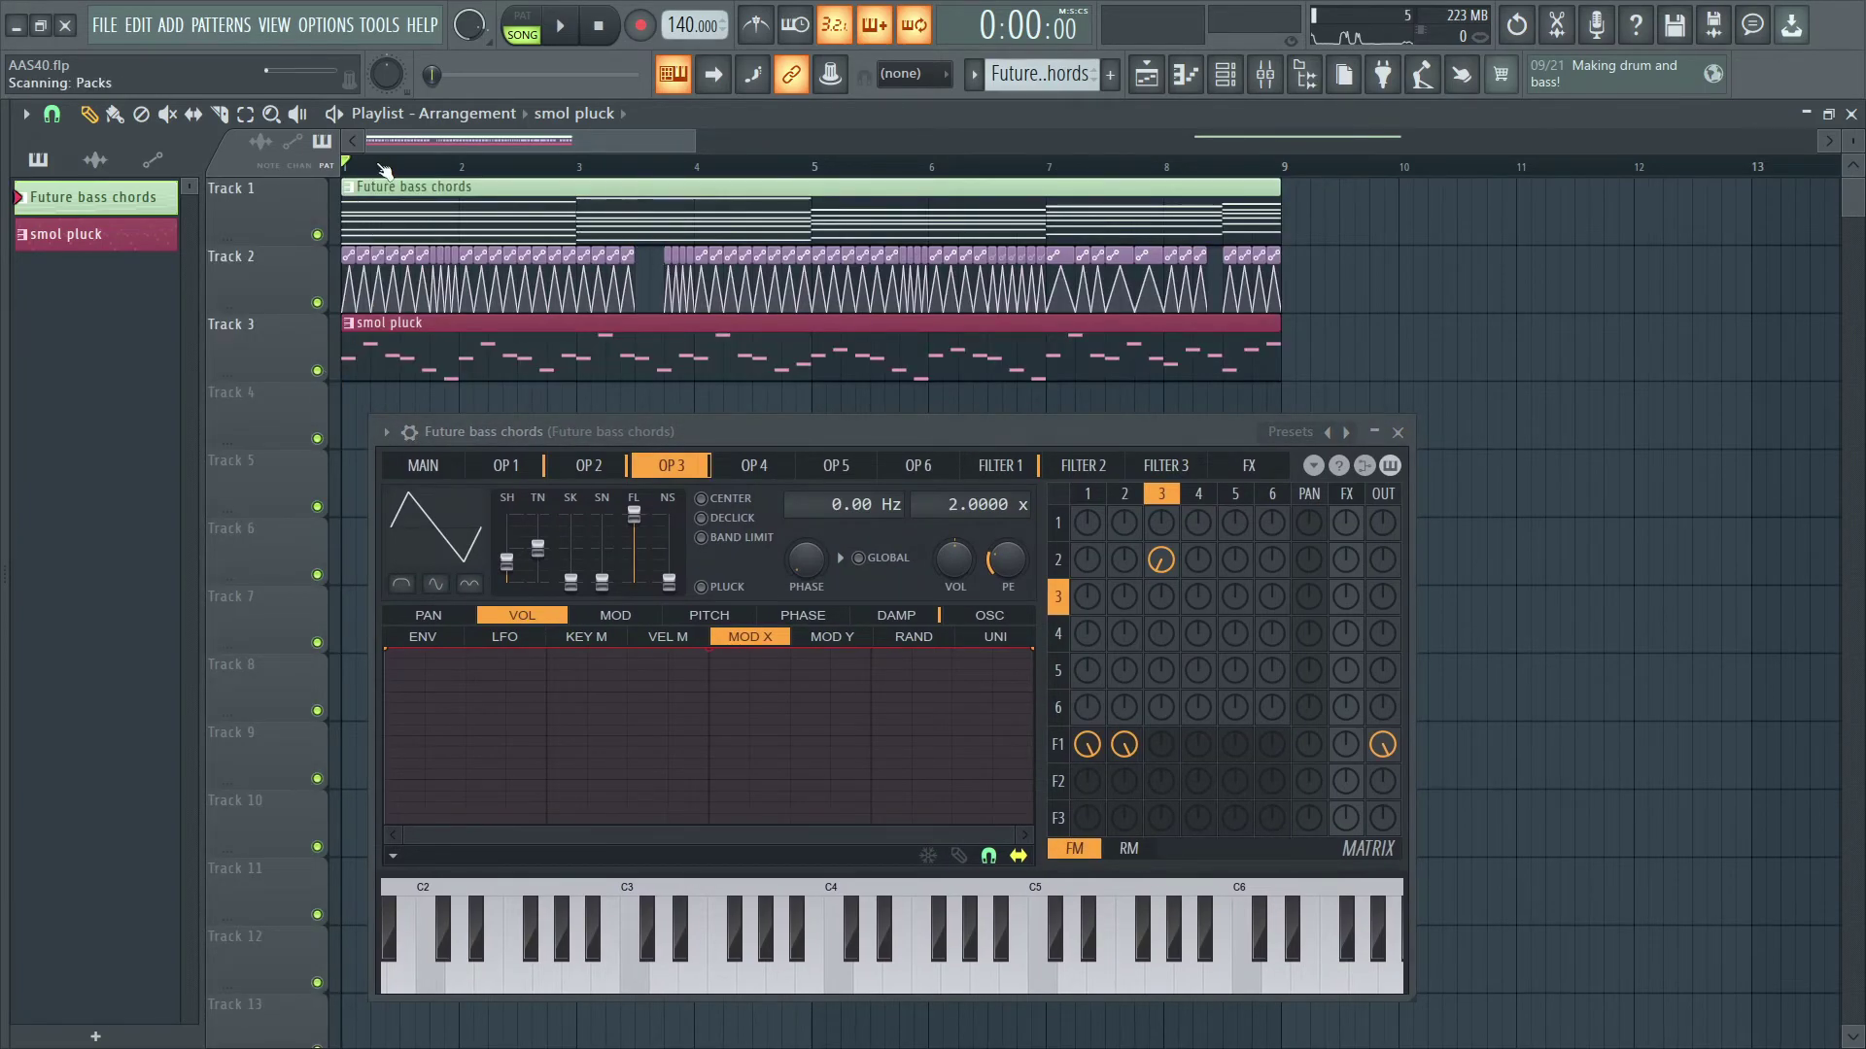
Play the arrangement with chords, sub and smol pluck together, checking the channels in the channel rack
key(space)
key(space)
key(F6)
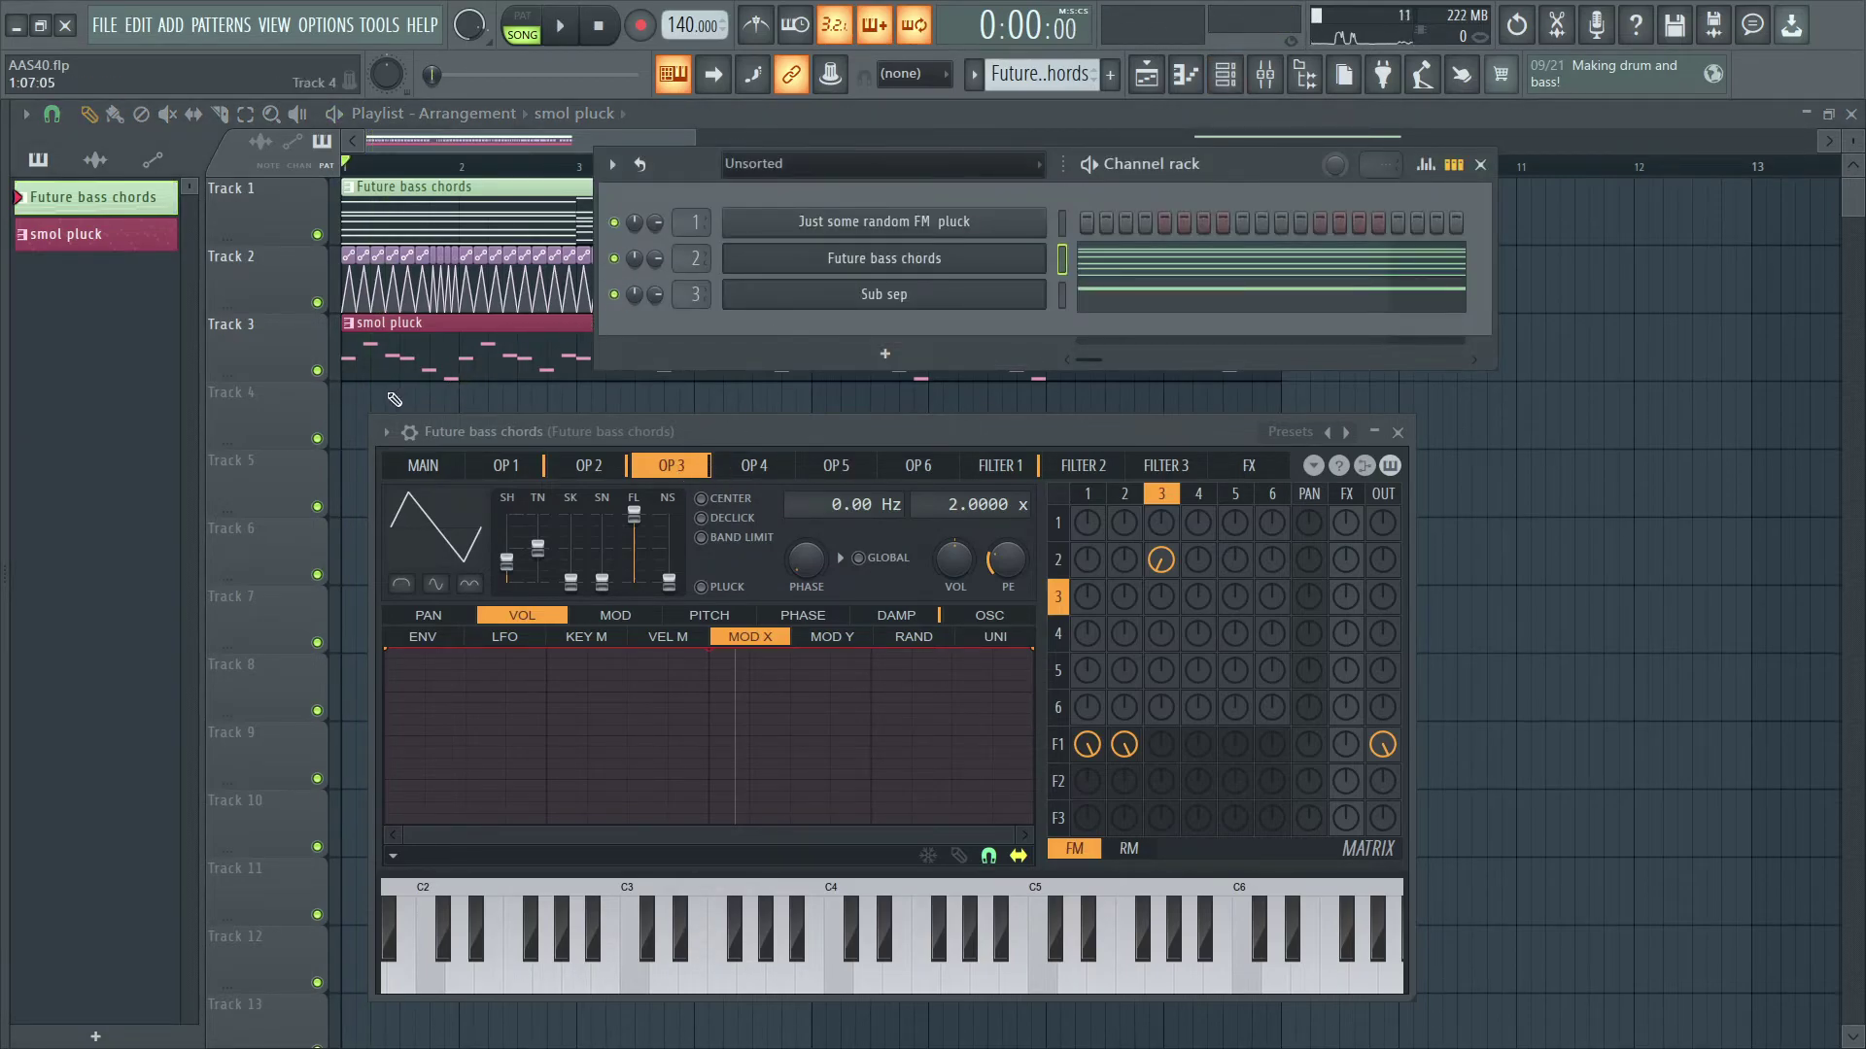
key(F6)
key(space)
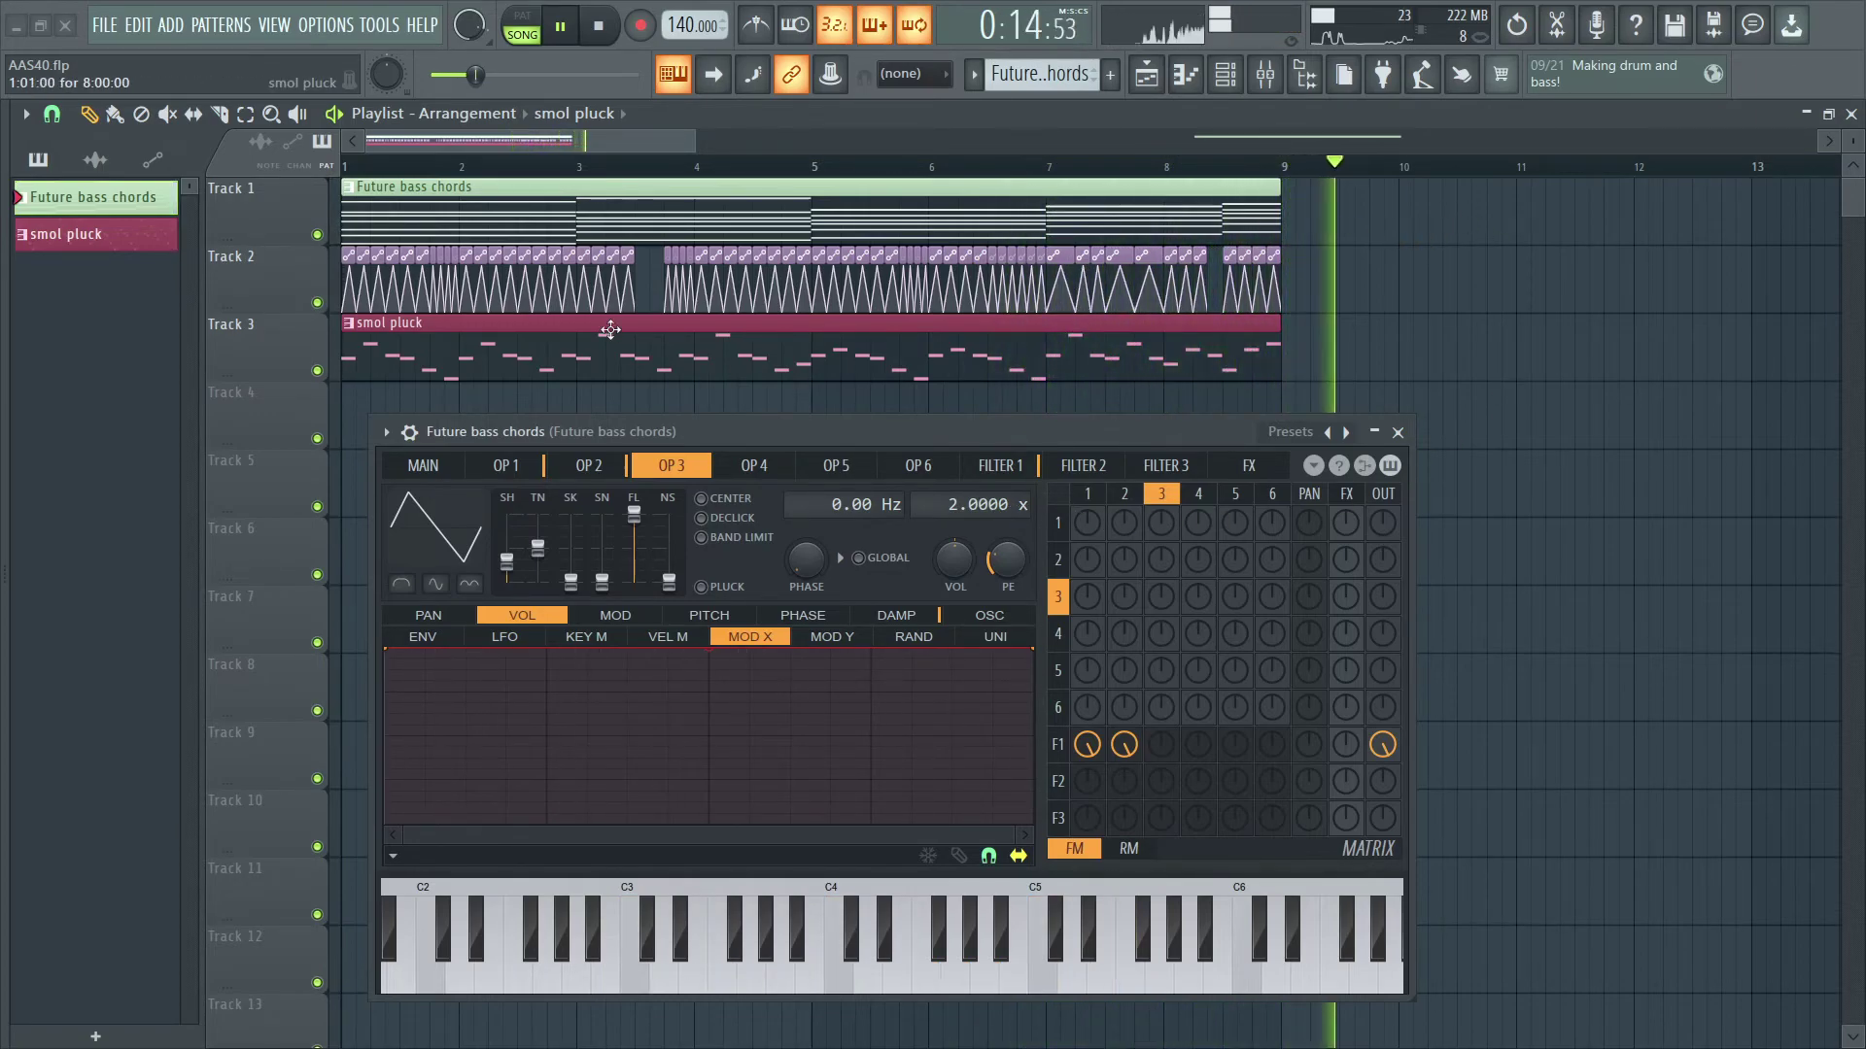
key(space)
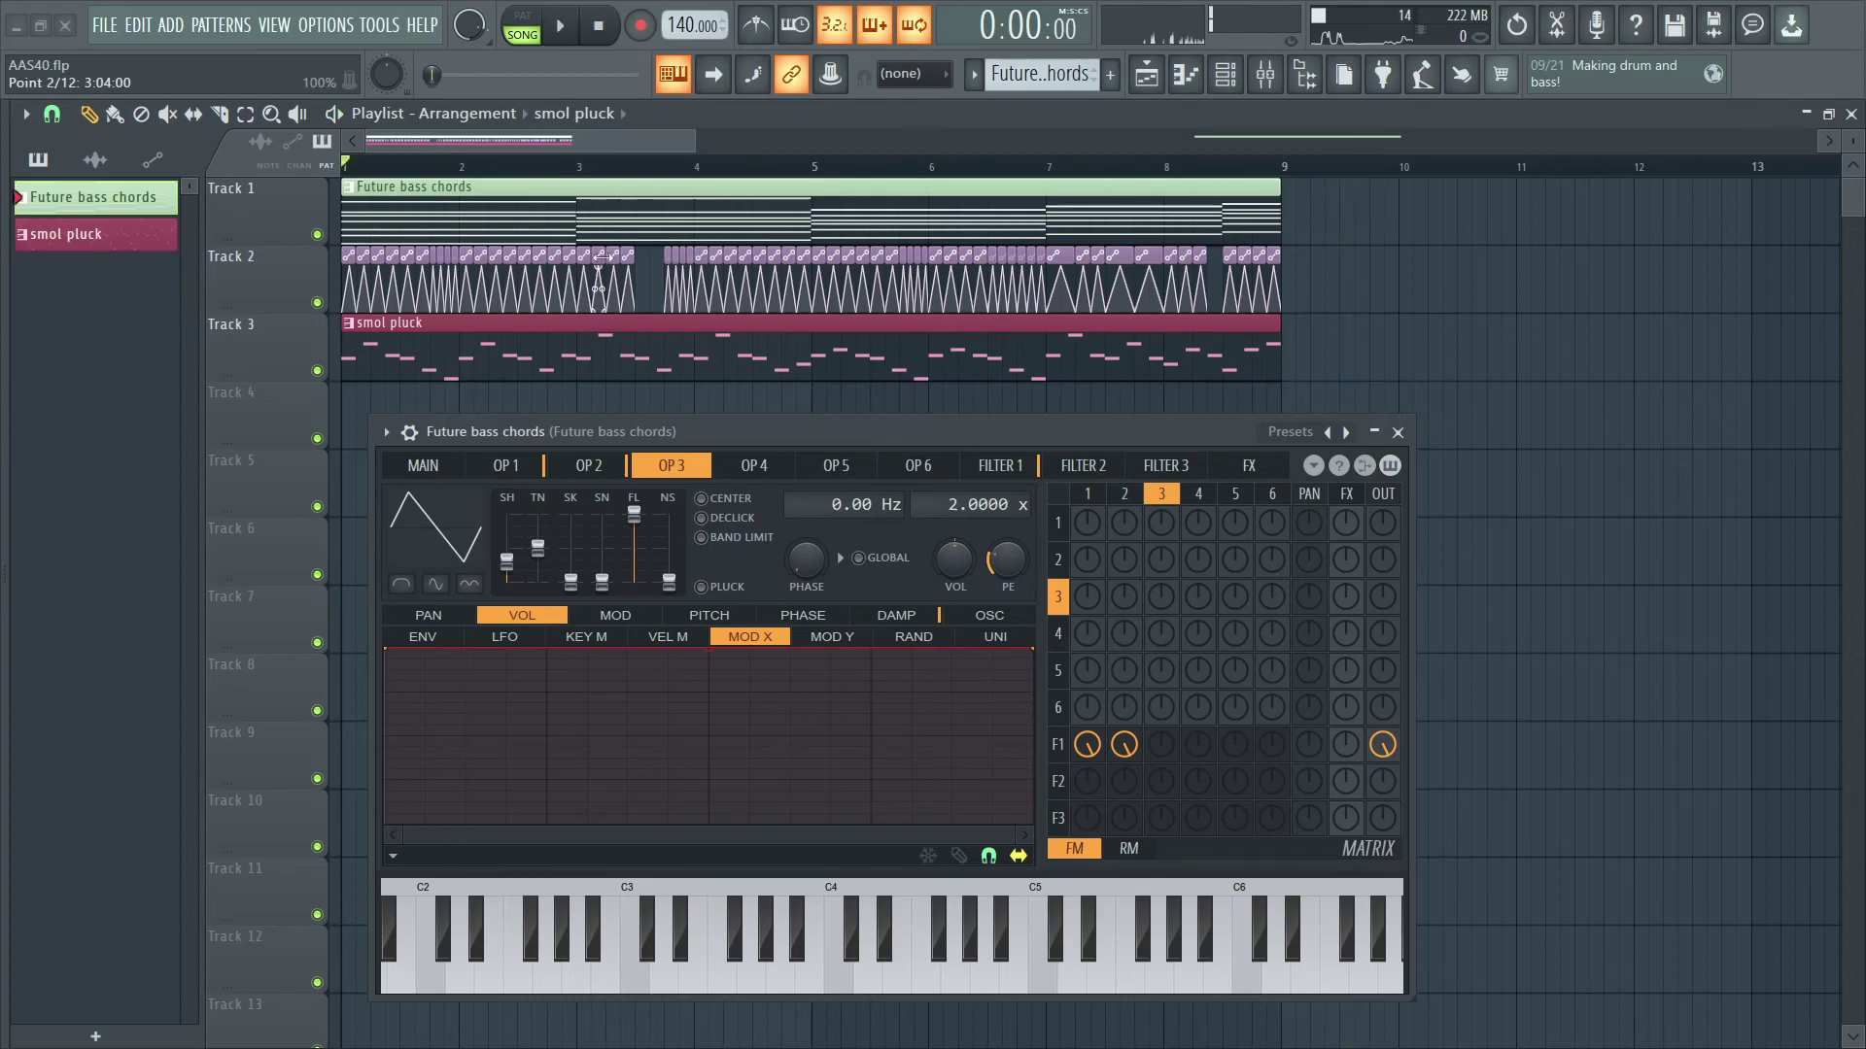
Review the Future bass chords patch's main, FX and operator settings, ending on the main page
click(422, 464)
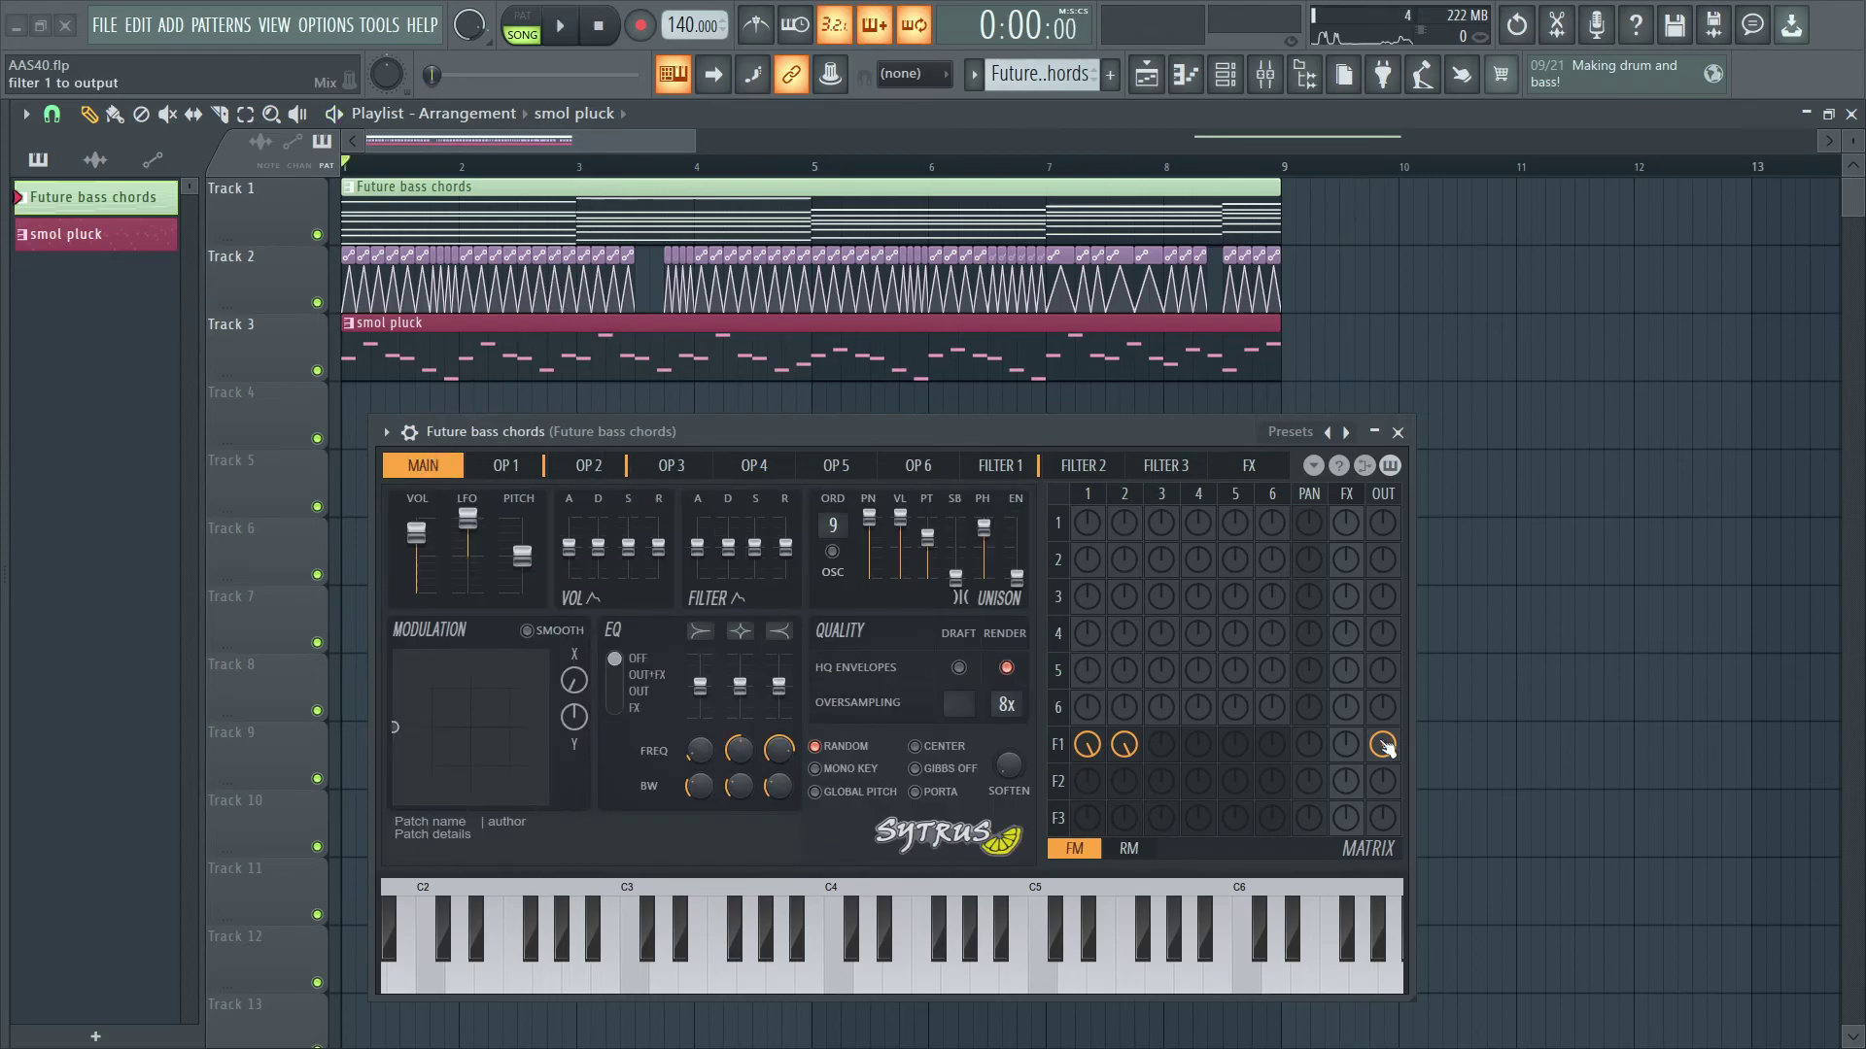
drag(1158, 441, 1117, 412)
click(1209, 439)
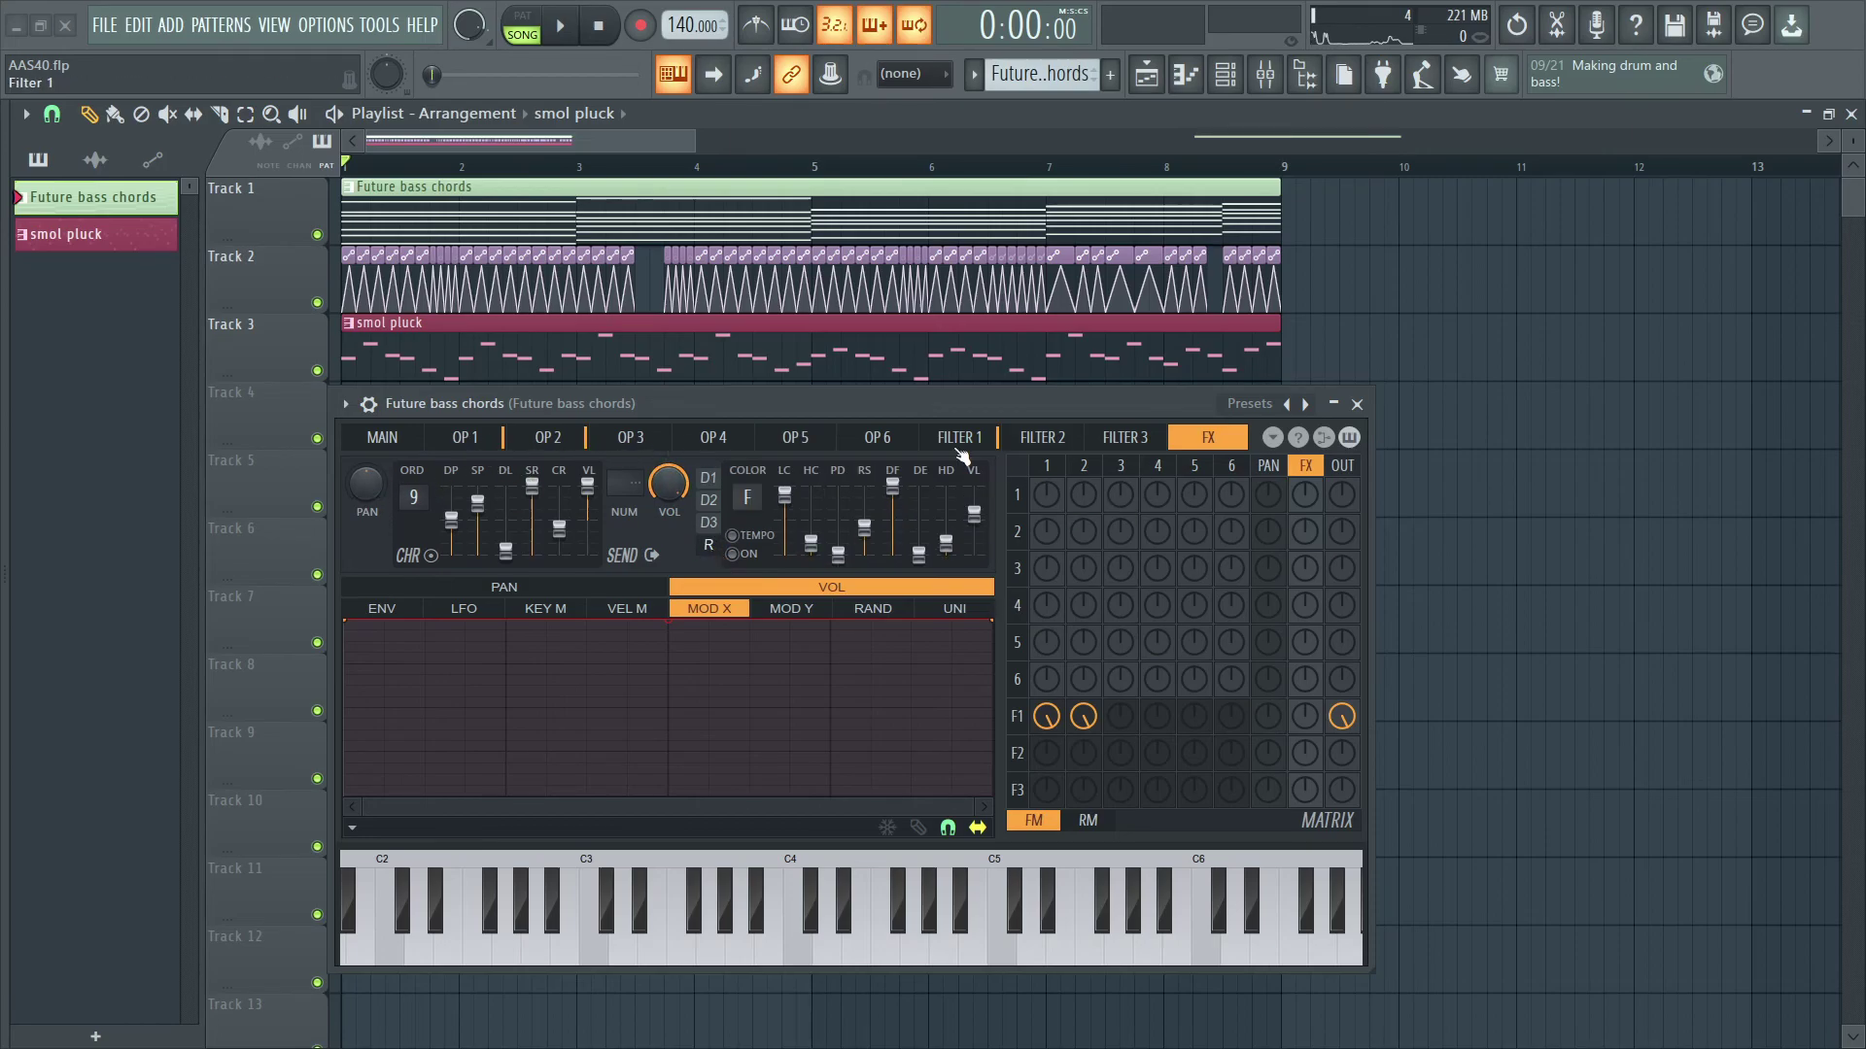
click(795, 437)
click(382, 437)
click(547, 437)
click(375, 442)
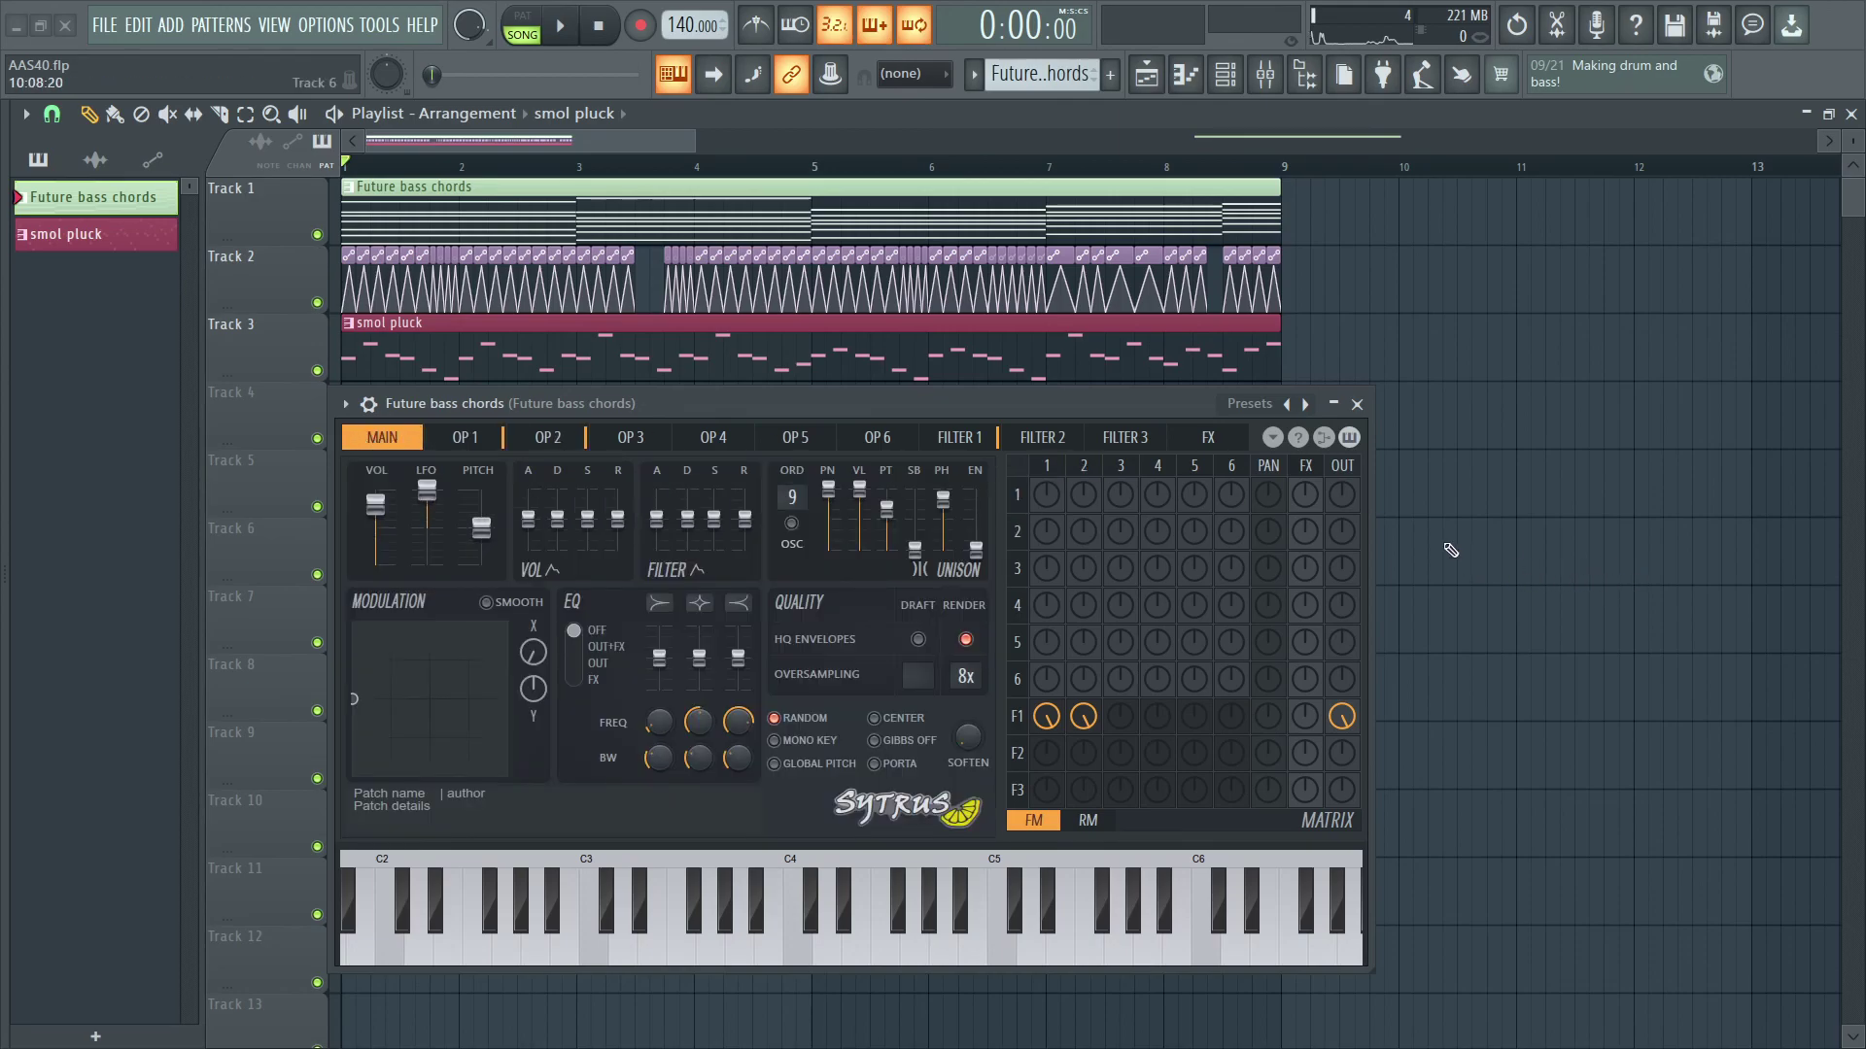